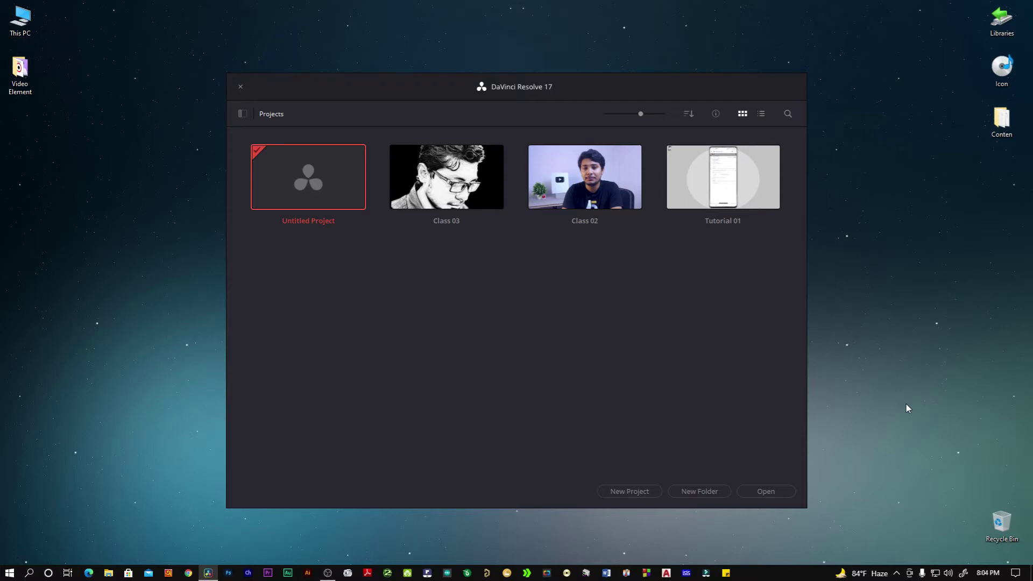
- Open the Video Element folder, look over its six media files, then close it
double_click(11, 63)
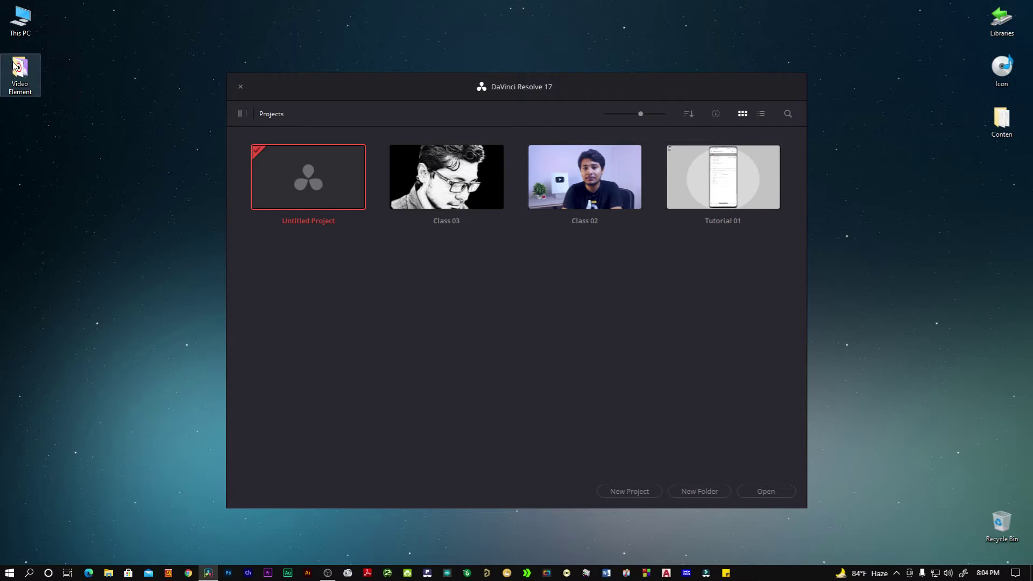
left_click_drag(610, 49, 419, 20)
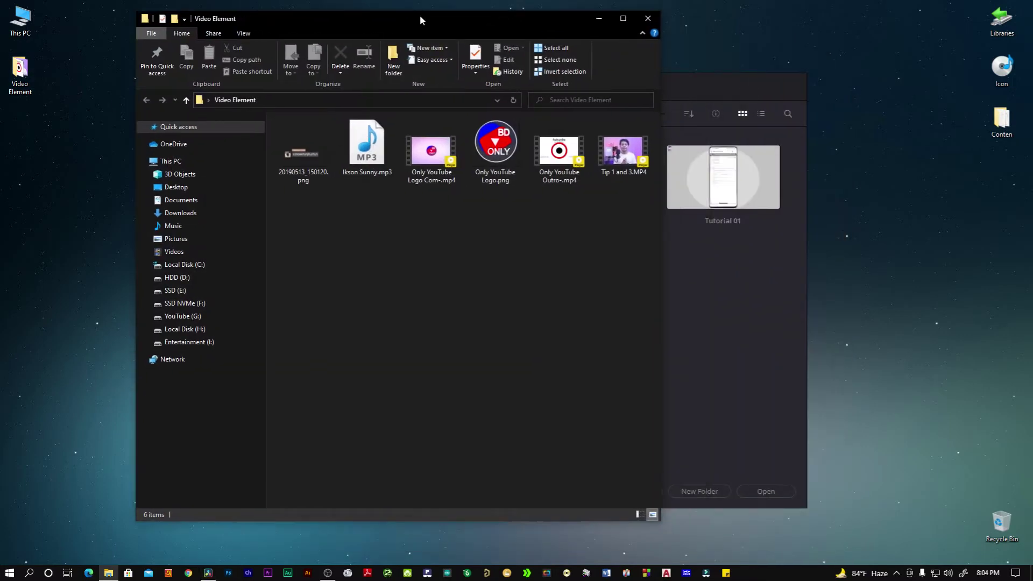
left_click(605, 152)
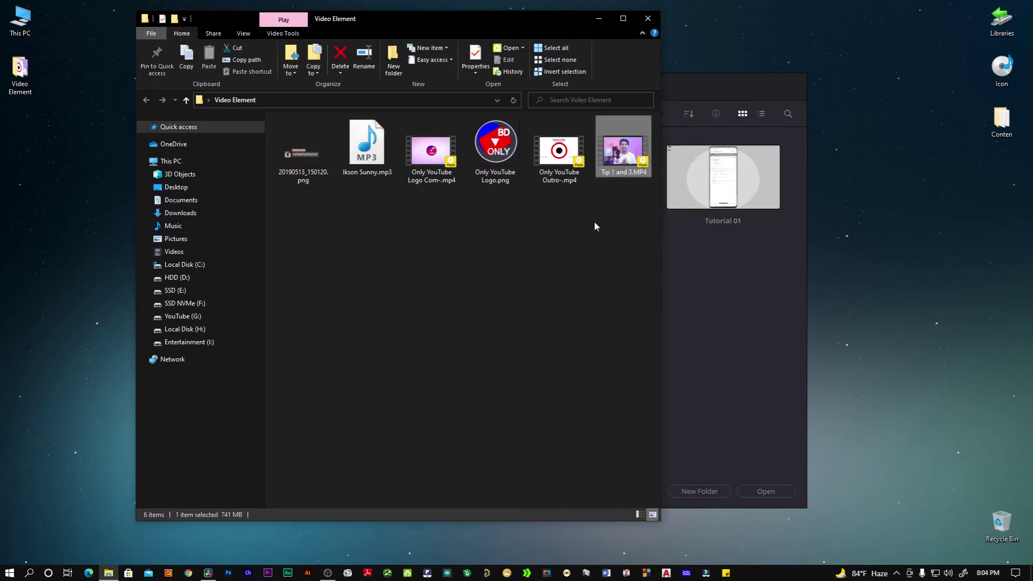
left_click(543, 161)
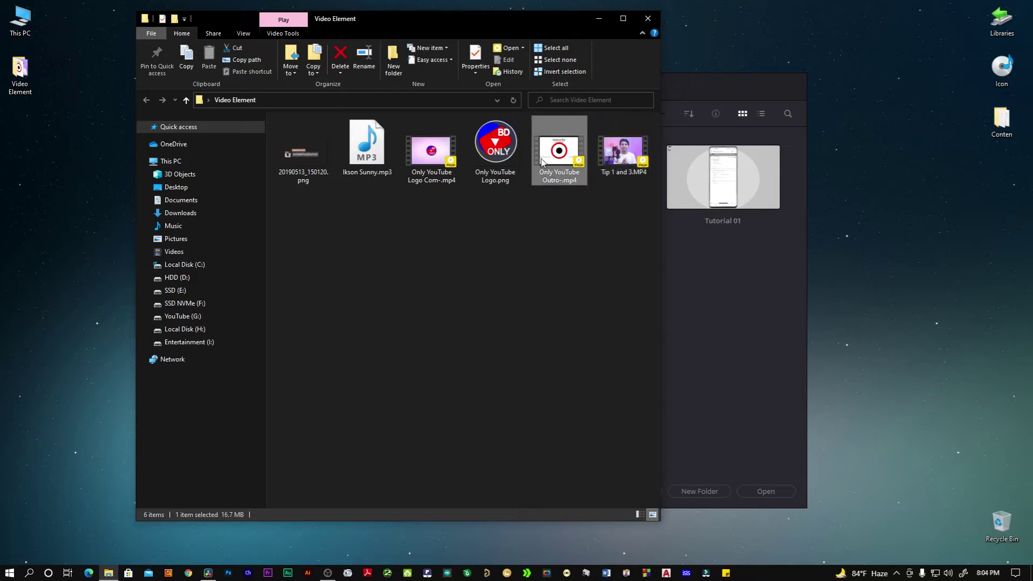
left_click(421, 164)
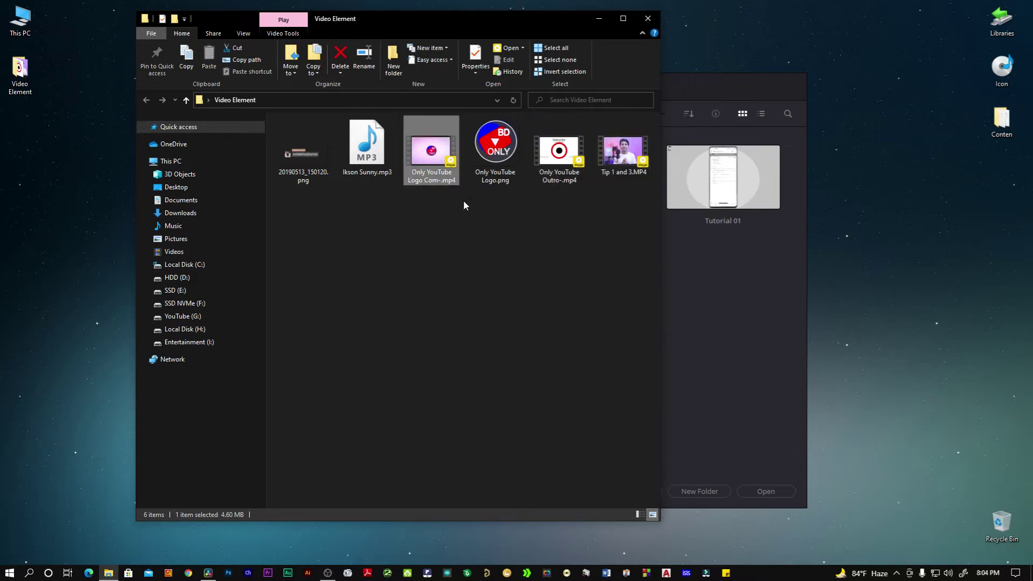
left_click(494, 161)
left_click(375, 153)
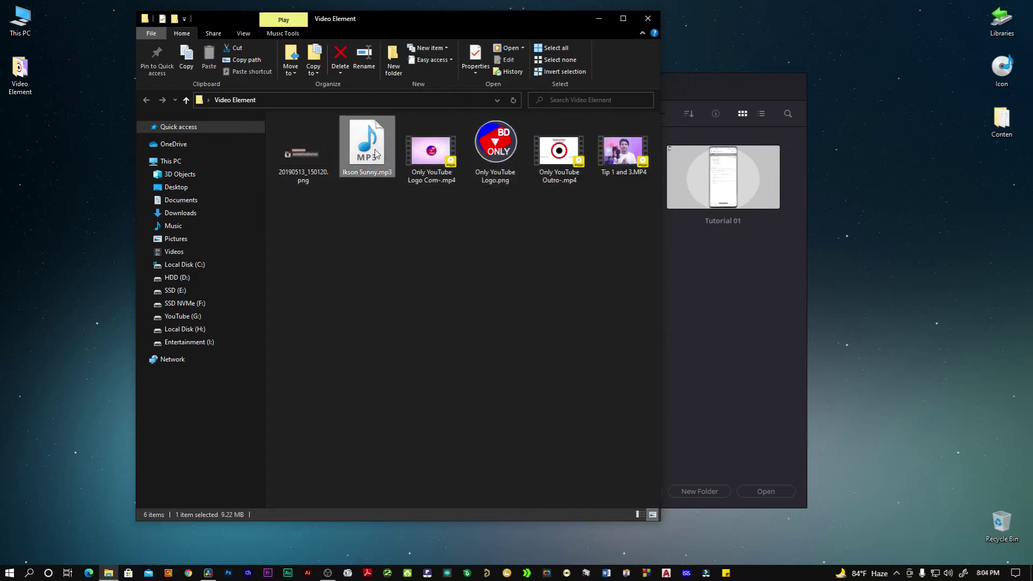
left_click(326, 266)
left_click(284, 155)
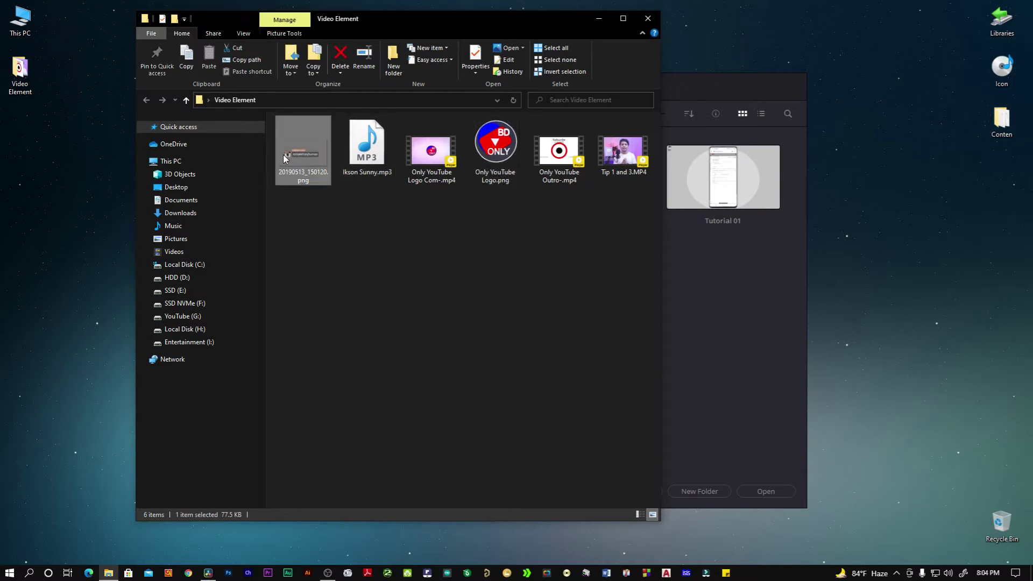
left_click(322, 222)
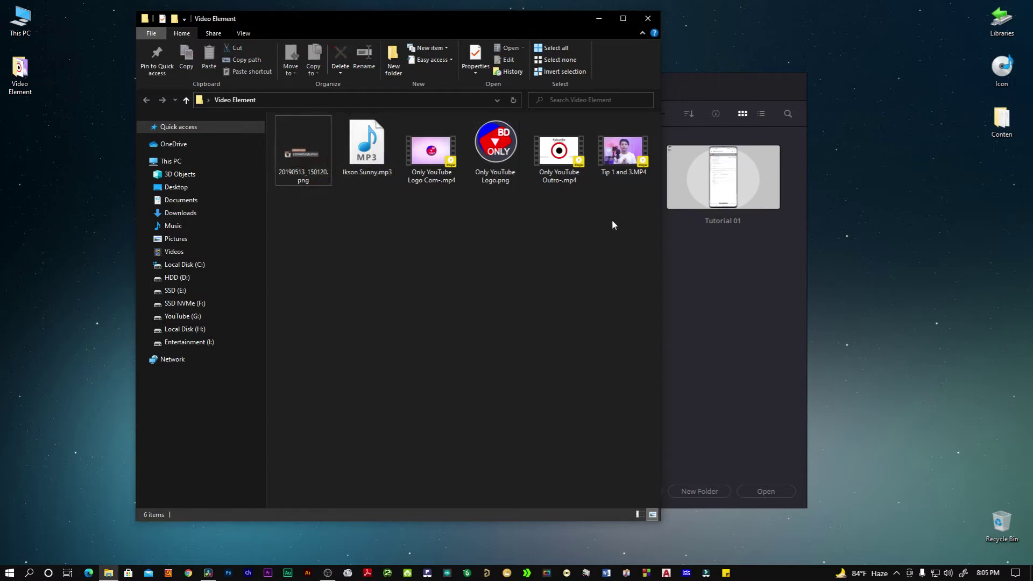
left_click_drag(652, 200, 299, 130)
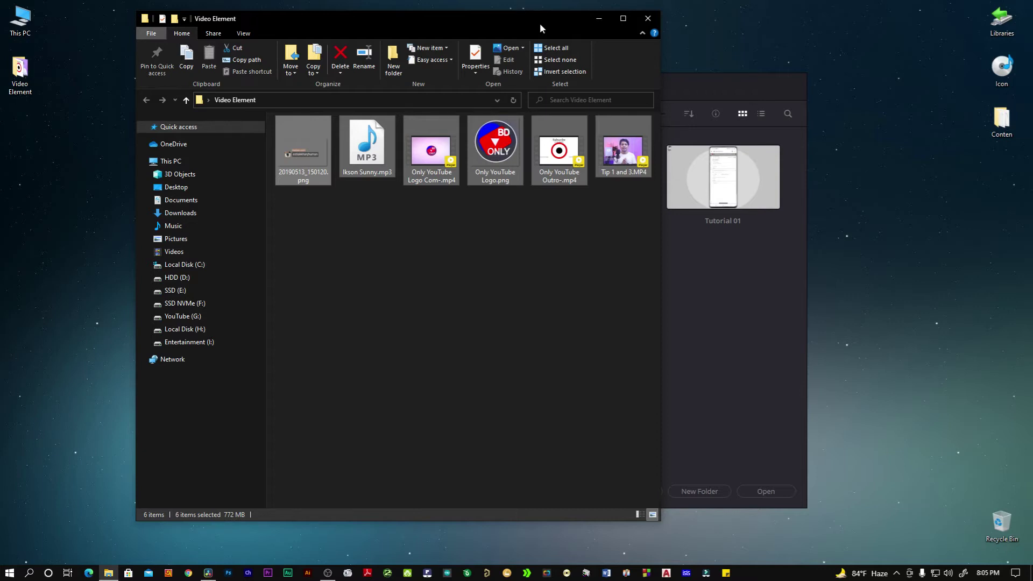
left_click(647, 21)
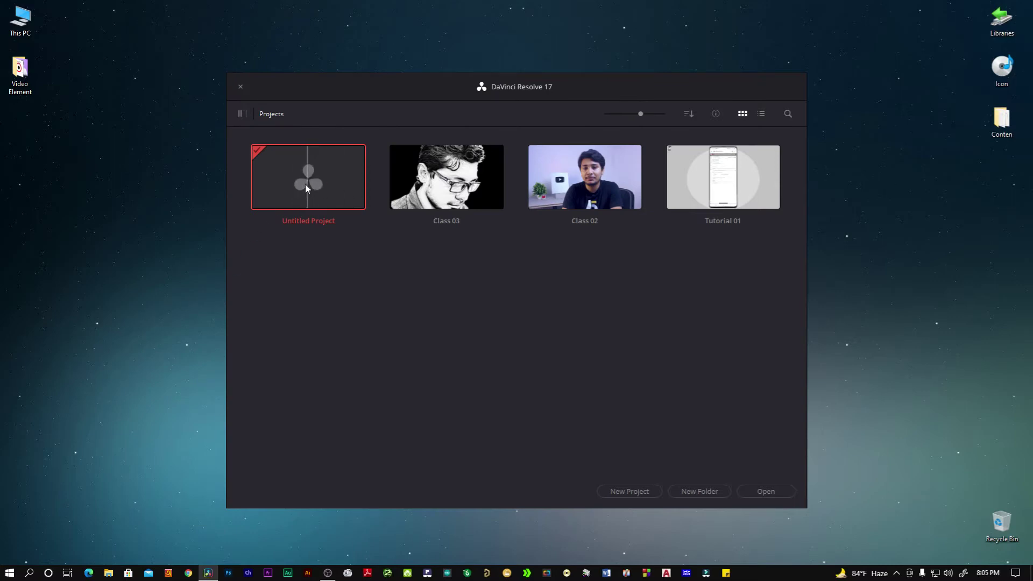
- Create a new project named 'Video Editing'
left_click(630, 491)
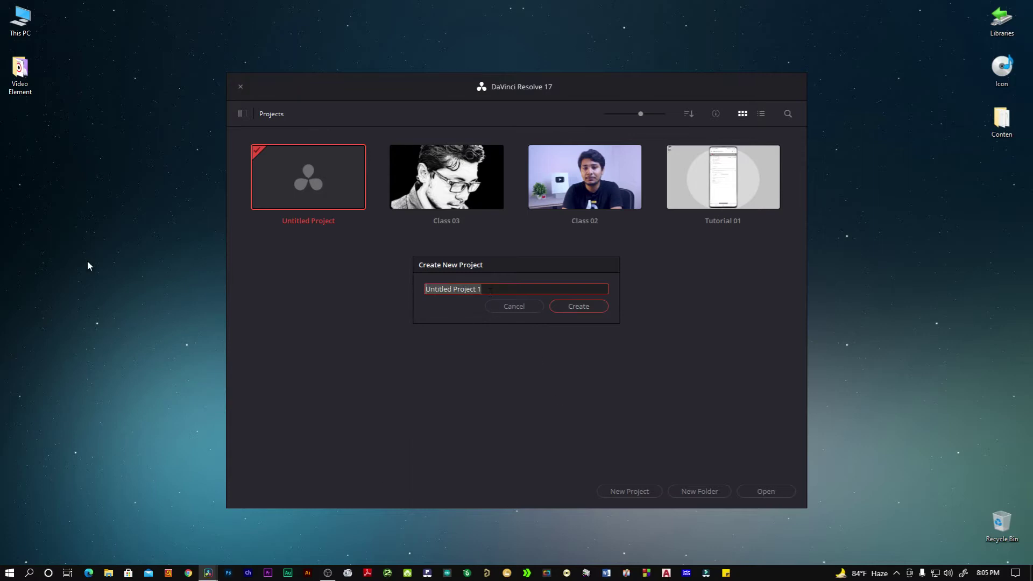
type("Video Editing")
key("Return")
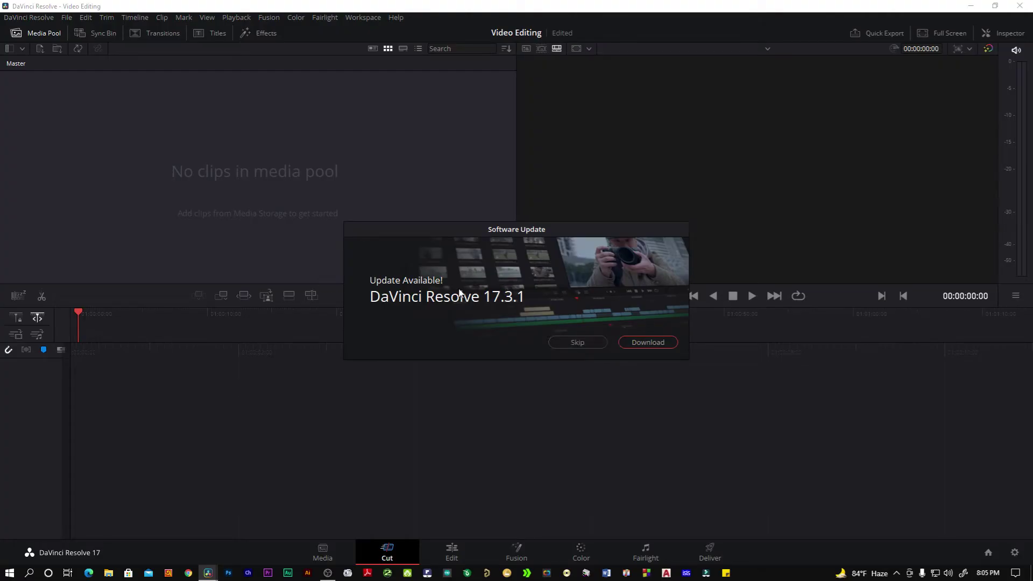
- Skip the update offer, go to the Media page, and shrink the window to the right
left_click(574, 345)
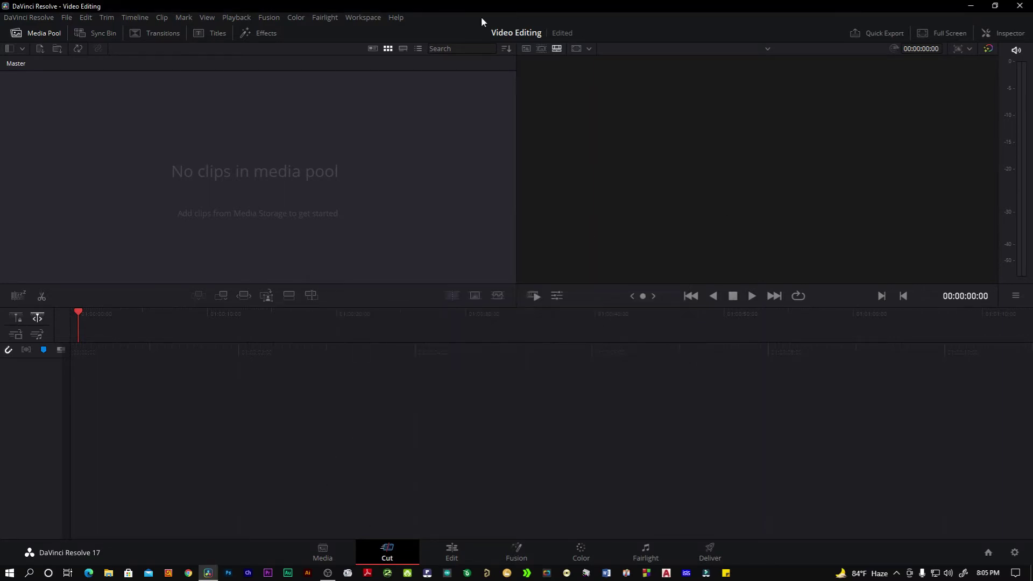
left_click(322, 552)
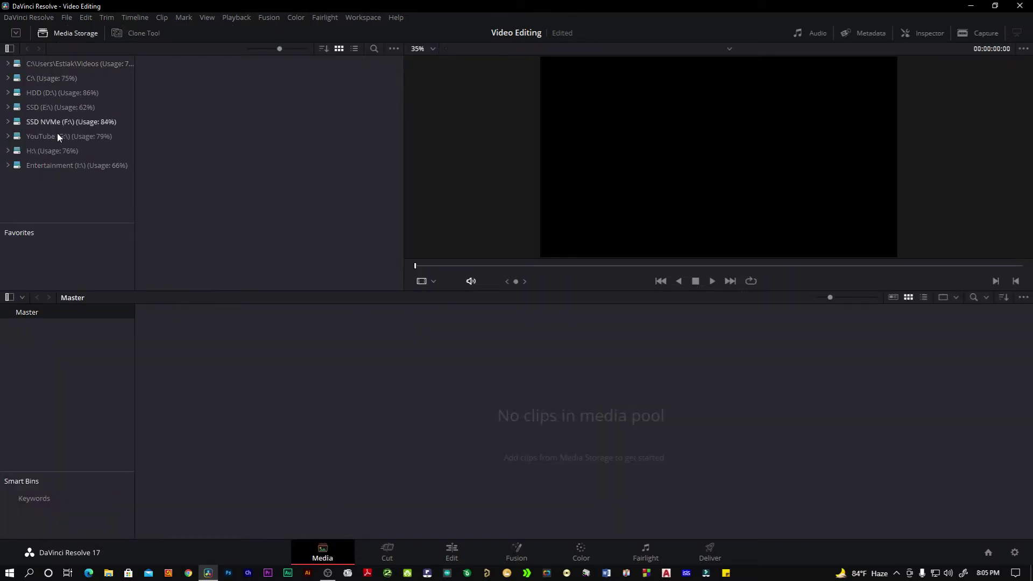
left_click(995, 7)
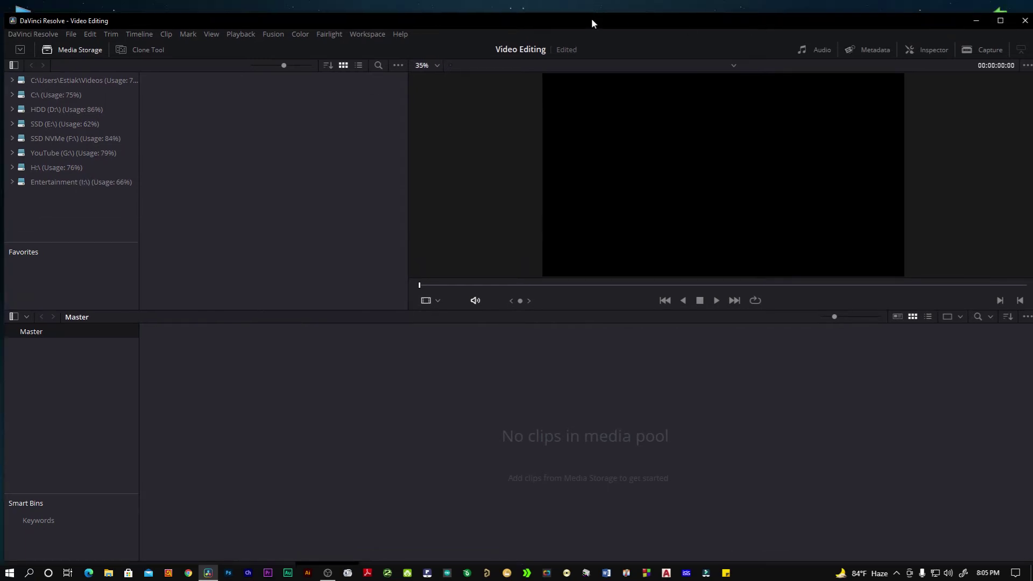
left_click_drag(592, 22, 677, 12)
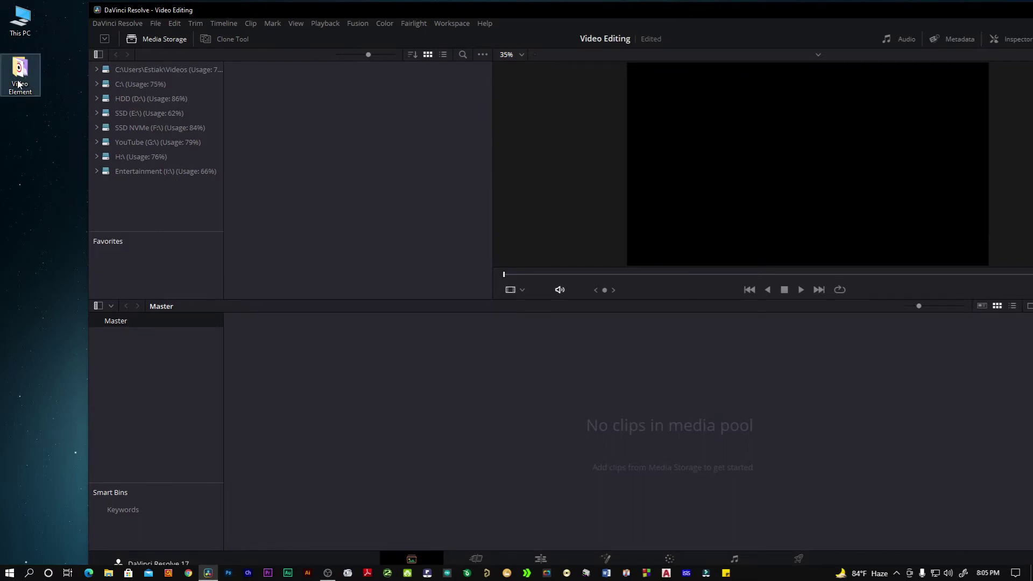
- Add the Video Element folder to Media Storage and import all six clips, keeping the frame rate
left_click_drag(18, 84, 360, 222)
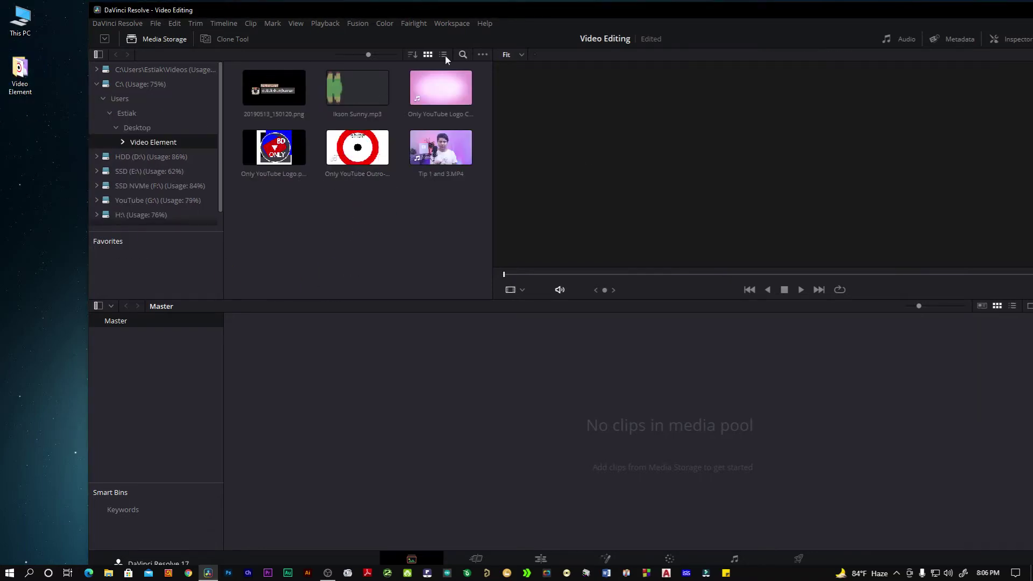
double_click(656, 11)
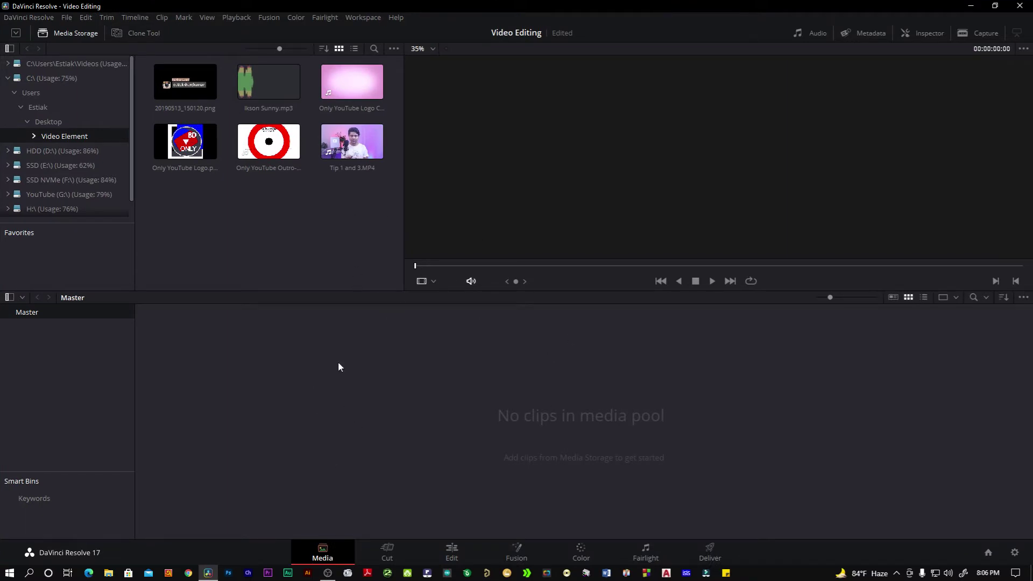
mouse_move(372, 194)
left_mouse_down()
mouse_move(152, 63)
mouse_move(348, 447)
left_mouse_up()
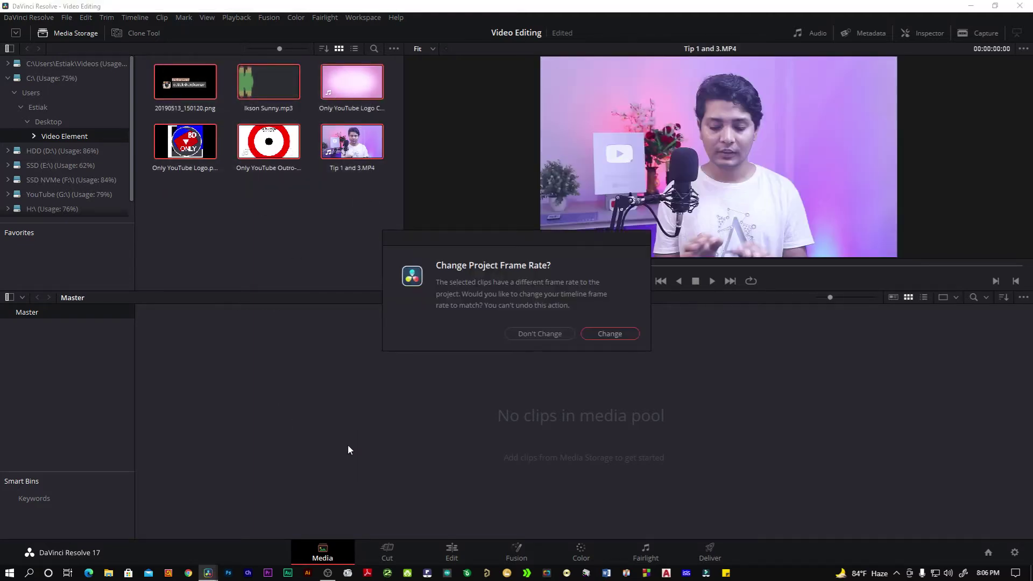
left_click(537, 335)
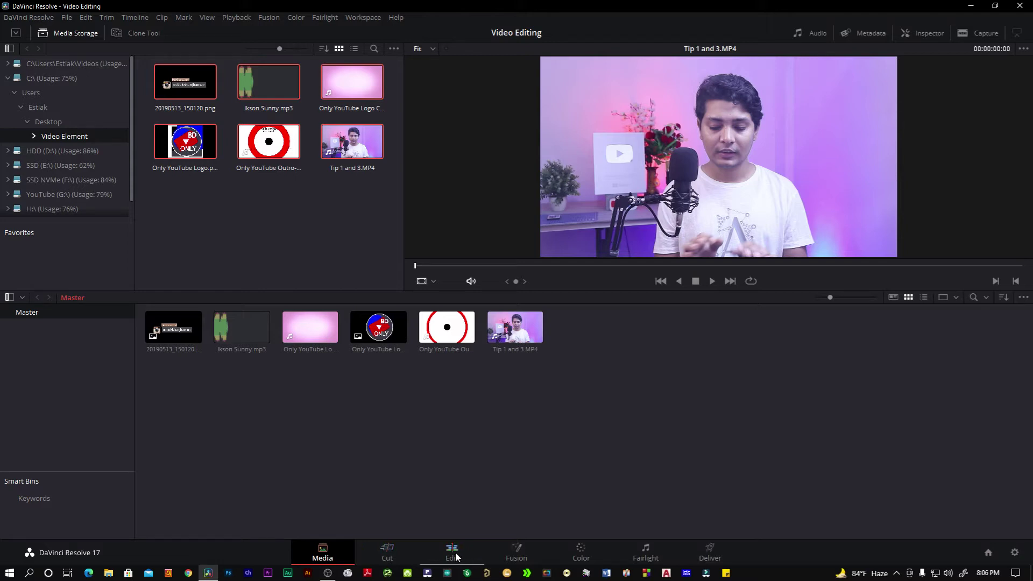
- Switch to the Edit page and load Tip 1 and 3.MP4 into the source viewer
left_click(440, 555)
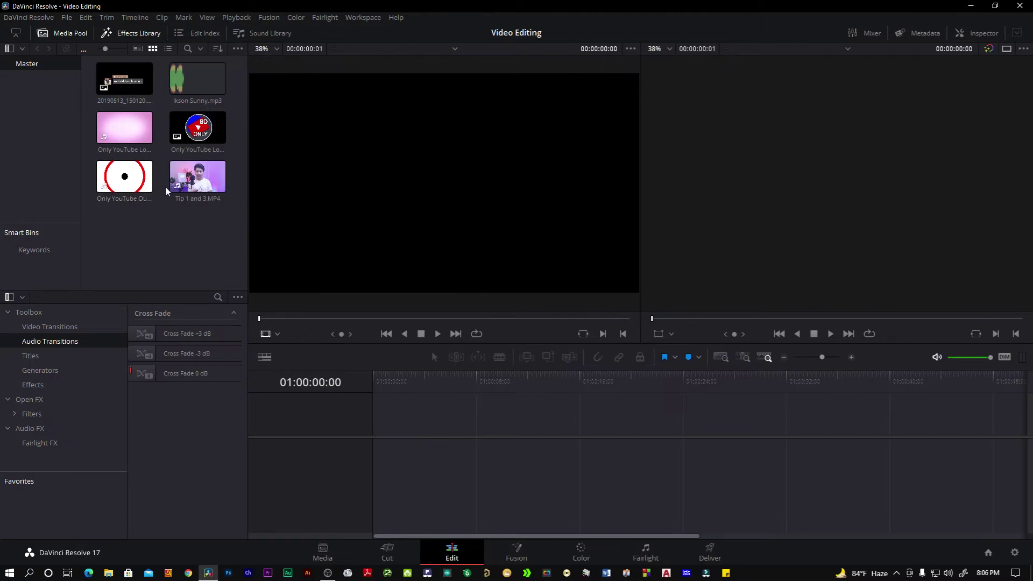
left_click(192, 183)
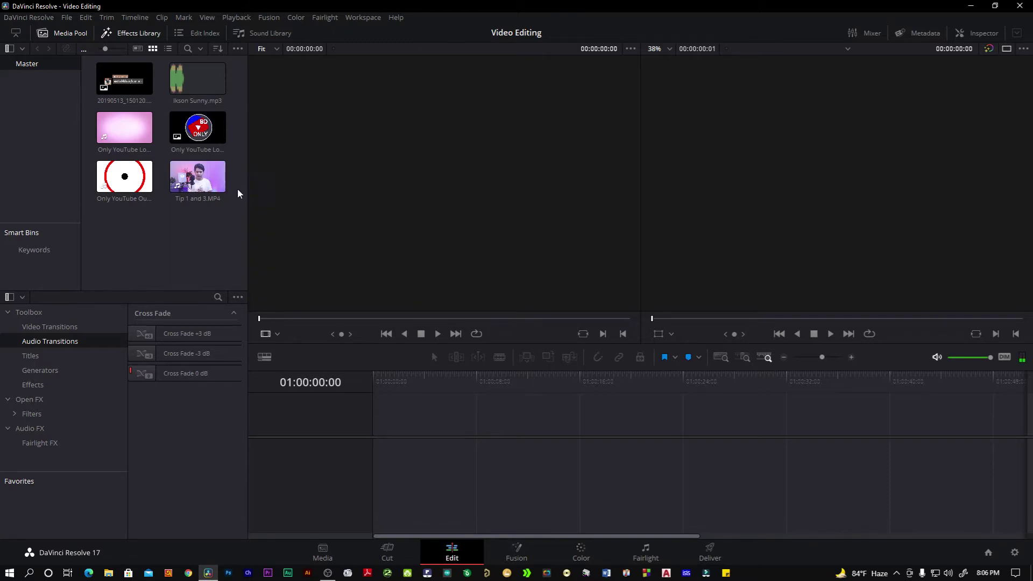
left_click(205, 188)
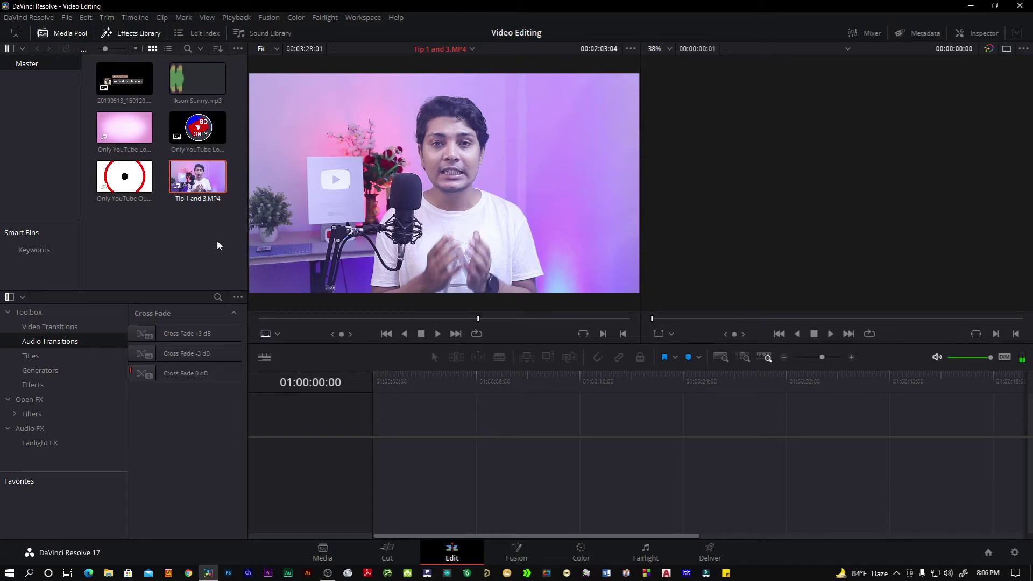
left_click_drag(197, 176, 363, 178)
- Drag Tip 1 and 3.MP4 from the Media Pool onto the empty timeline, creating Timeline 1
mouse_move(180, 182)
left_mouse_down()
mouse_move(267, 317)
mouse_move(383, 457)
left_mouse_up()
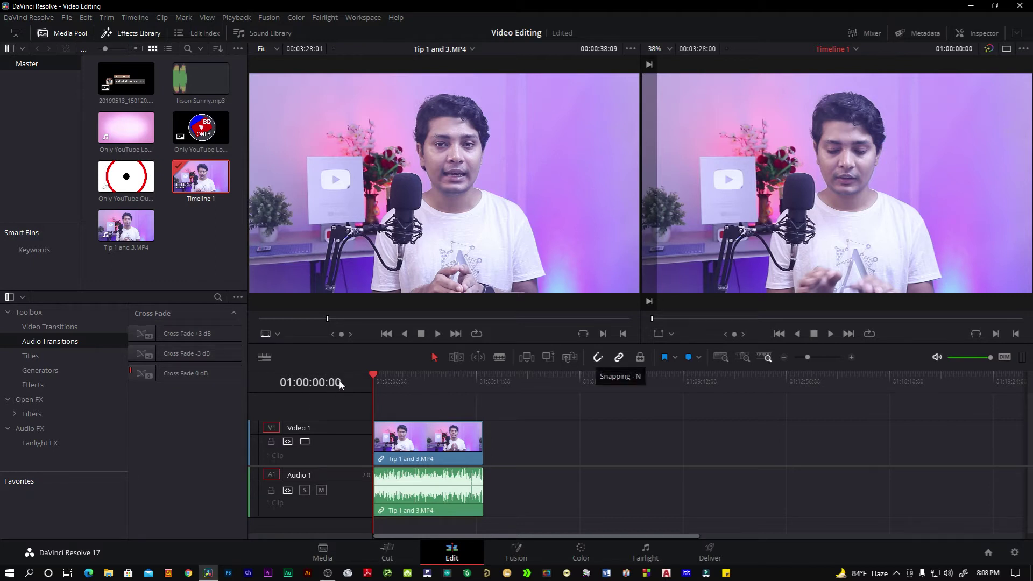
left_click_drag(373, 378, 413, 380)
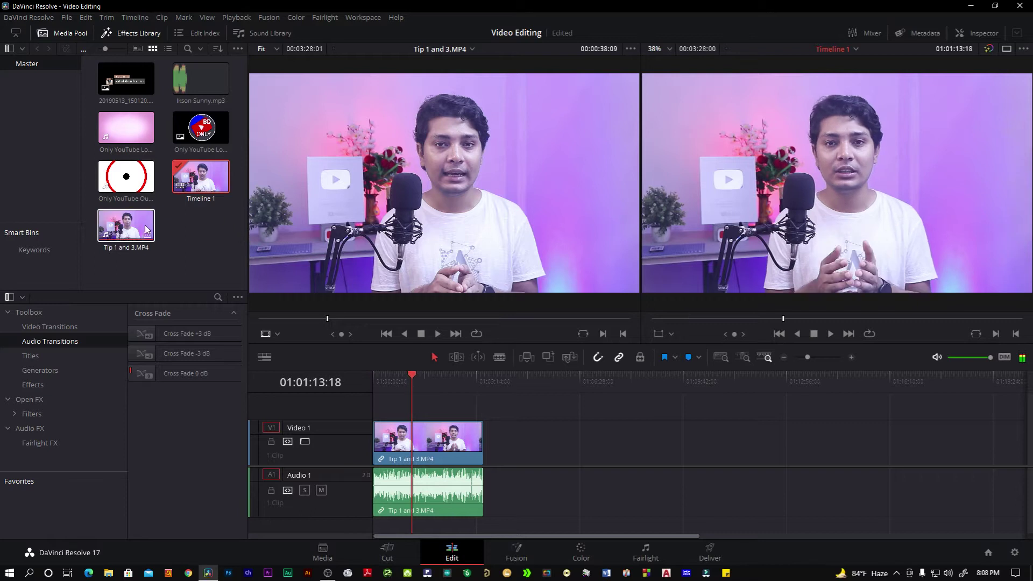
left_click(116, 174)
mouse_move(116, 174)
left_mouse_down()
mouse_move(563, 442)
mouse_move(474, 444)
mouse_move(531, 453)
mouse_move(486, 445)
mouse_move(498, 438)
left_mouse_up()
left_click(598, 357)
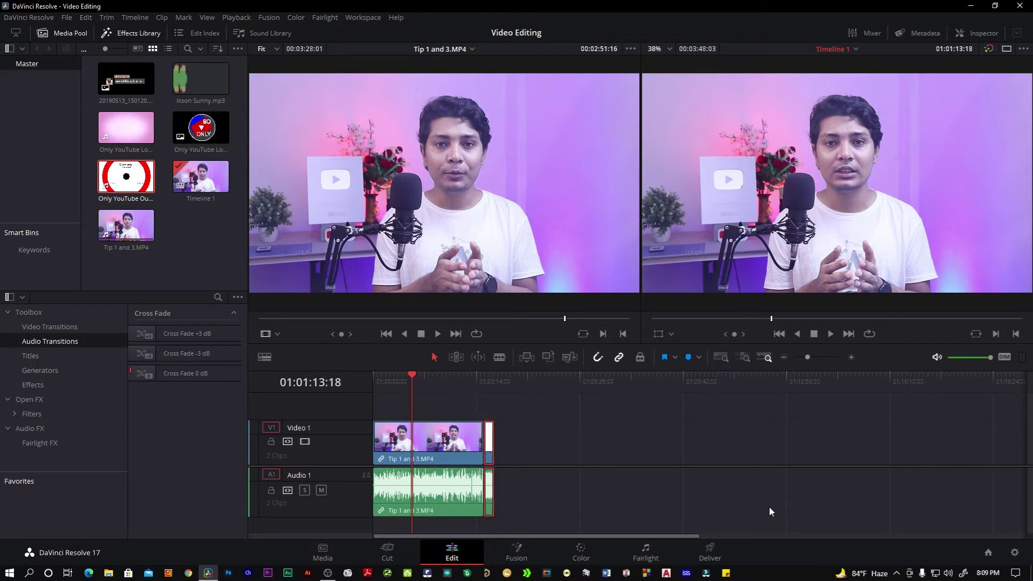
left_click(766, 506)
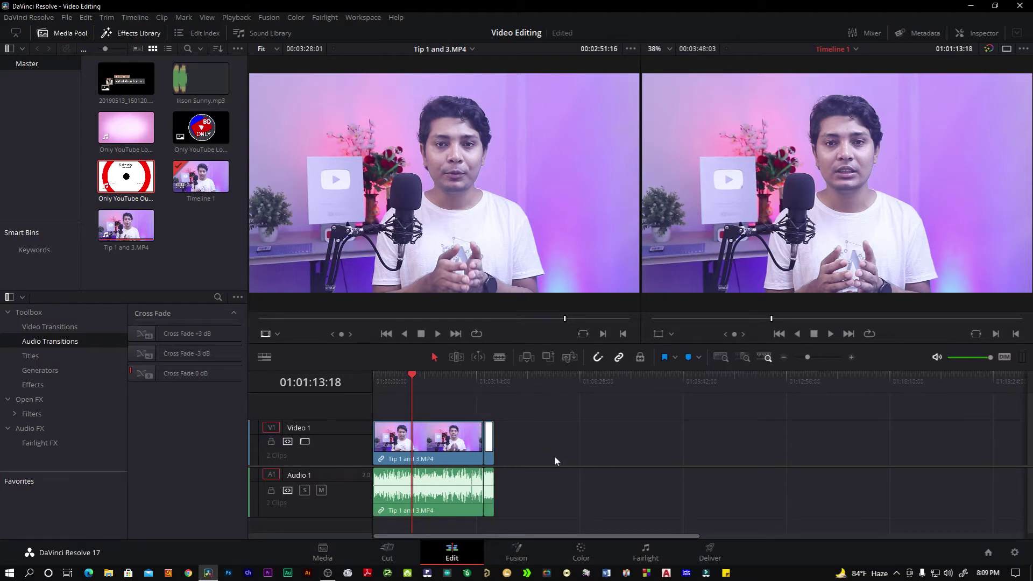
left_click(488, 442)
key("Delete")
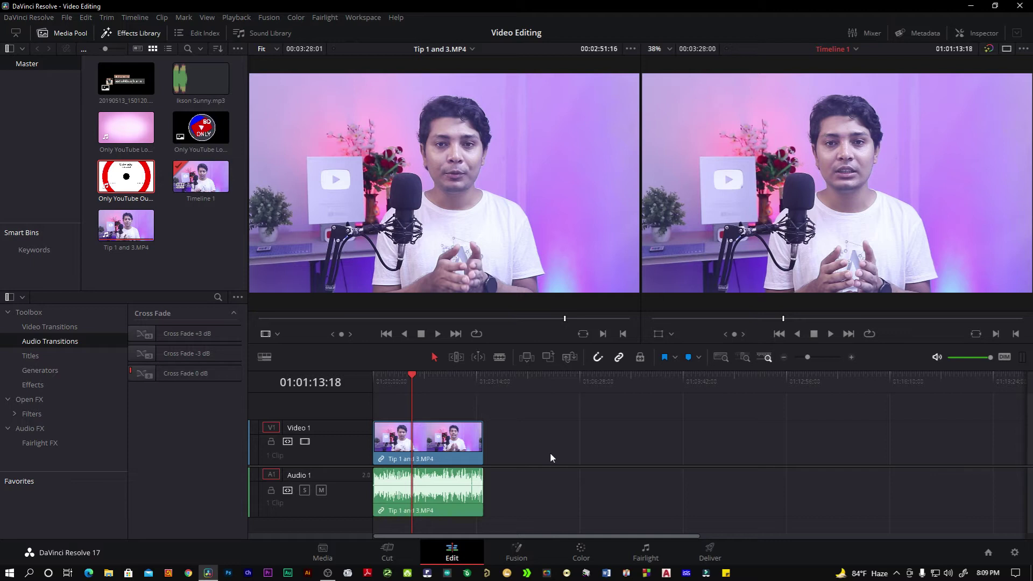
left_click(619, 359)
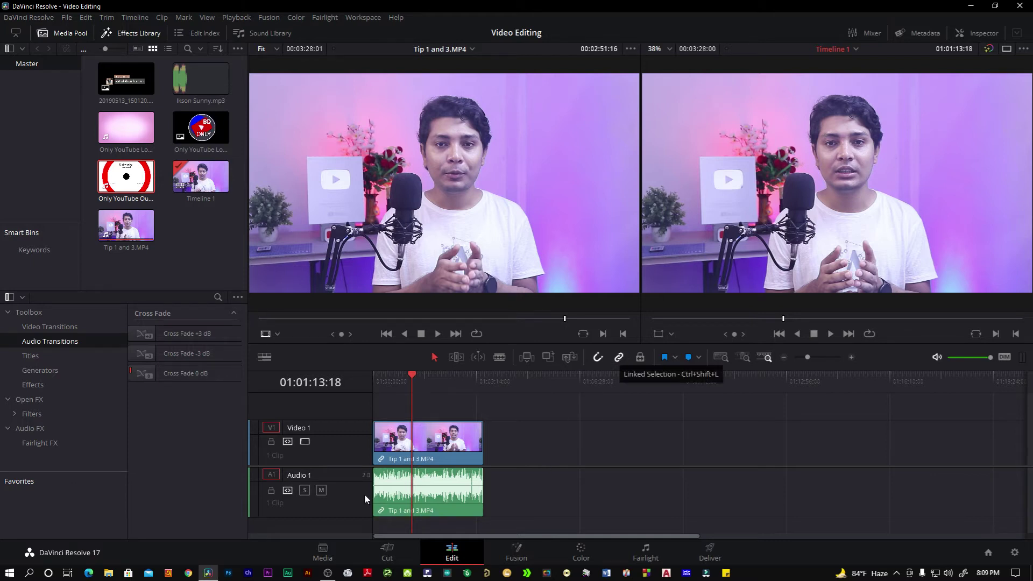
left_click(425, 450)
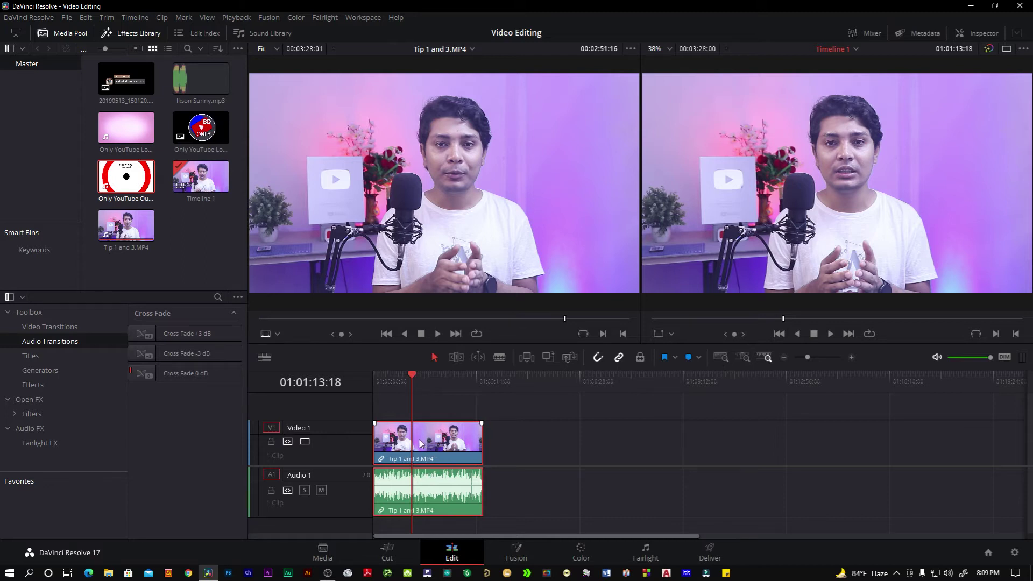
left_click_drag(412, 440, 559, 445)
key("ctrl+z")
left_click(474, 450)
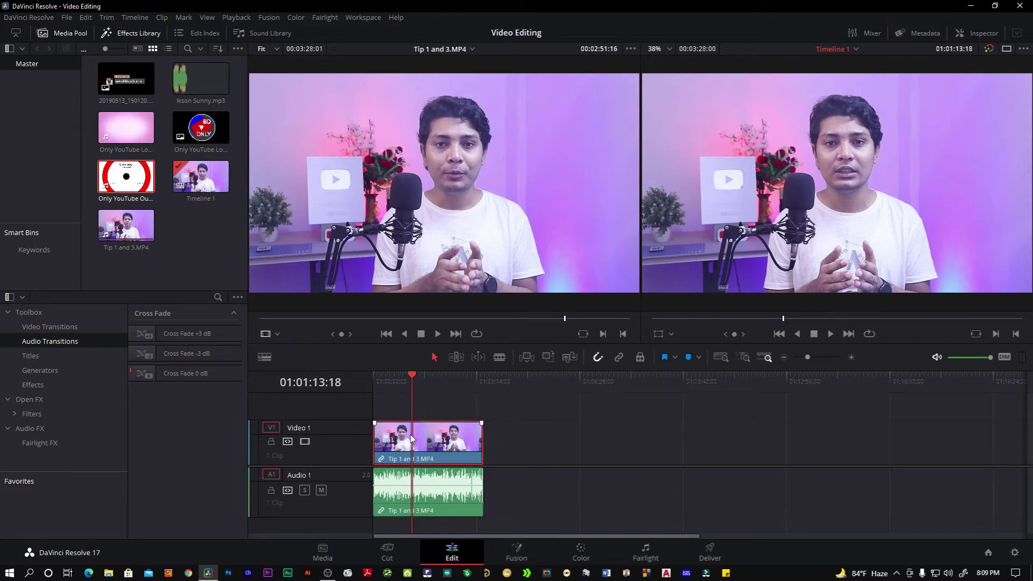
left_click_drag(457, 449, 549, 479)
mouse_move(431, 493)
left_mouse_down()
mouse_move(631, 494)
mouse_move(507, 494)
left_mouse_up()
left_click_drag(624, 441, 486, 441)
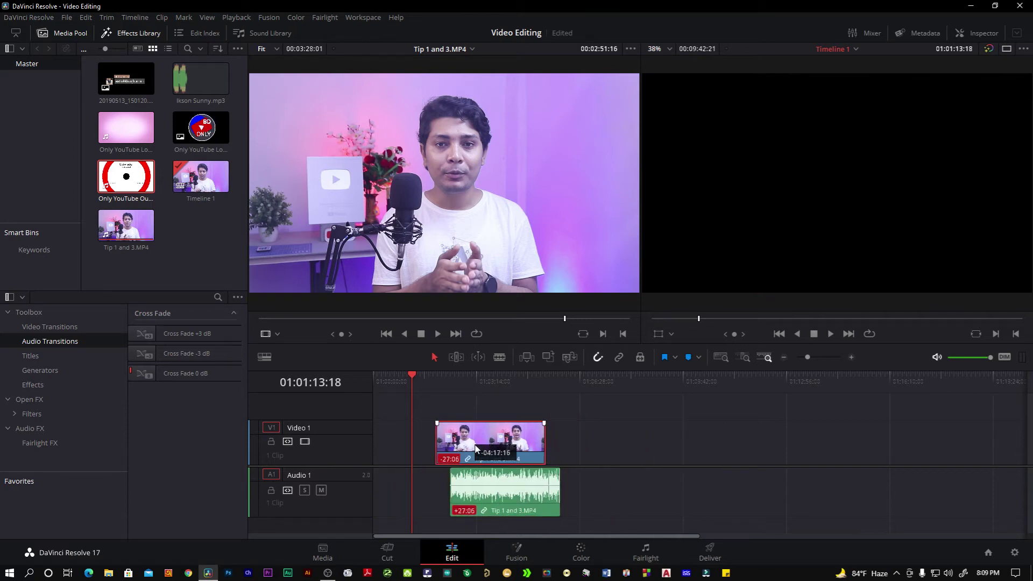
left_click_drag(514, 503, 701, 486)
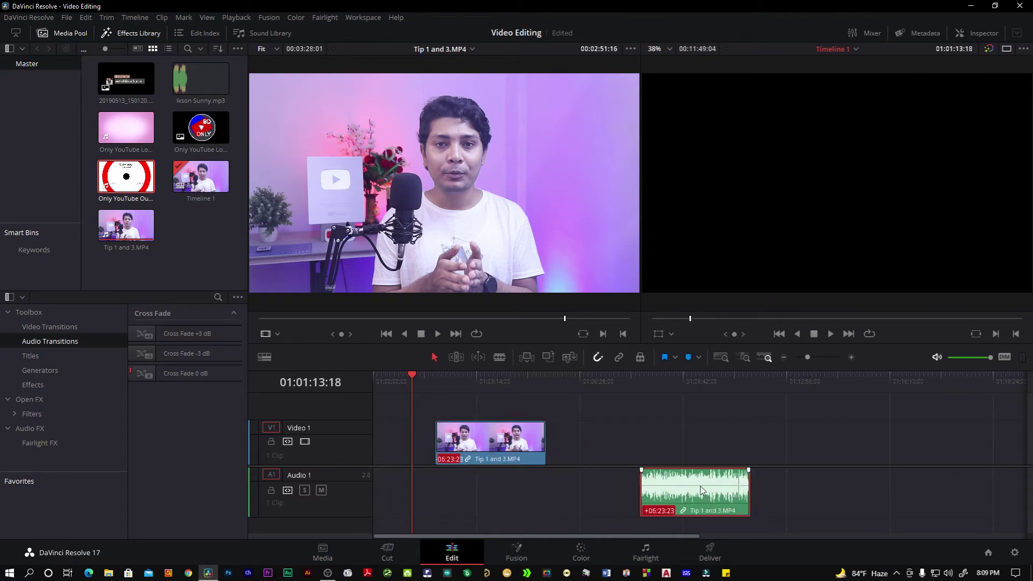
key("Delete")
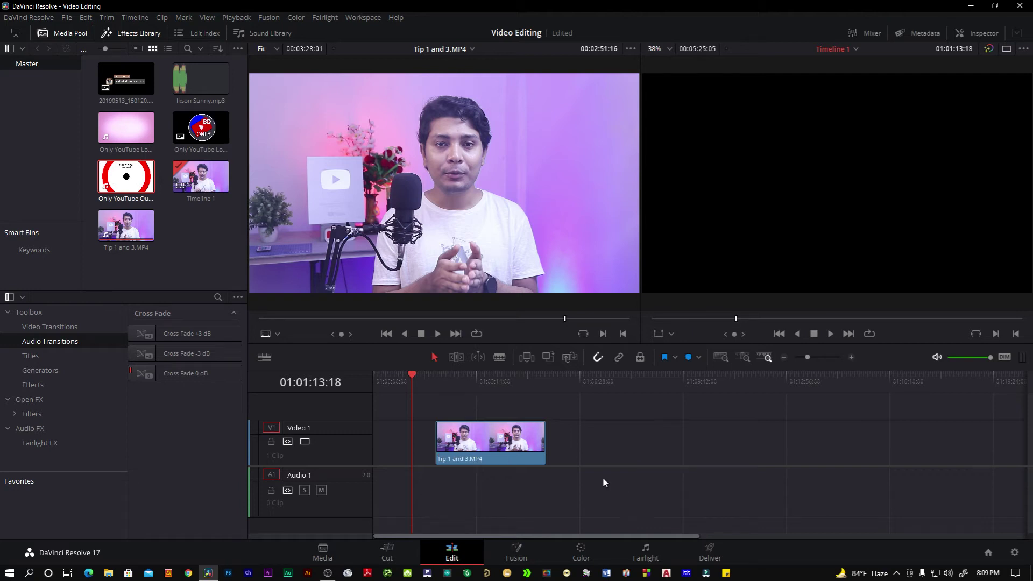
key("ctrl+s")
key("ctrl+z")
key("ctrl+z")
key("ctrl+z")
key("ctrl+z")
key("ctrl+z")
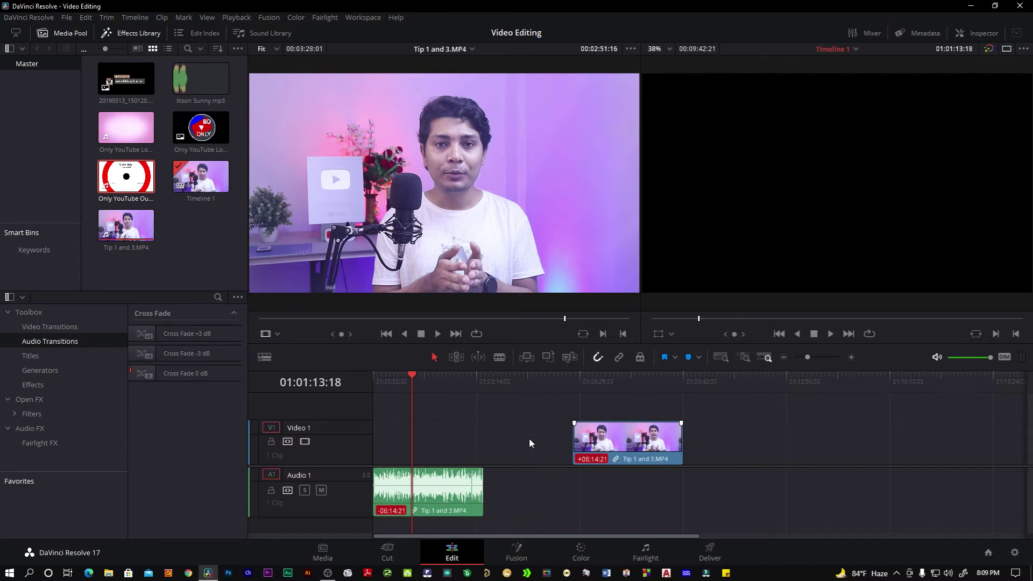
key("ctrl+z")
left_click_drag(538, 435, 473, 484)
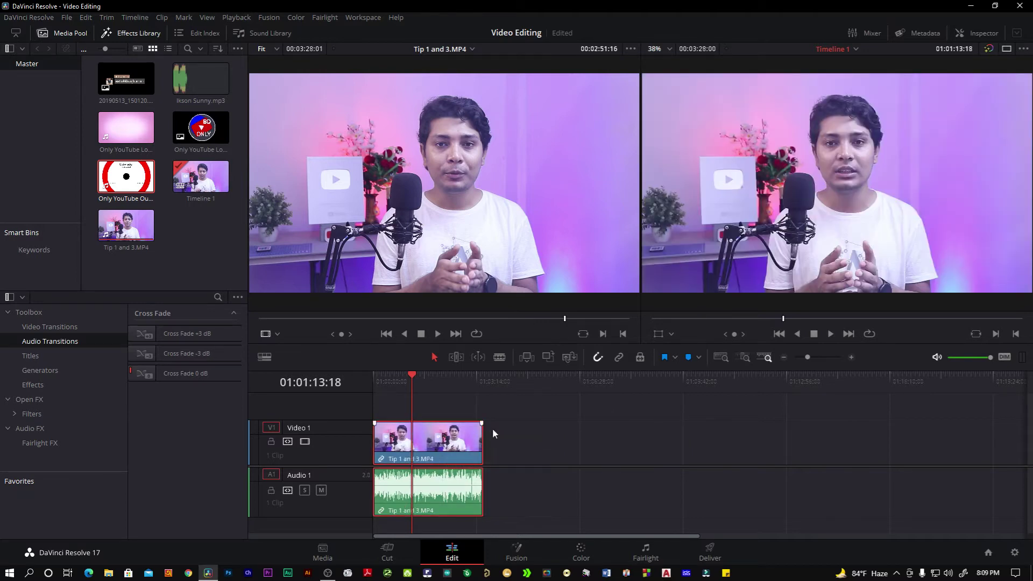
left_click(538, 443)
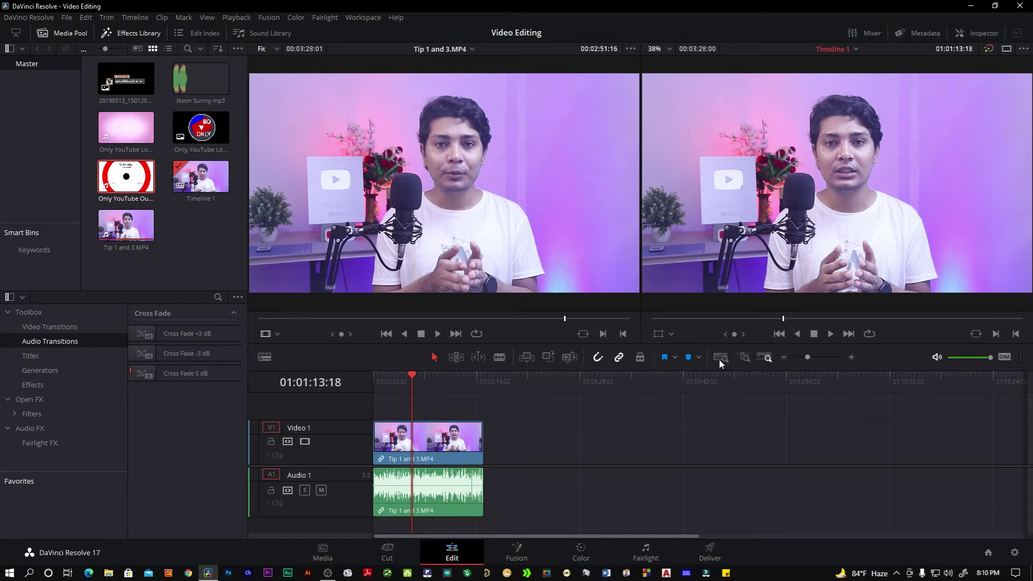
- Fit the whole clip in the timeline, set the playhead to 01:00:56:04, then zoom in and out
left_click(718, 358)
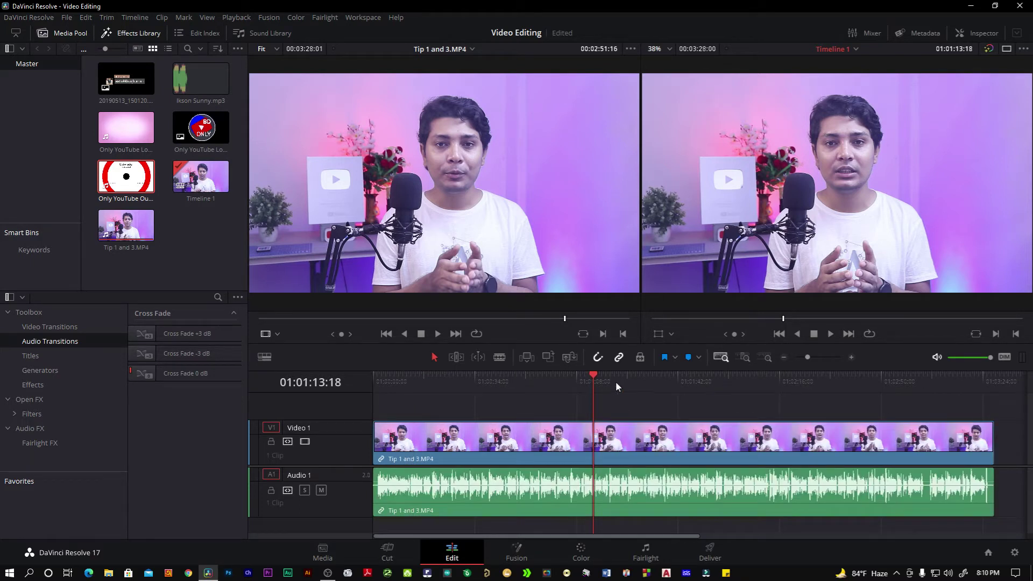
left_click_drag(592, 375, 540, 408)
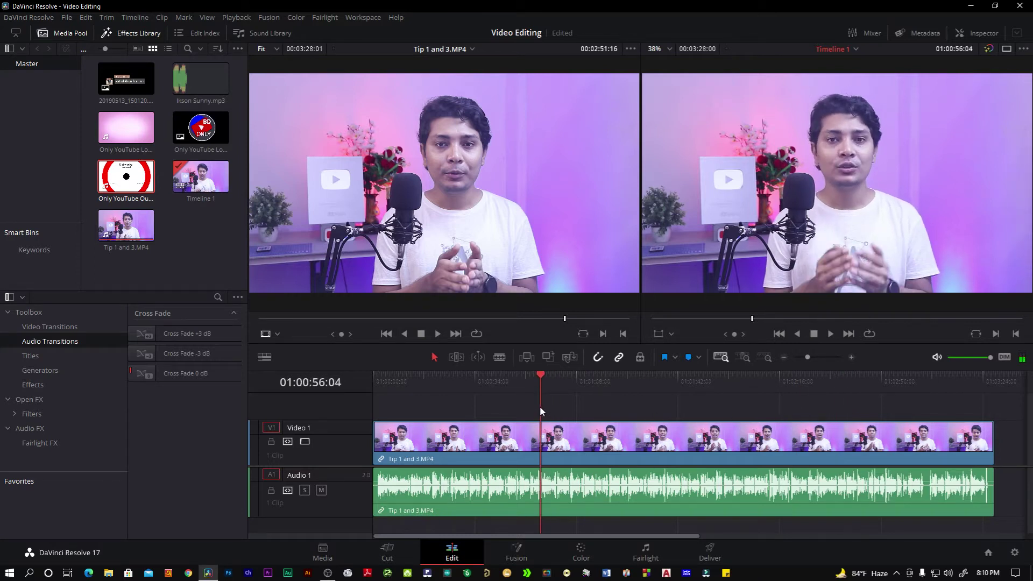
left_click(745, 356)
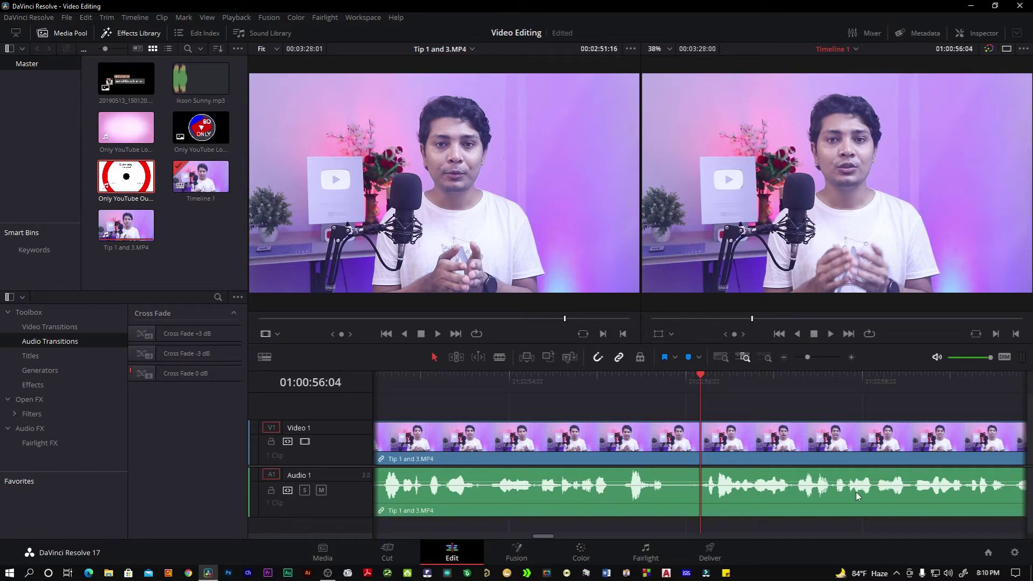
left_click(767, 358)
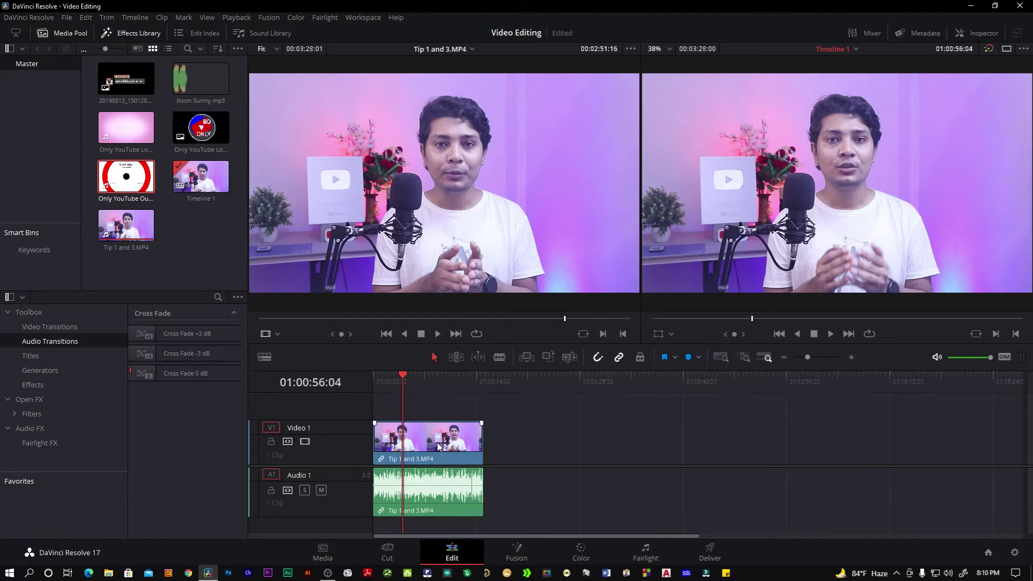
- Resize the Video 1 and Audio 1 track heights, then deselect the clip
scroll(438, 446, "up", 2, "shift")
scroll(438, 446, "down", 2, "shift")
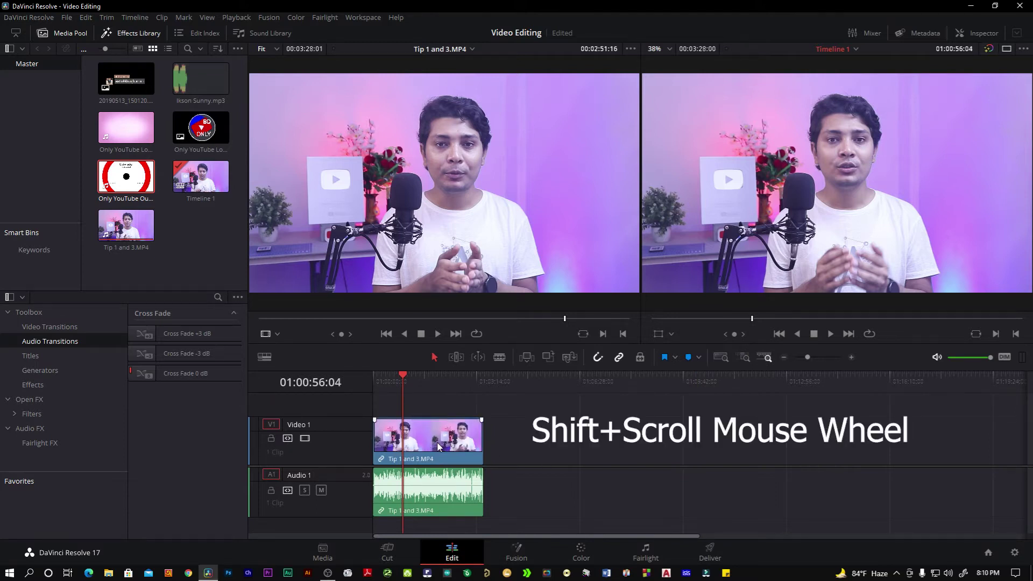
scroll(438, 446, "down", 1, "shift")
left_click(442, 493)
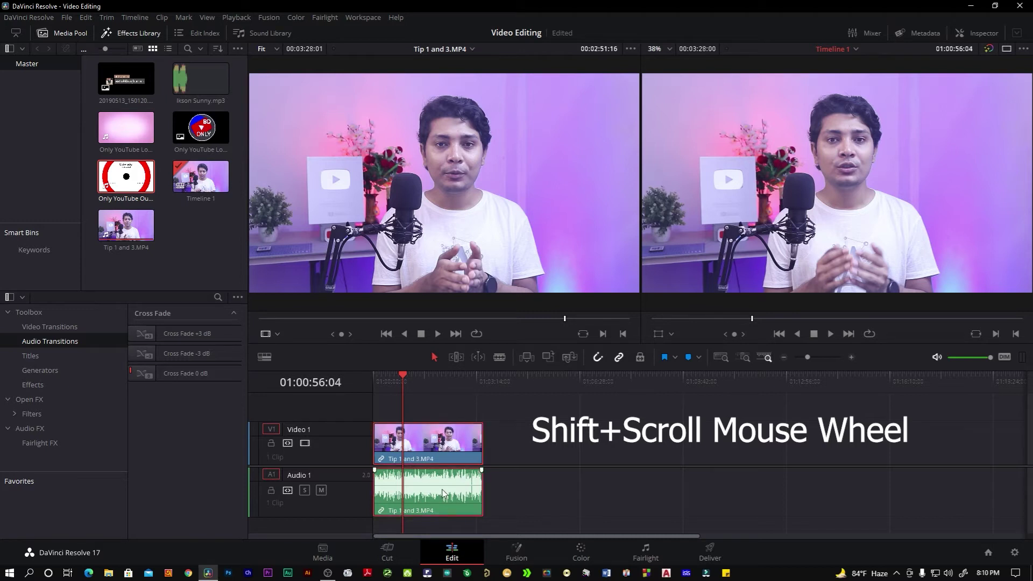
scroll(442, 493, "up", 1, "shift")
scroll(442, 493, "down", 1, "shift")
scroll(442, 493, "up", 1, "shift")
scroll(442, 494, "down", 1, "shift")
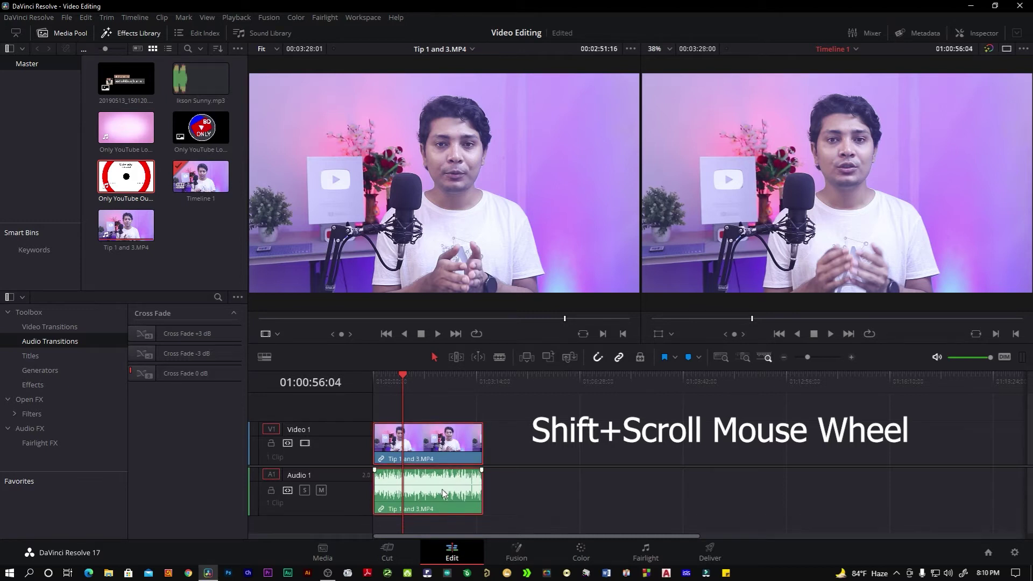
scroll(442, 494, "up", 1, "shift")
scroll(442, 493, "down", 1, "shift")
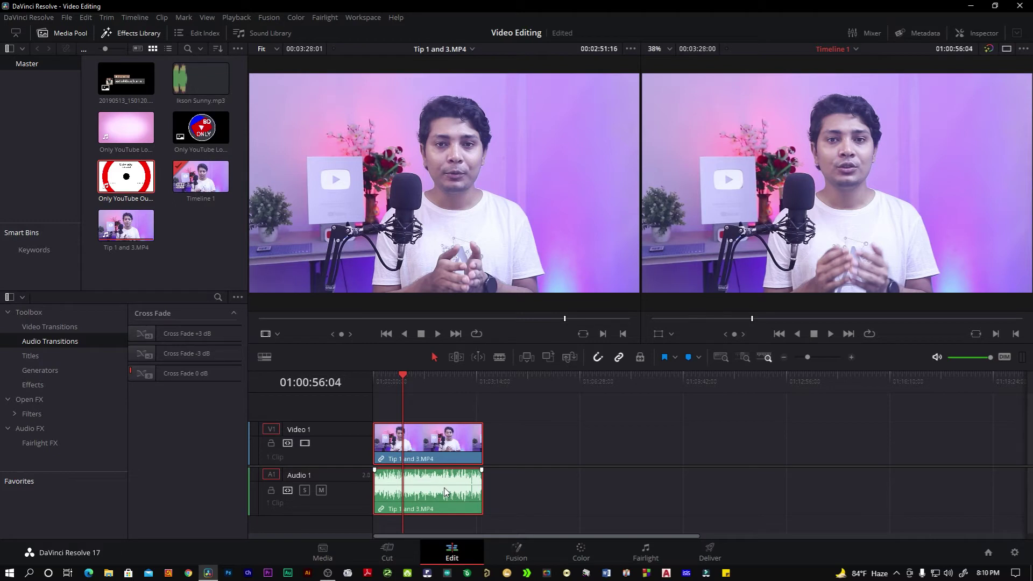
left_click(513, 457)
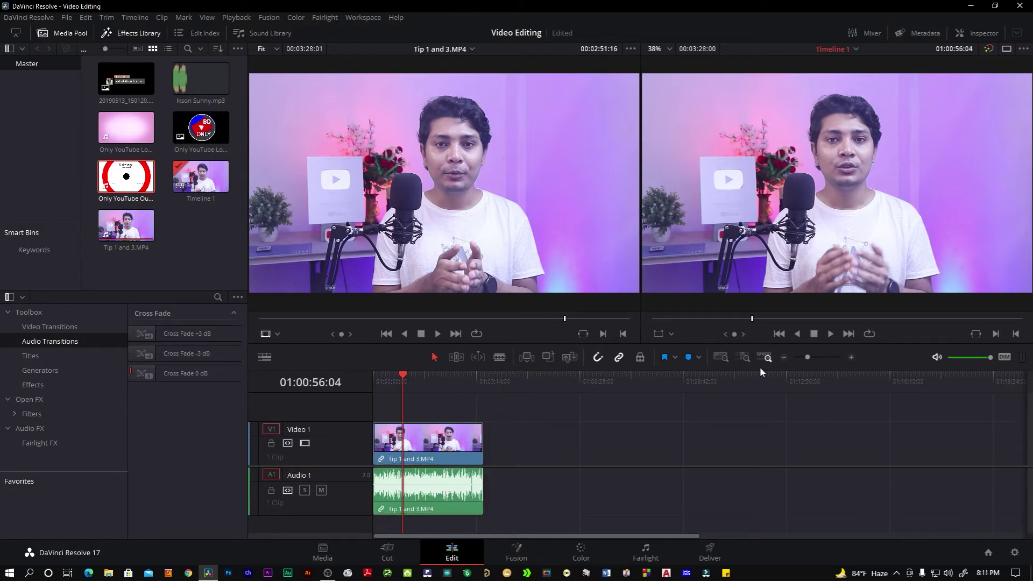
- Return the playhead to the start, zoom until the clip fills the tracks, and lower volume slightly
left_click_drag(408, 376, 373, 374)
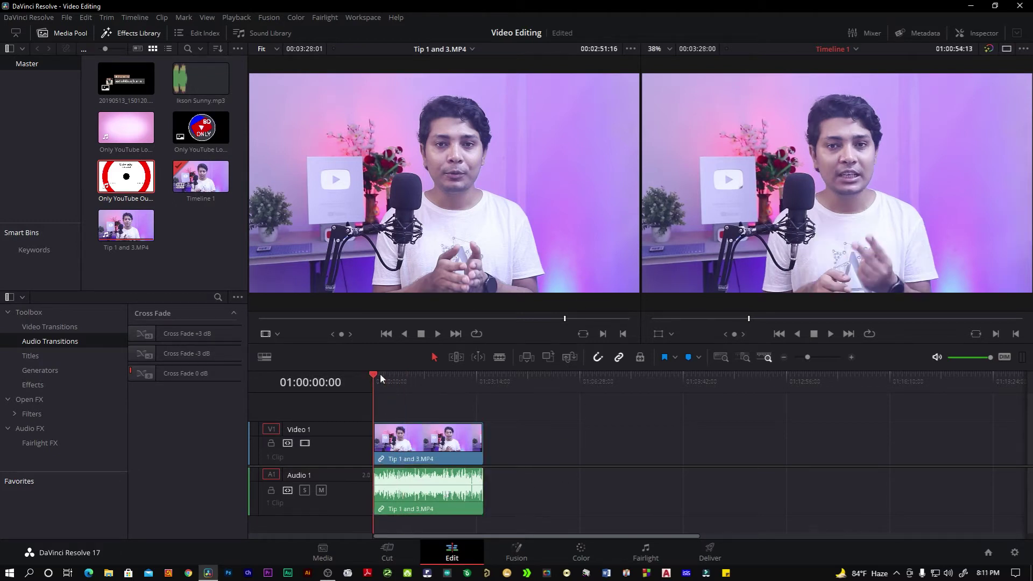
left_click(810, 357)
left_click_drag(809, 357, 826, 357)
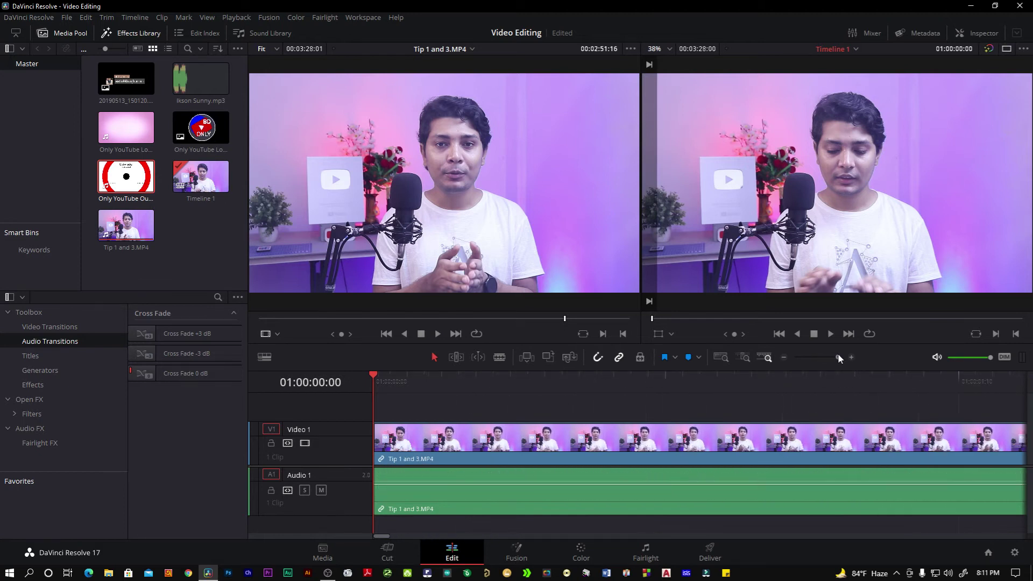
mouse_move(830, 358)
left_mouse_down()
mouse_move(810, 360)
mouse_move(821, 355)
left_mouse_up()
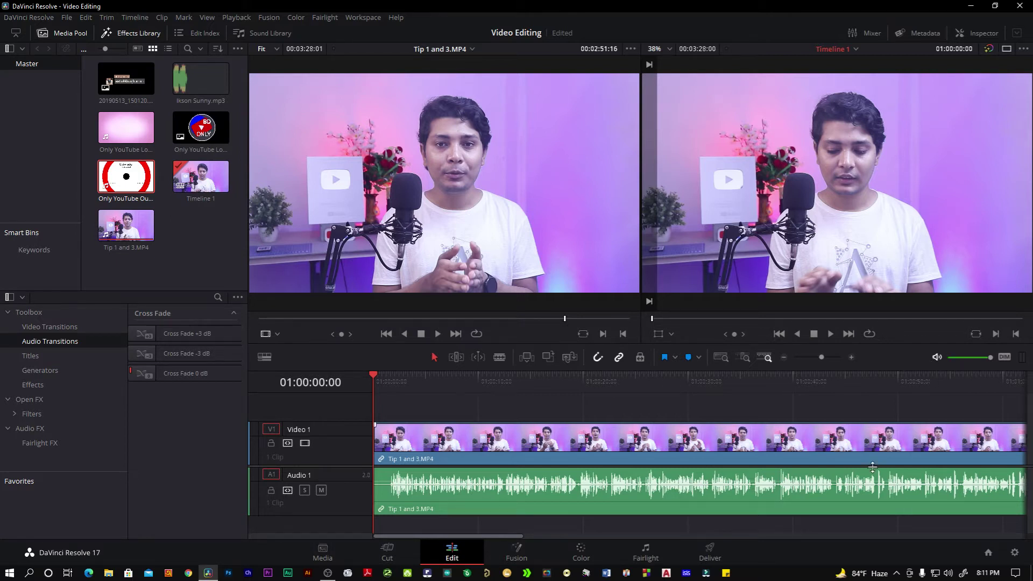
left_click(714, 507)
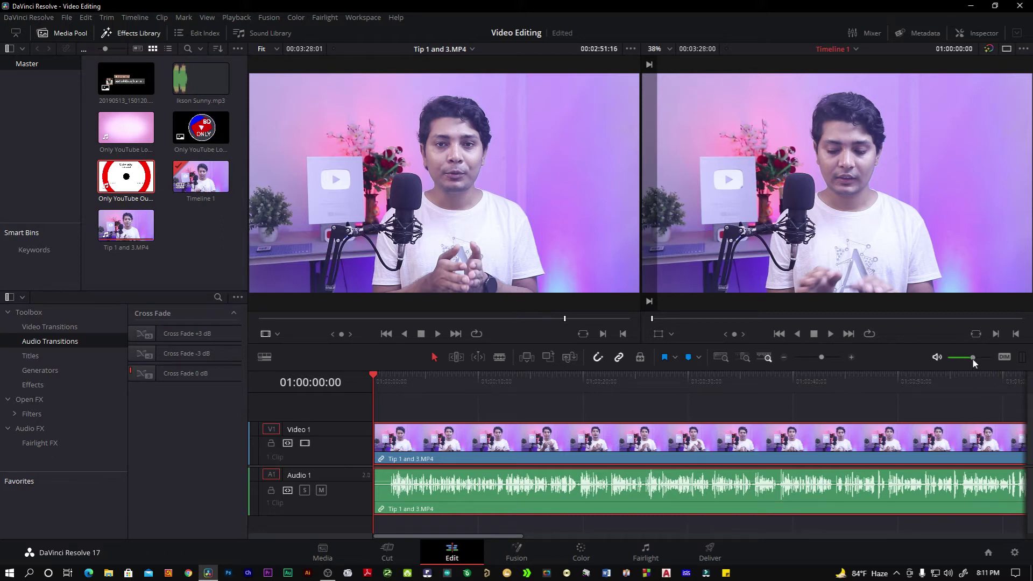
mouse_move(973, 358)
left_mouse_down()
mouse_move(964, 350)
mouse_move(981, 359)
left_mouse_up()
- Raise playback volume to maximum and place the playhead at 01:00:01:16 where speech begins
left_click_drag(957, 357, 990, 357)
left_click_drag(831, 356, 833, 356)
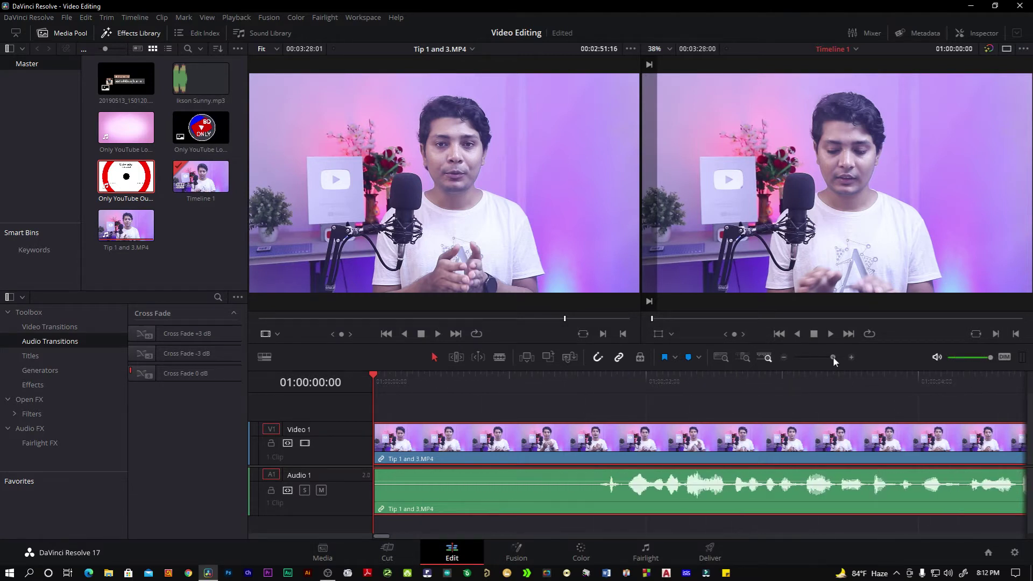
left_click_drag(833, 356, 834, 356)
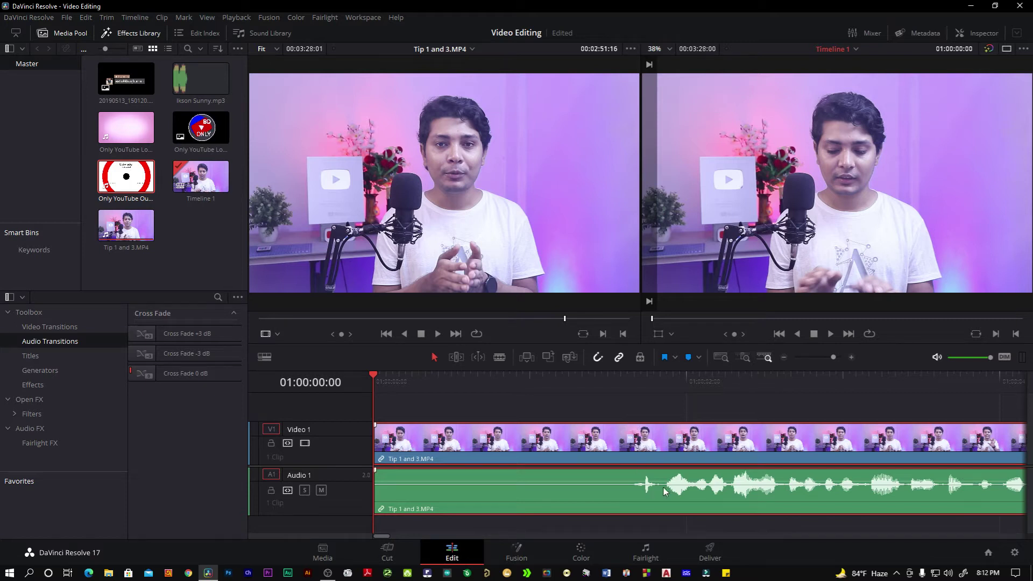
left_click_drag(374, 376, 634, 406)
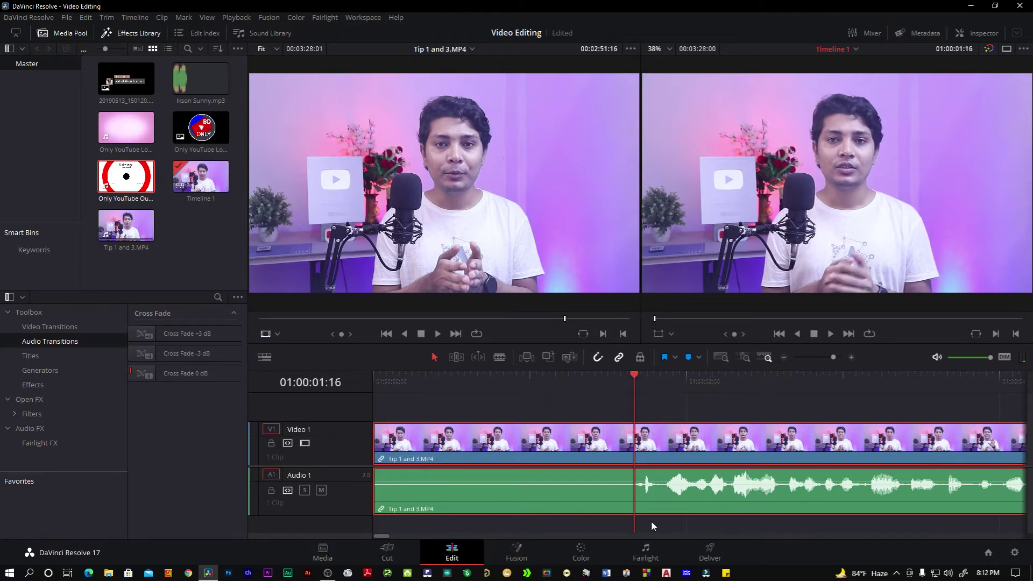
mouse_move(636, 373)
left_mouse_down()
mouse_move(688, 380)
mouse_move(631, 400)
left_mouse_up()
- Blade the clip at 01:00:01:16 and ripple-delete the silent opening before it
left_click(499, 358)
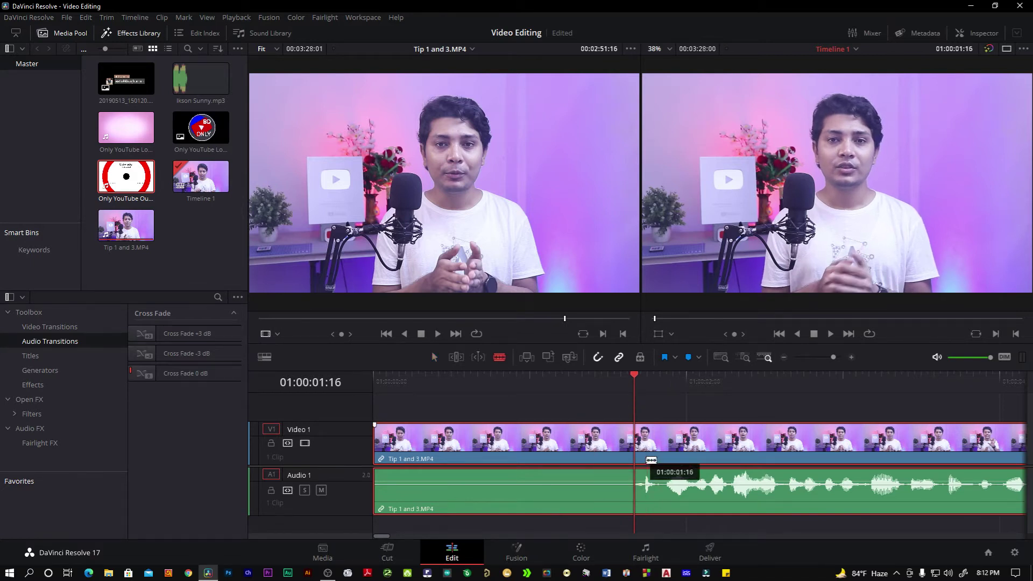
left_click(638, 458)
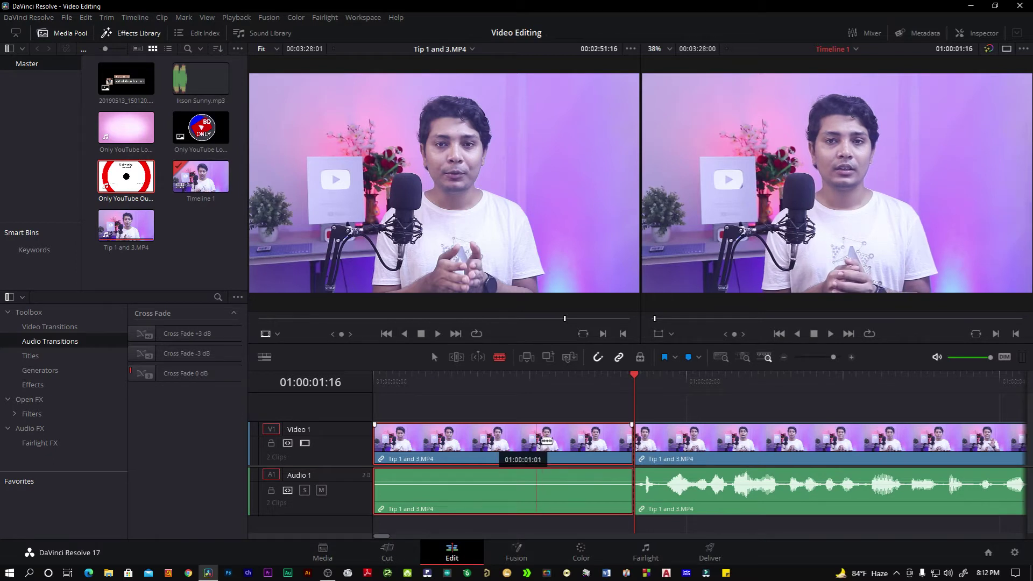
key("a")
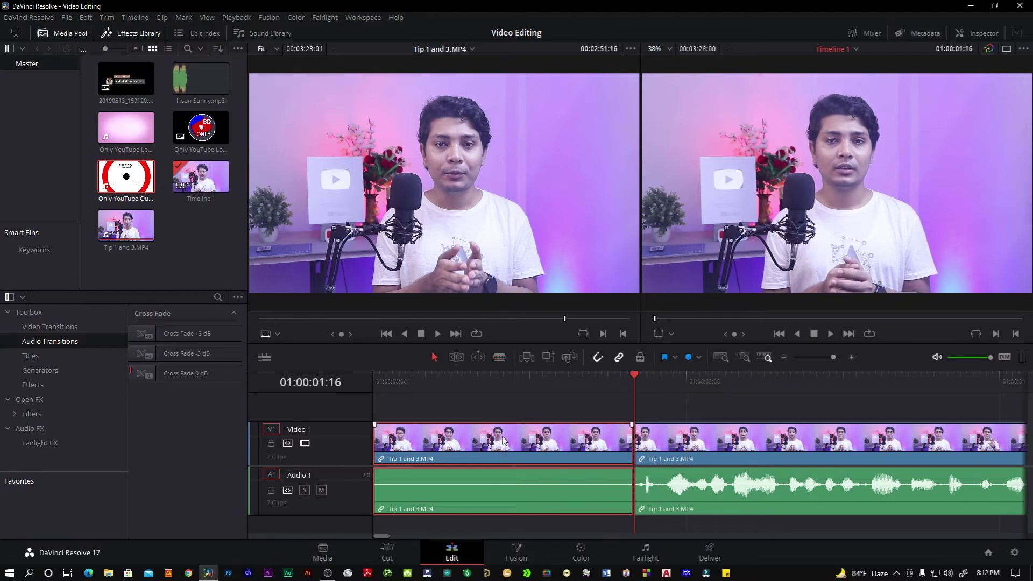
key("Delete")
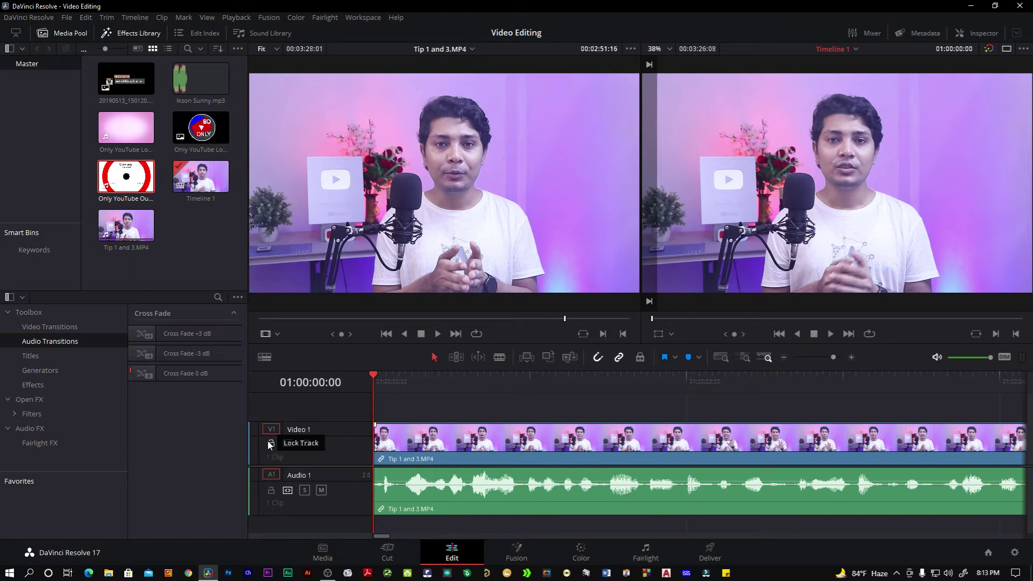
left_click(501, 455)
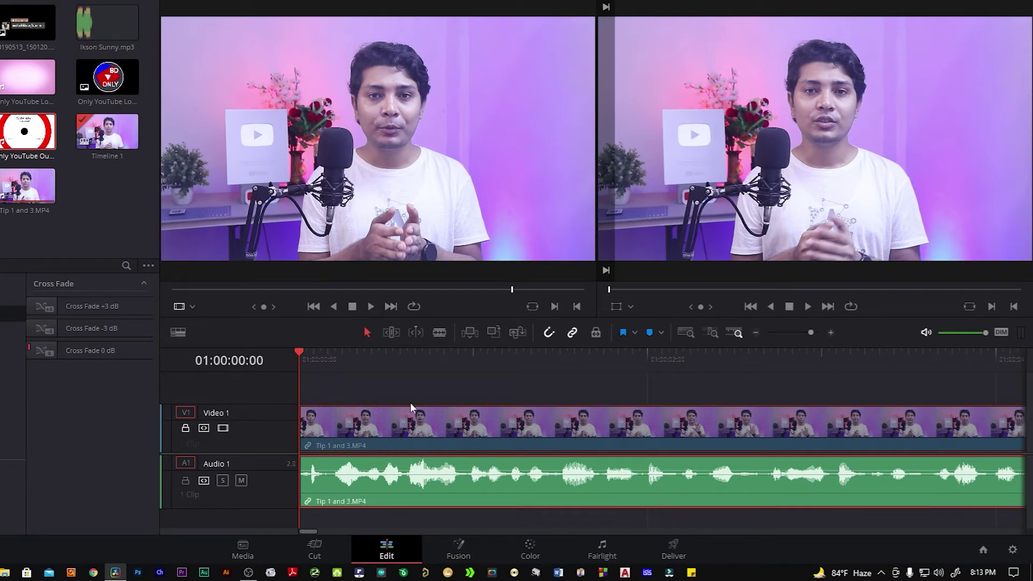
left_click(24, 80)
double_click(486, 443)
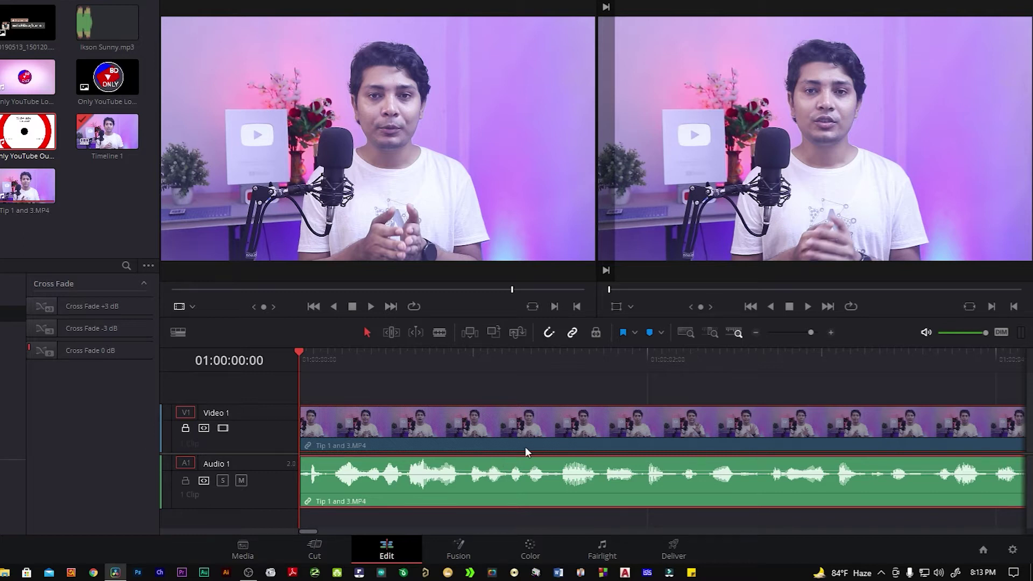
left_click(183, 427)
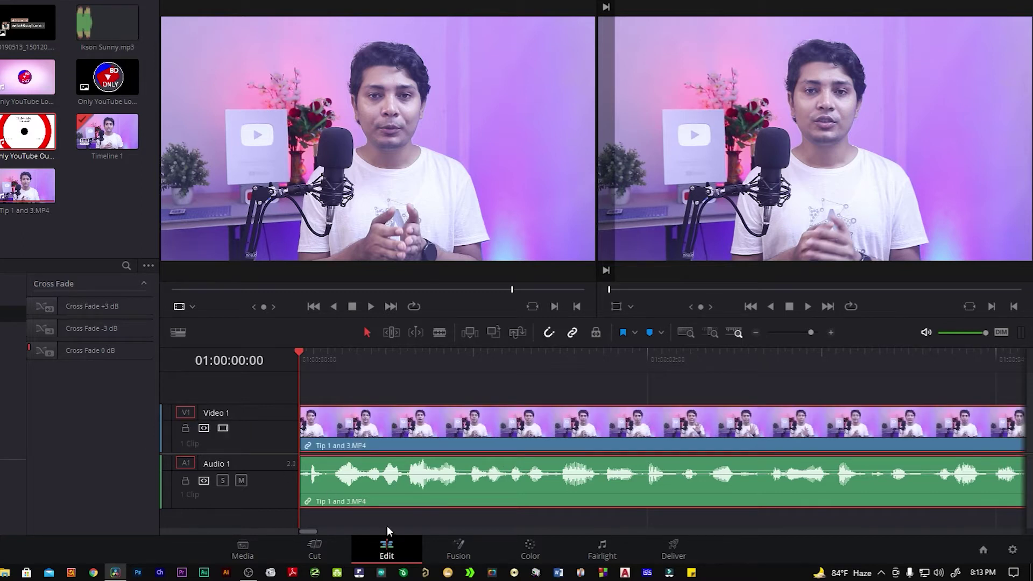
left_click(183, 480)
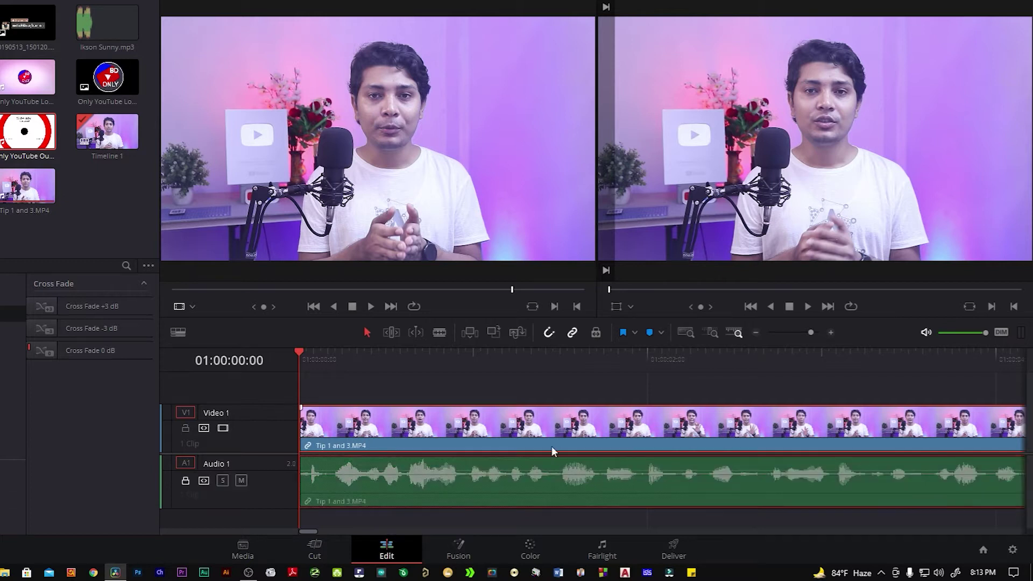
left_click(184, 428)
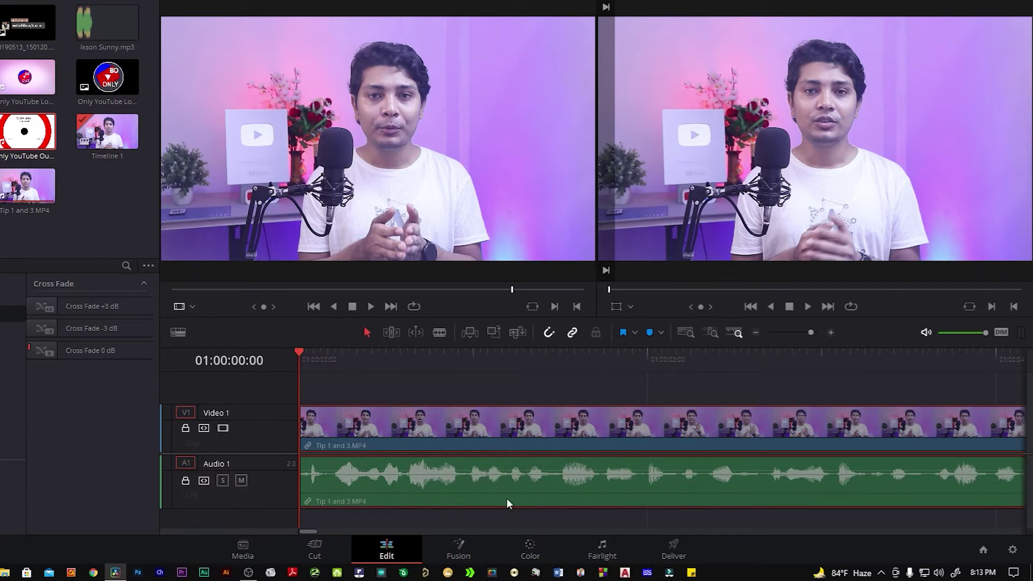
left_click(185, 428)
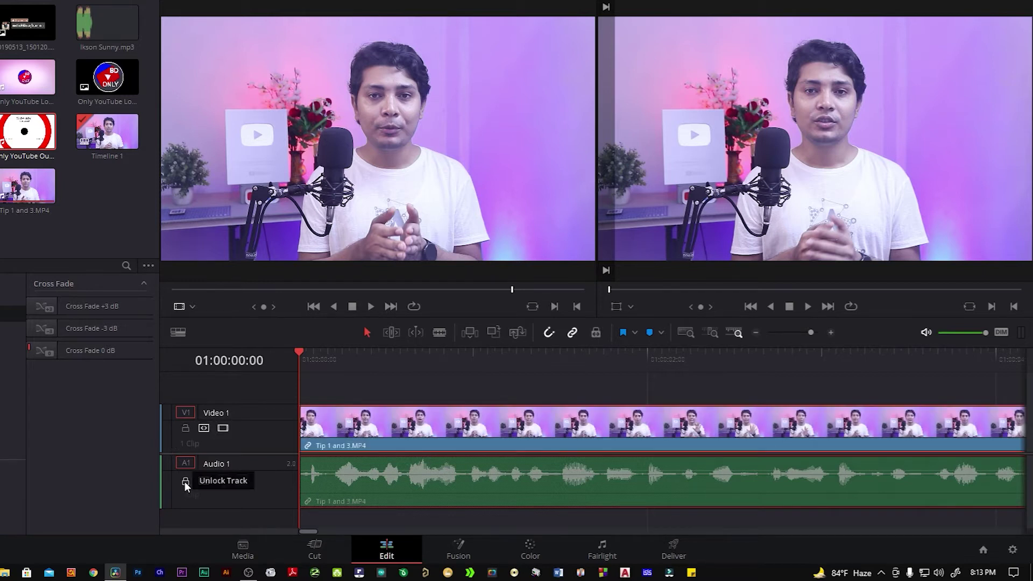
left_click(185, 480)
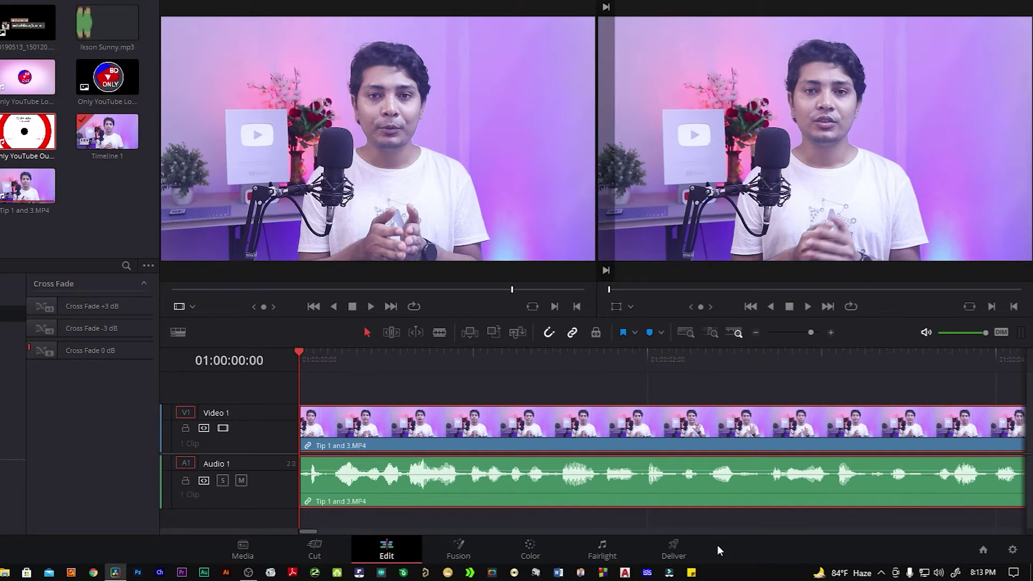
- Preview the opening, zoom the timeline out to fit the whole clip, and park at 01:00:33:07
key("space")
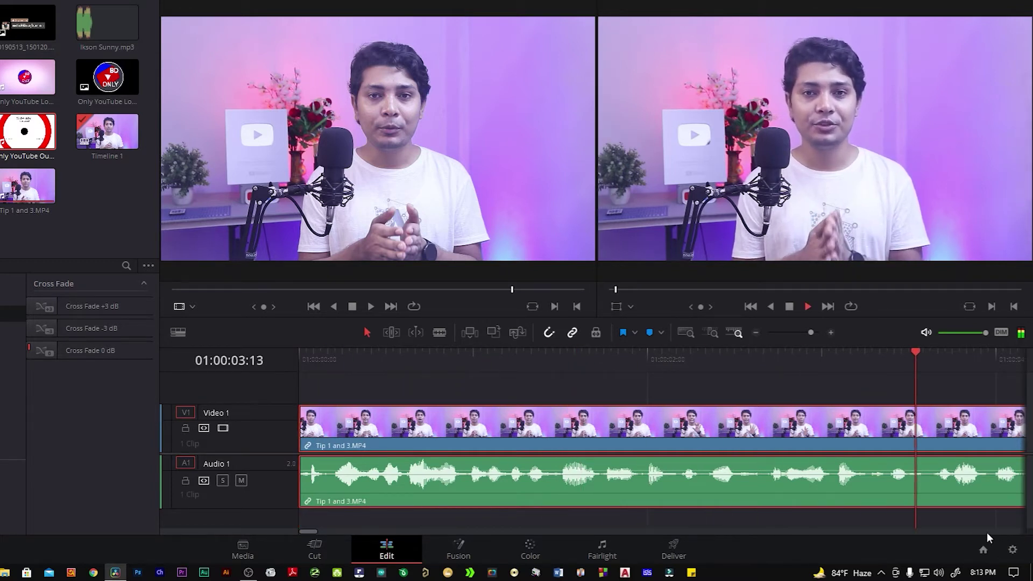
key("space")
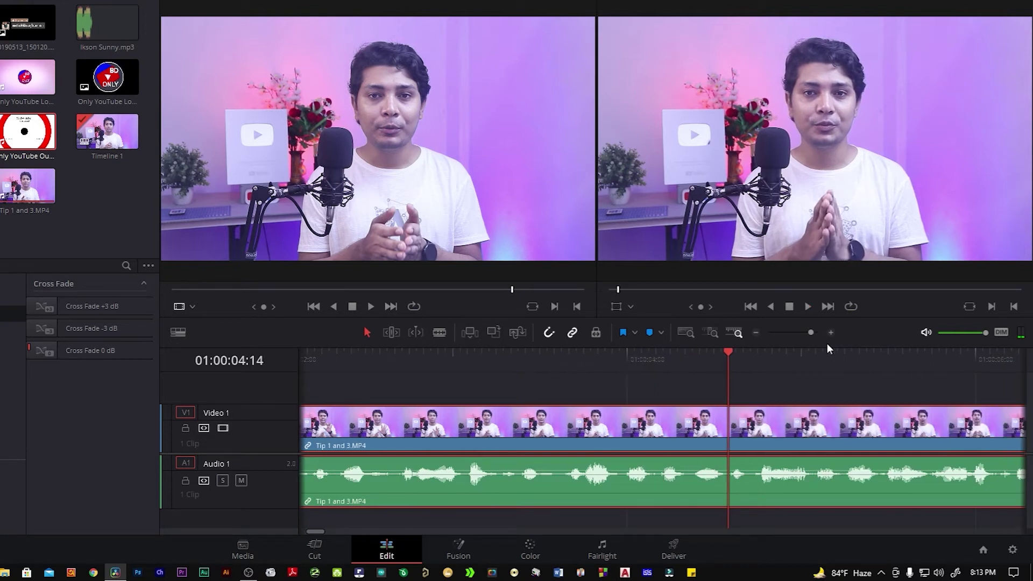
left_click_drag(811, 333, 789, 333)
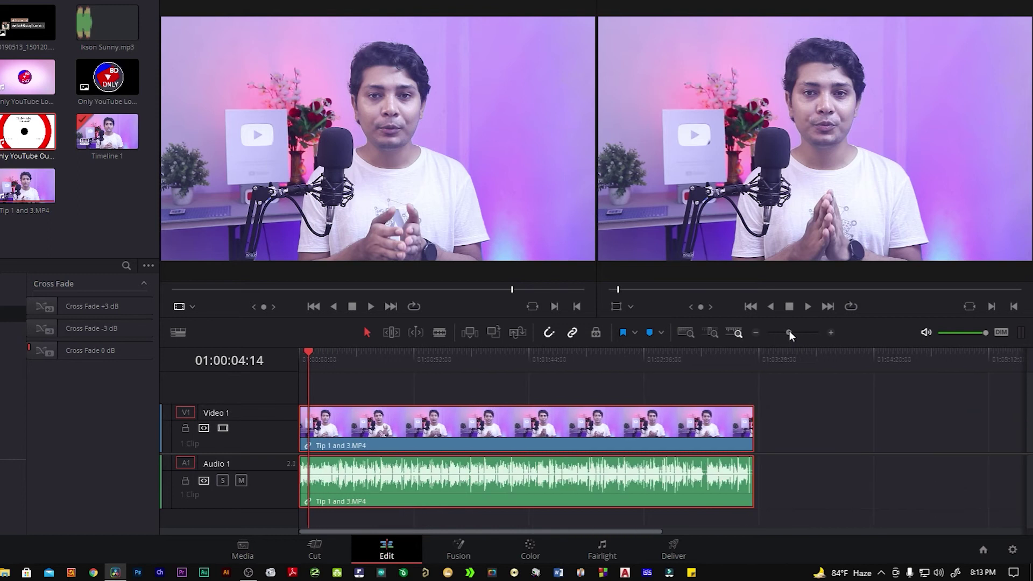
key("space")
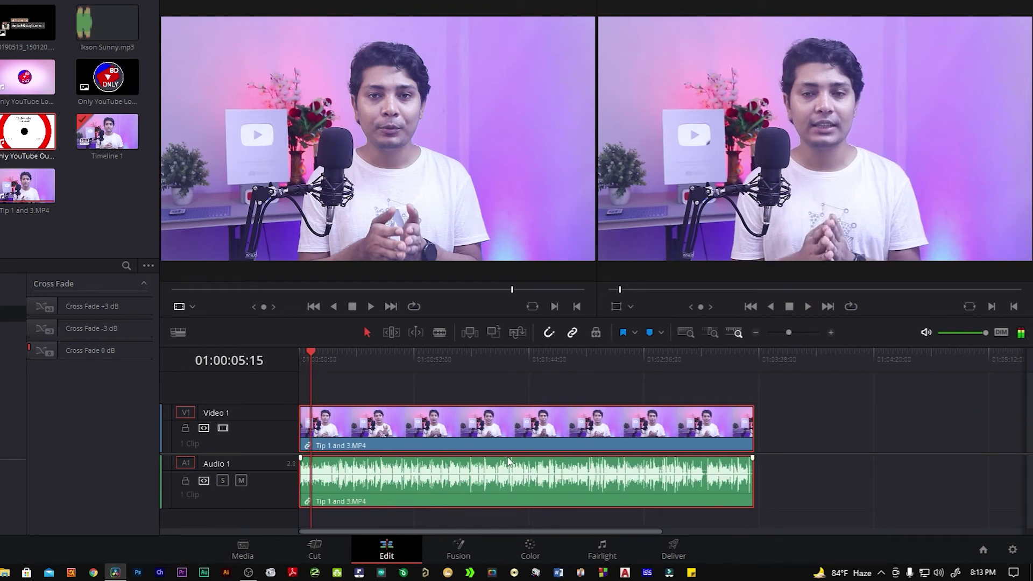
left_click(372, 362)
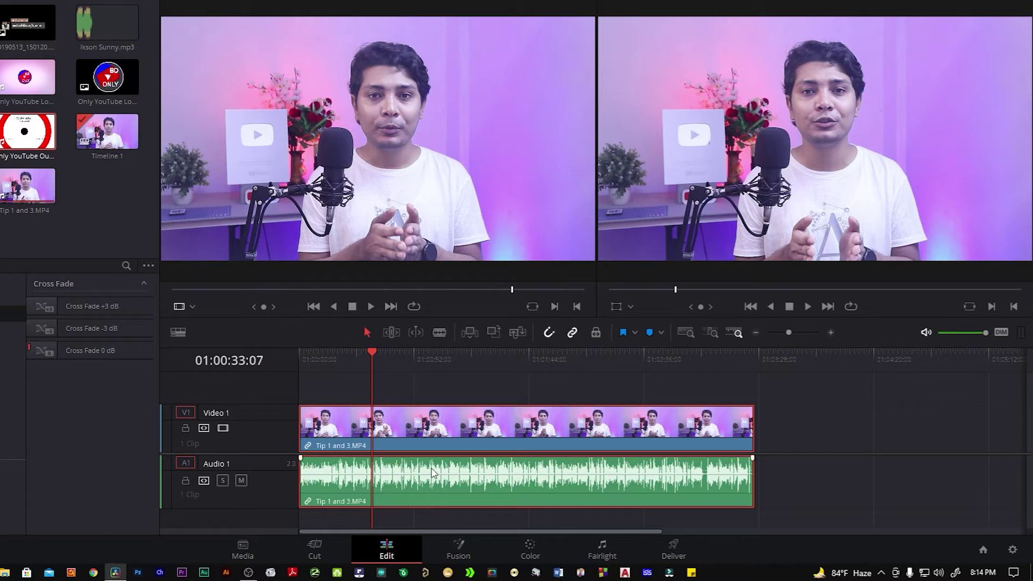
left_click(439, 332)
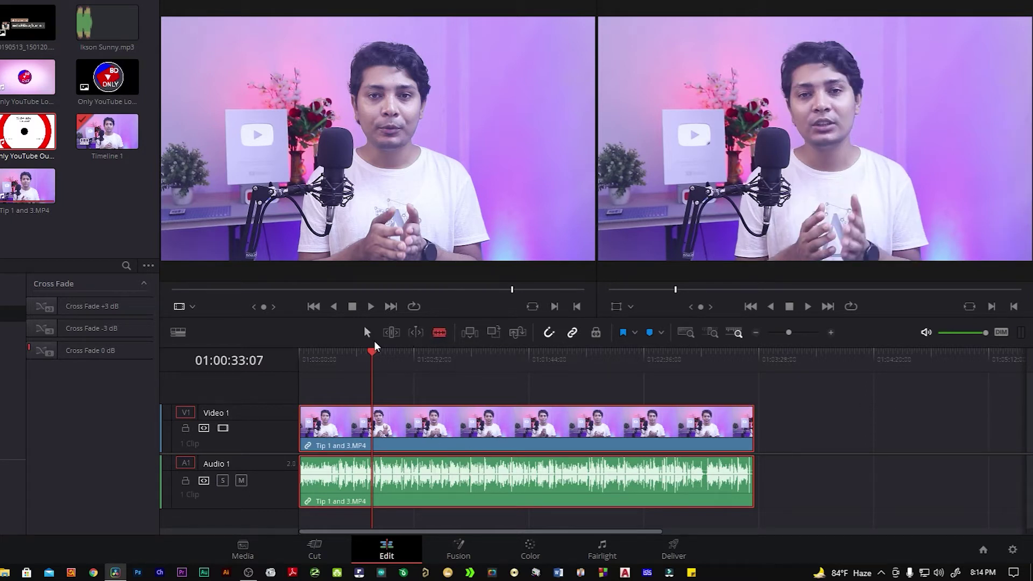
left_click(365, 332)
left_click(409, 379)
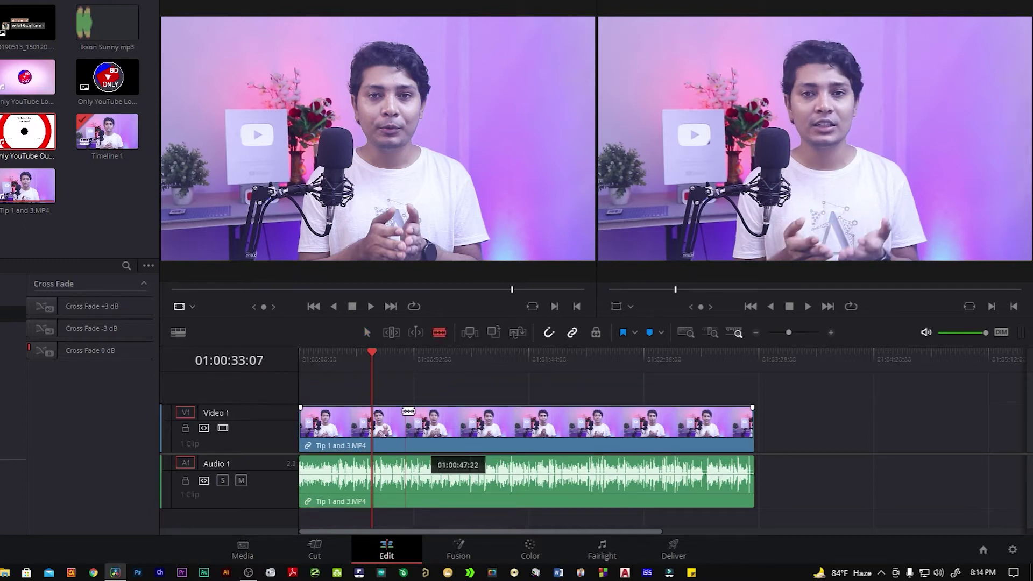
left_click(378, 424)
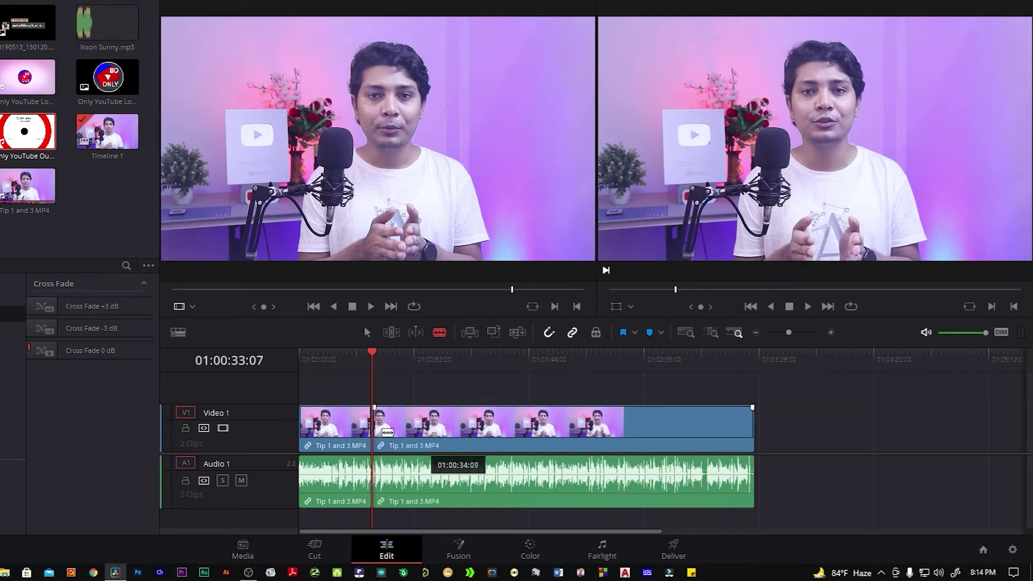
left_click_drag(375, 356, 419, 356)
left_click(419, 425)
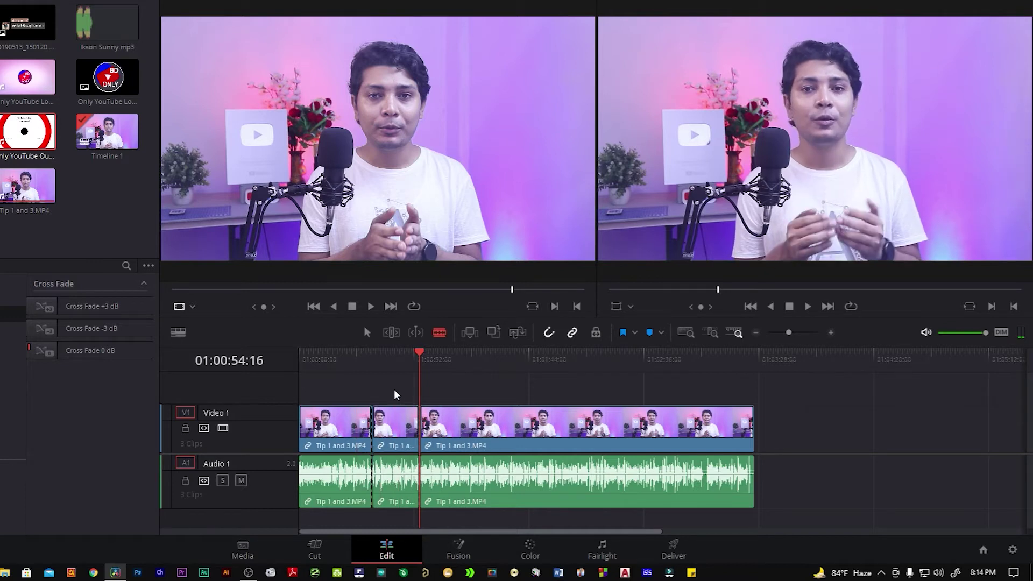
key("a")
left_click(389, 435)
key("Delete")
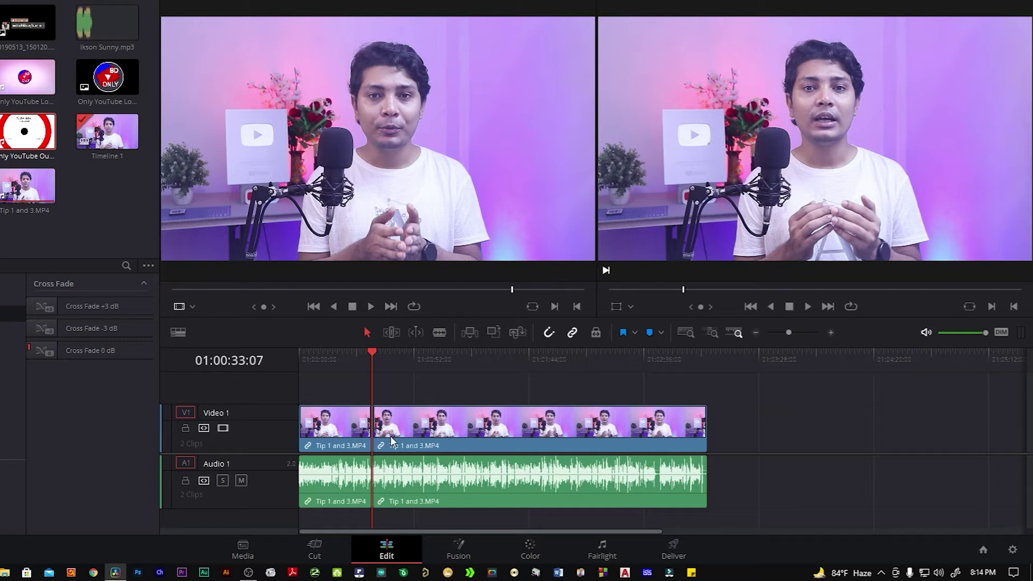
key("ctrl+z")
key("ctrl+z")
key("ctrl+z")
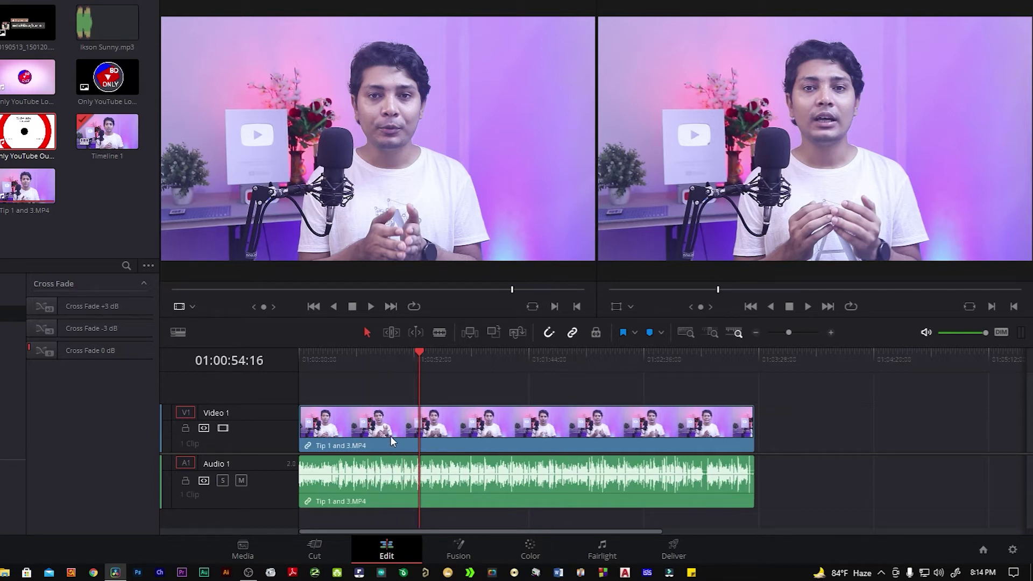
key("Home")
key("space")
left_click_drag(789, 334, 795, 334)
key("b")
left_click_drag(399, 533, 429, 534)
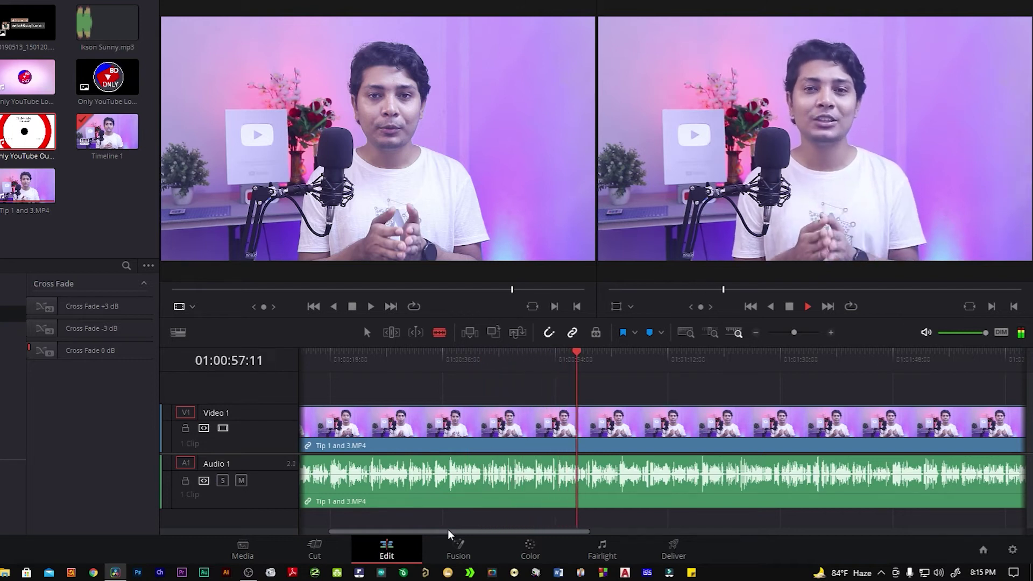
- Try a split at 01:01:17:01, undo it, zoom back out and resume playback
key("space")
key("ctrl+equal")
key("ctrl+equal")
key("ctrl+equal")
left_click(655, 445)
key("space")
key("ctrl+minus")
key("ctrl+minus")
key("ctrl+z")
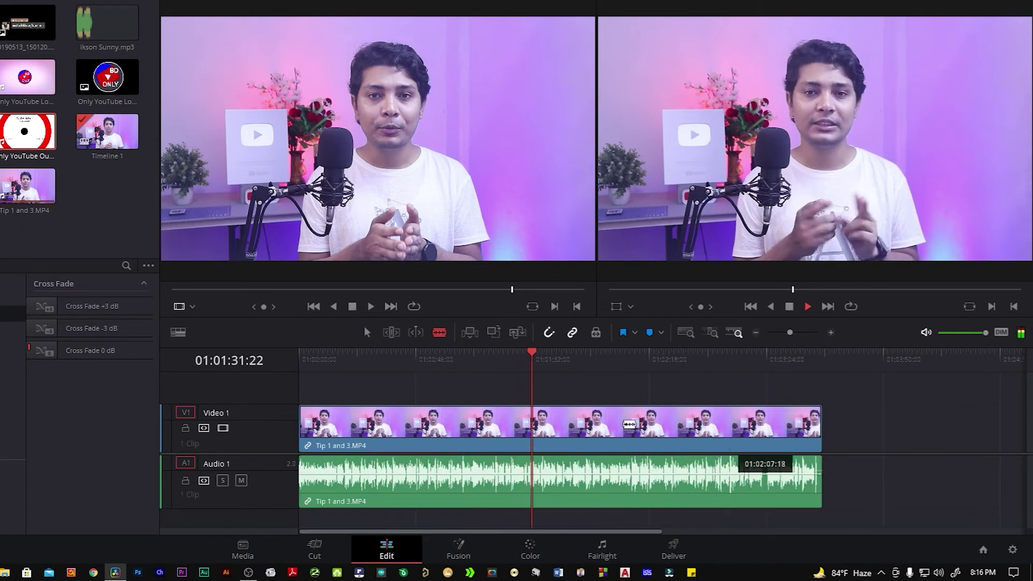
- Trim the clip's tail at 01:03:02:05, return to the timeline start, and nudge the clip later
key("space")
key("a")
key("ctrl+shift+bracketright")
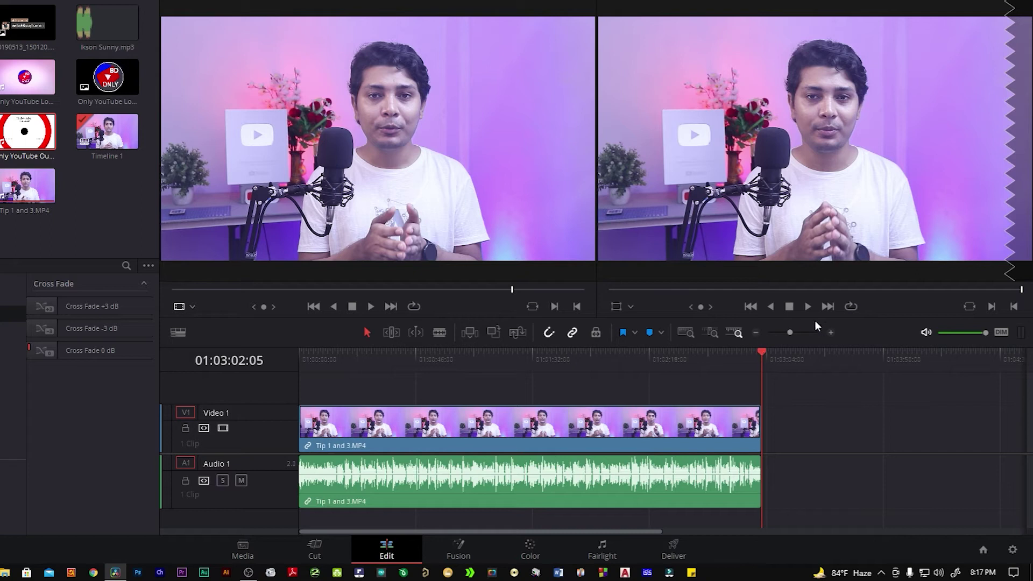
left_click_drag(792, 334, 785, 331)
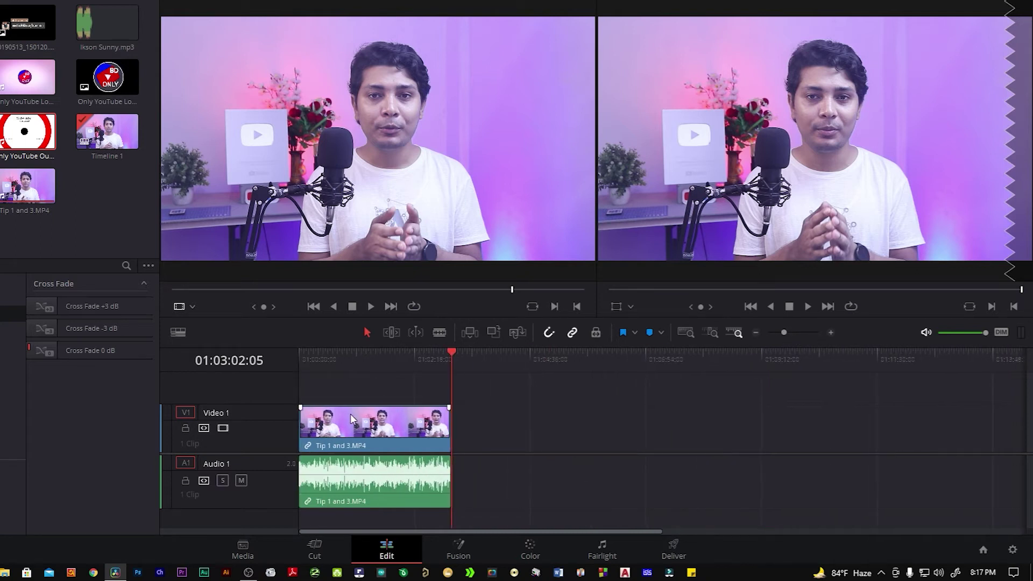
left_click_drag(451, 351, 280, 376)
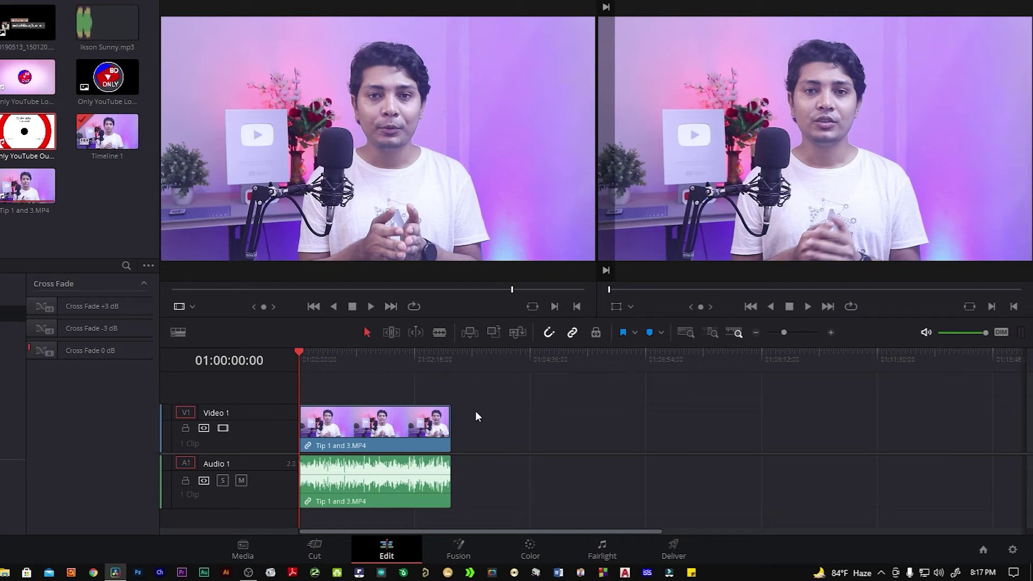
left_click(404, 428)
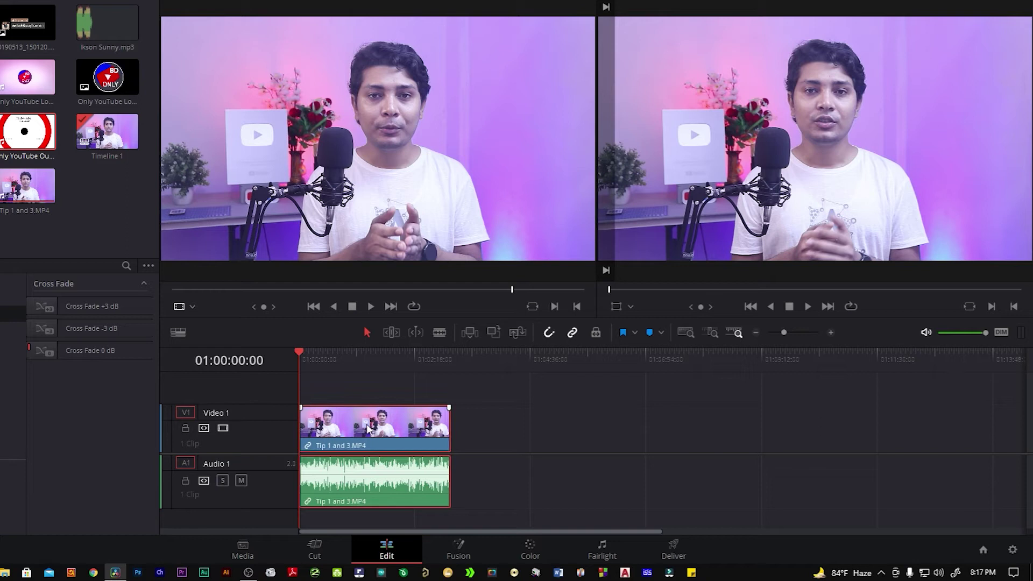
mouse_move(369, 429)
left_mouse_down()
mouse_move(386, 429)
mouse_move(366, 429)
left_mouse_up()
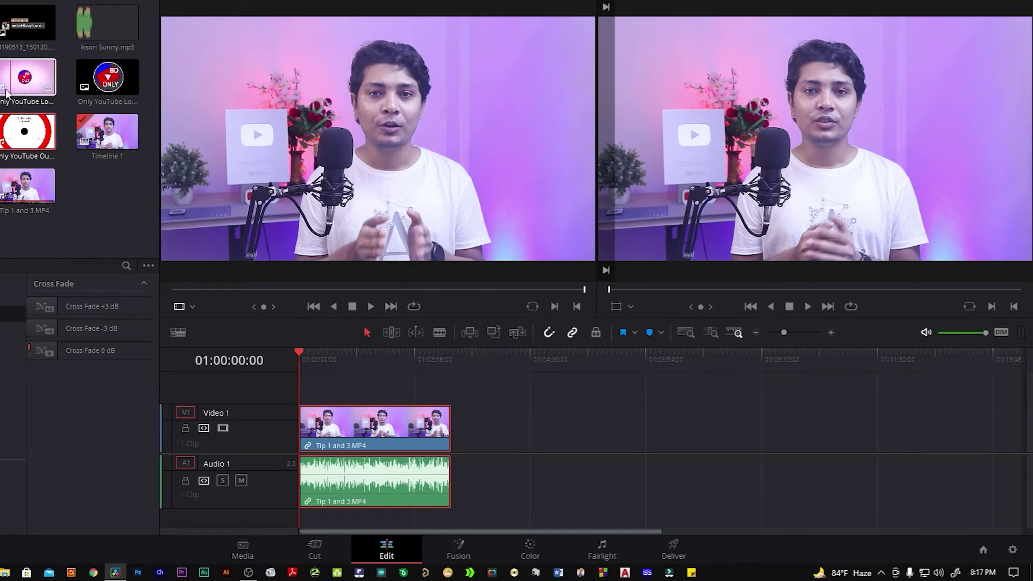
- Preview the BD ONLY intro, push the talking-head clip later, and place the intro at the start
left_click_drag(27, 81, 317, 151)
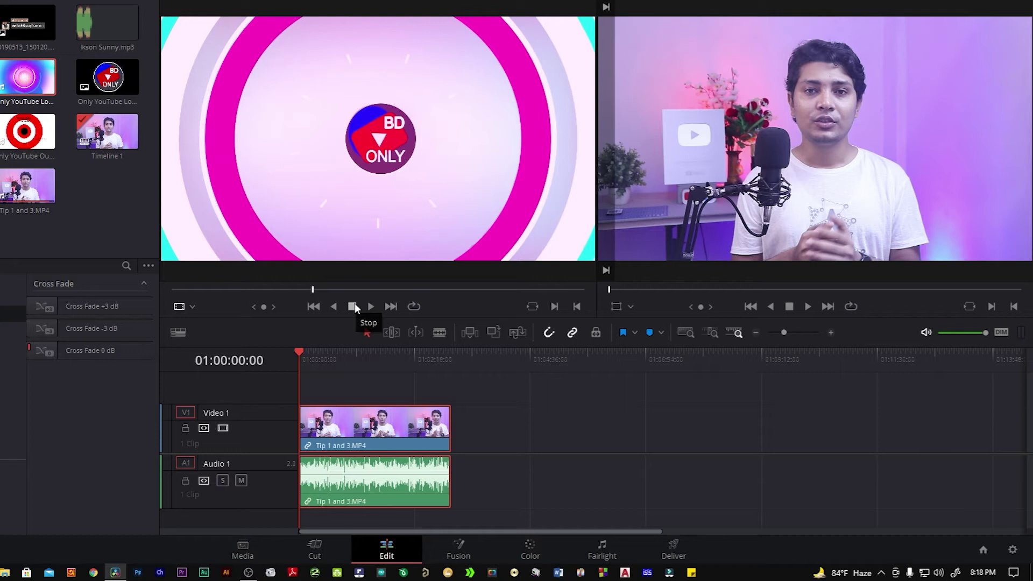
mouse_move(353, 185)
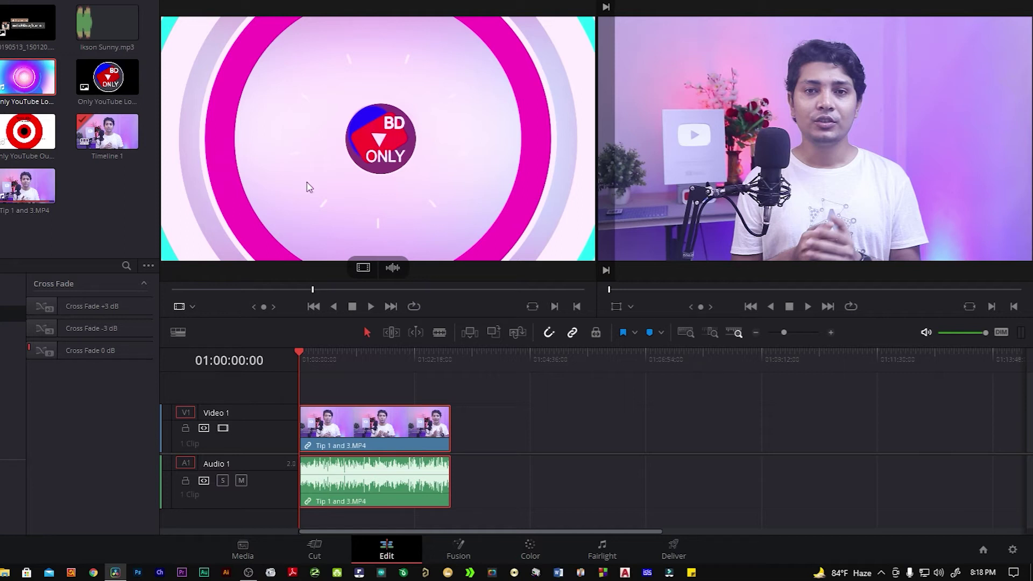
left_click_drag(368, 430, 539, 430)
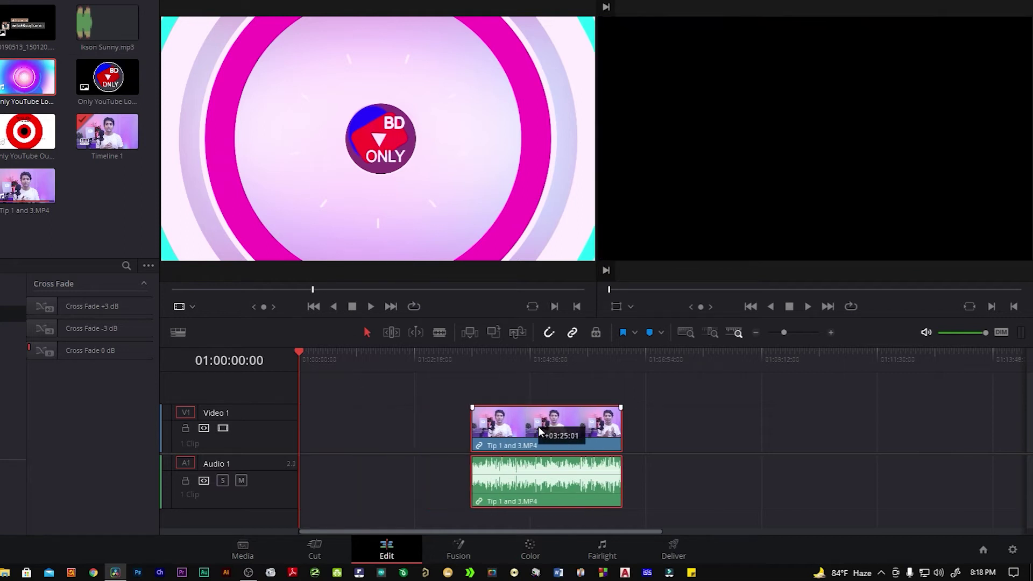
left_click_drag(325, 118, 301, 450)
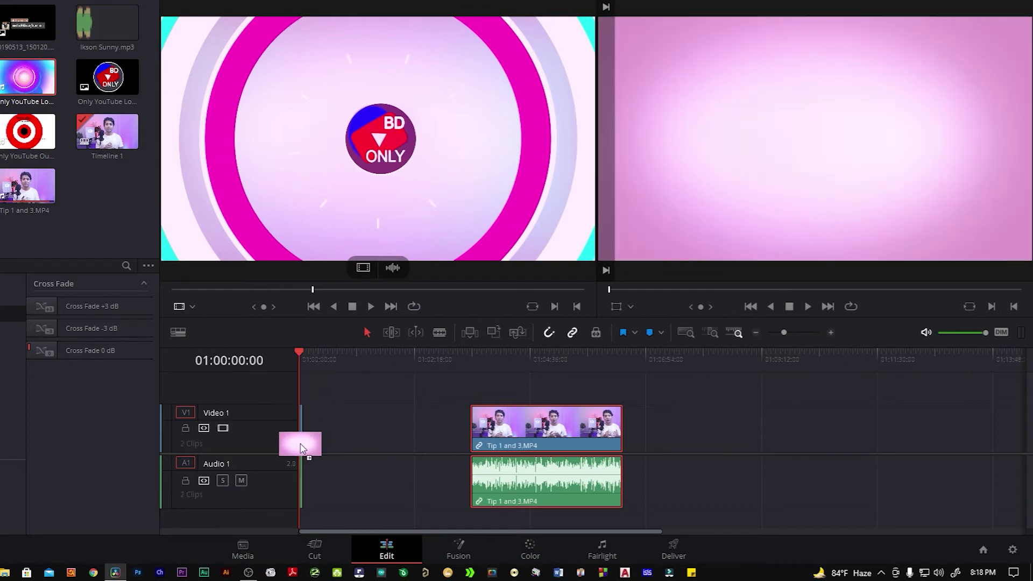
- Ripple Delete the empty gap before the clip on Video 1, then play the timeline
left_click(367, 430)
right_click(355, 420)
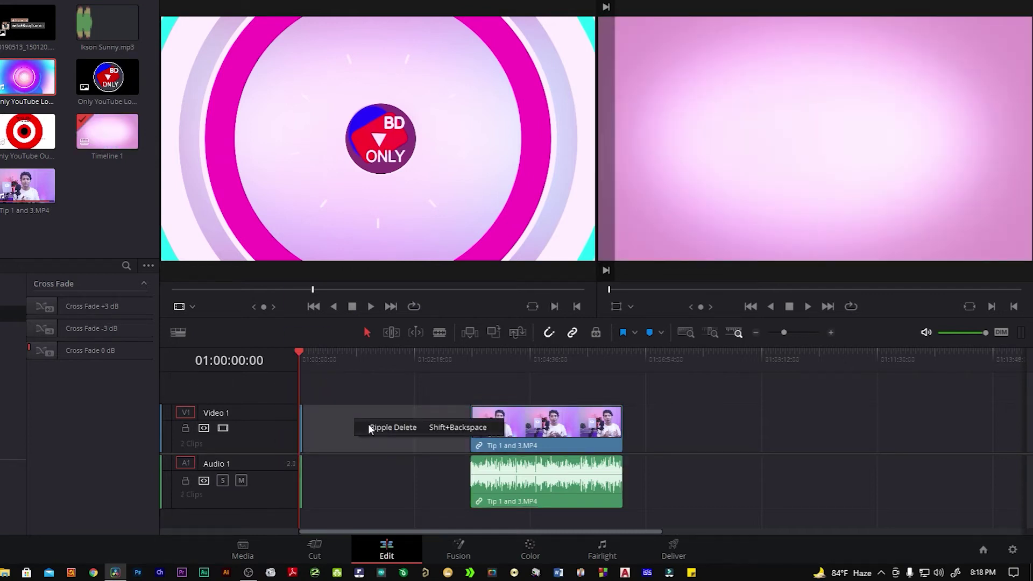
left_click(348, 481)
left_click(370, 413)
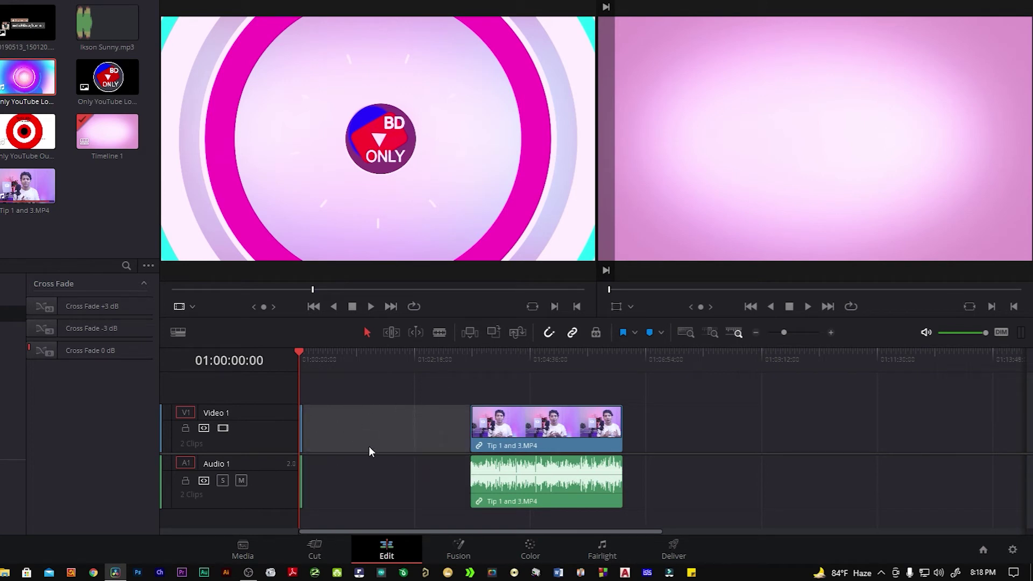
right_click(371, 420)
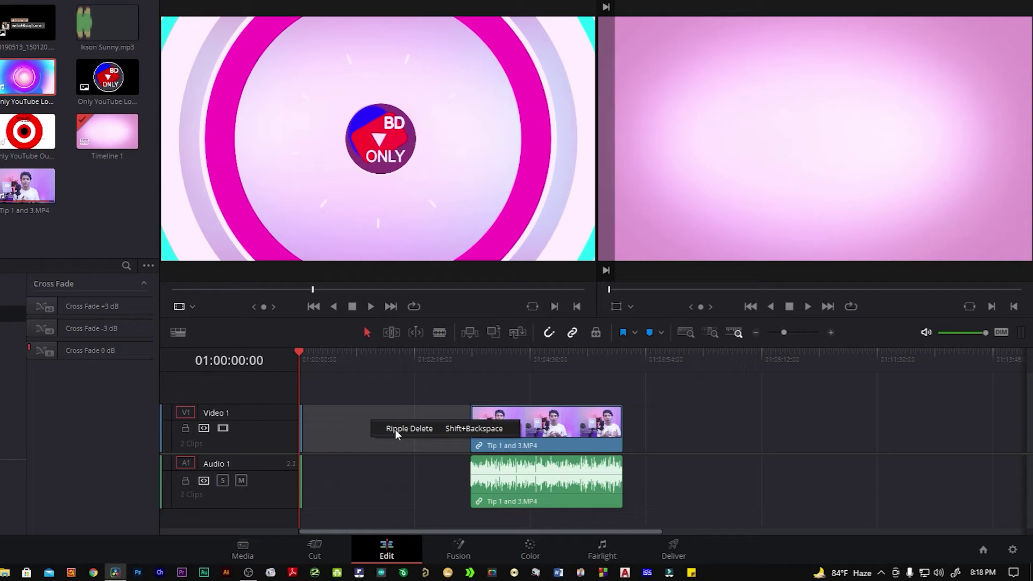
left_click(395, 430)
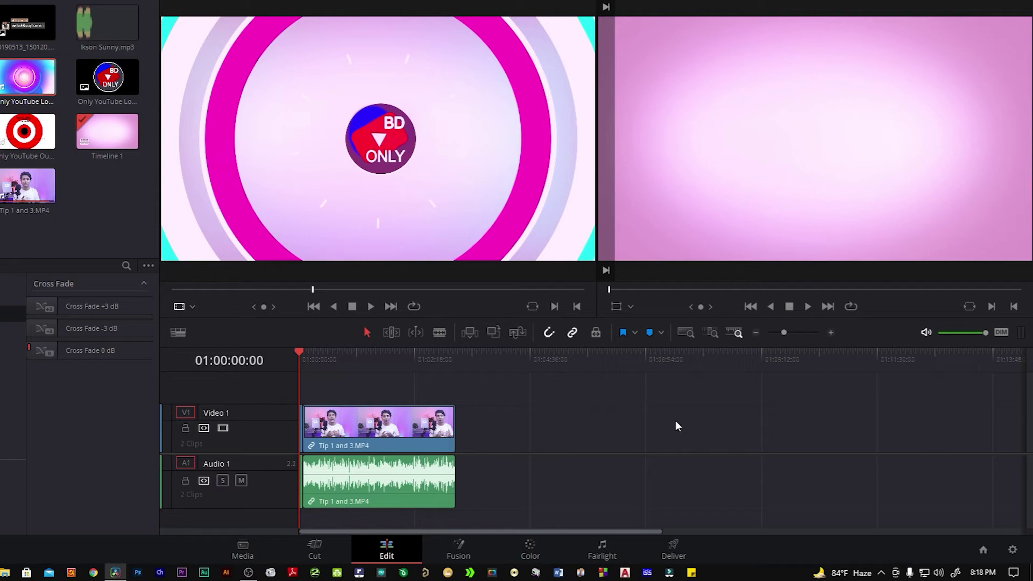
key("space")
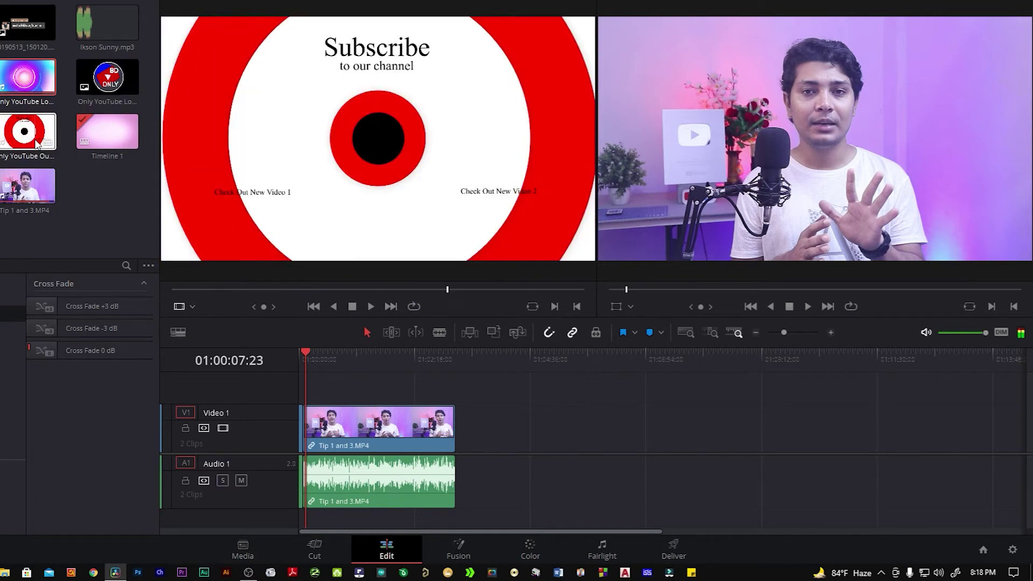
- Drop the Subscribe clip after Tip 1 and 3.MP4, then park on a presenter frame near the start
mouse_move(26, 133)
left_mouse_down()
mouse_move(584, 470)
mouse_move(477, 473)
left_mouse_up()
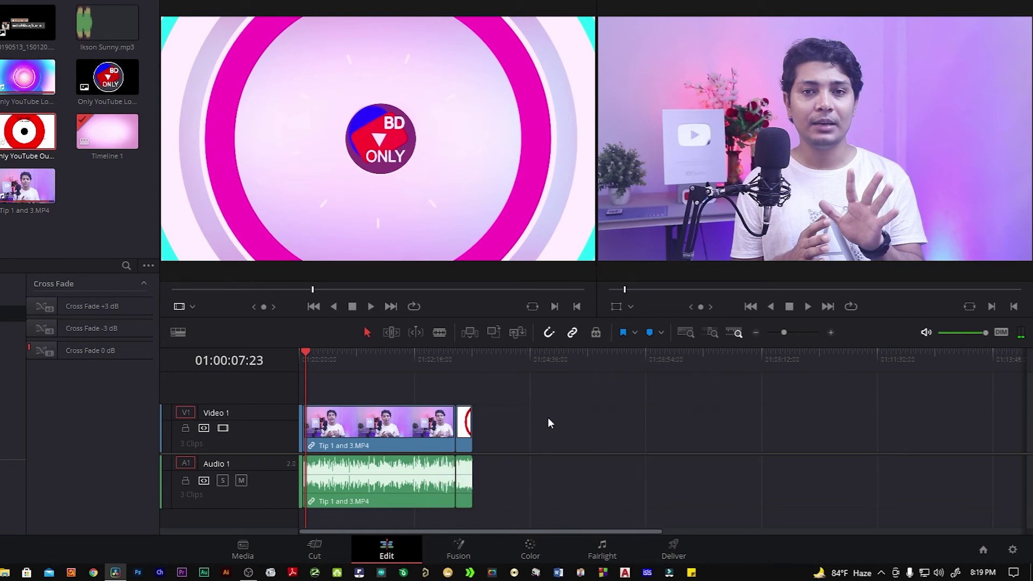
left_click_drag(561, 403, 249, 490)
left_click_drag(307, 351, 289, 357)
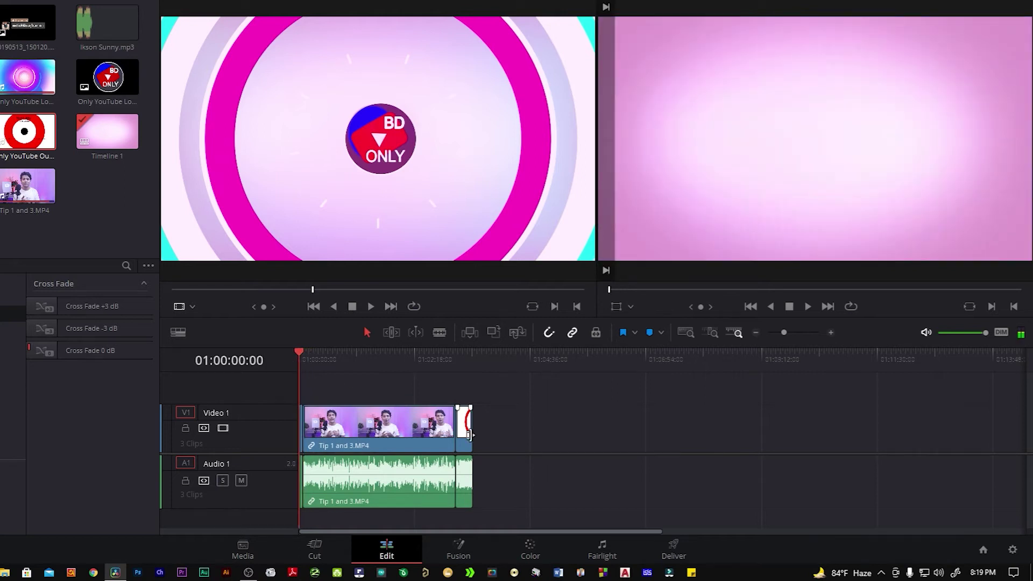
left_click_drag(295, 353, 302, 354)
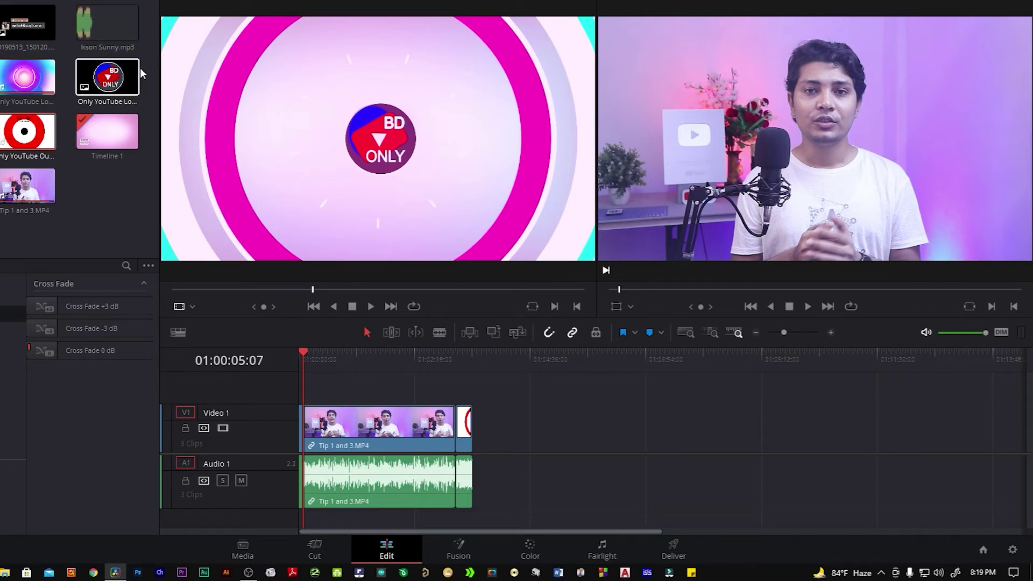
- Put Only YouTube Logo.png on a new V2 track and stretch it across the whole Tip 1 and 3 clip
double_click(107, 77)
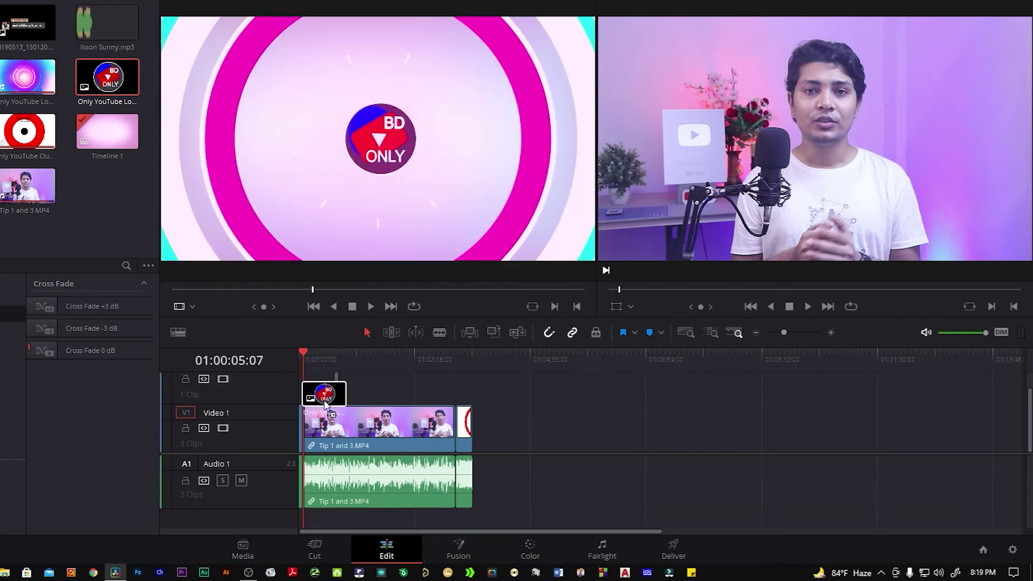
left_click_drag(96, 80, 325, 388)
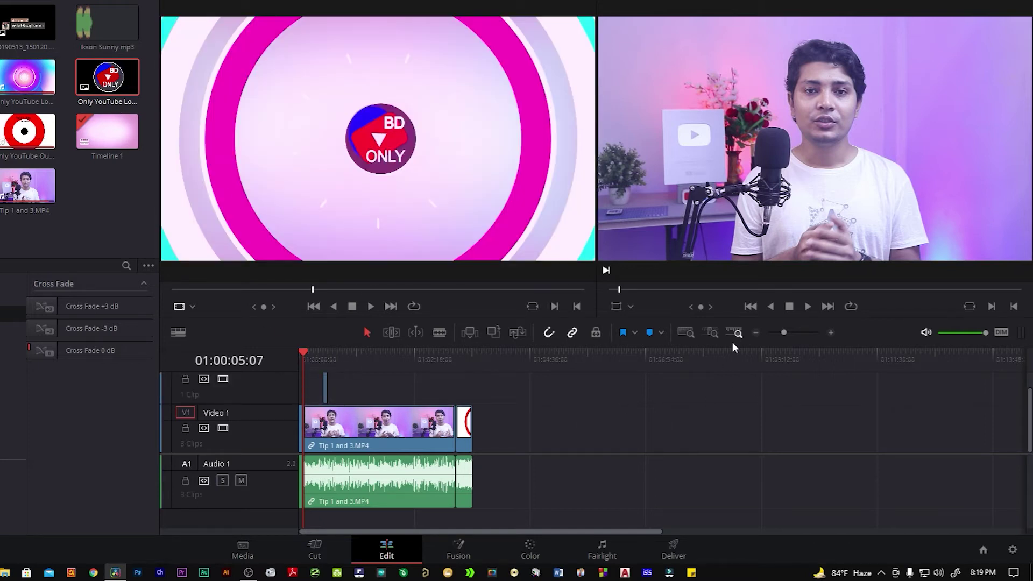
left_click_drag(783, 332, 793, 333)
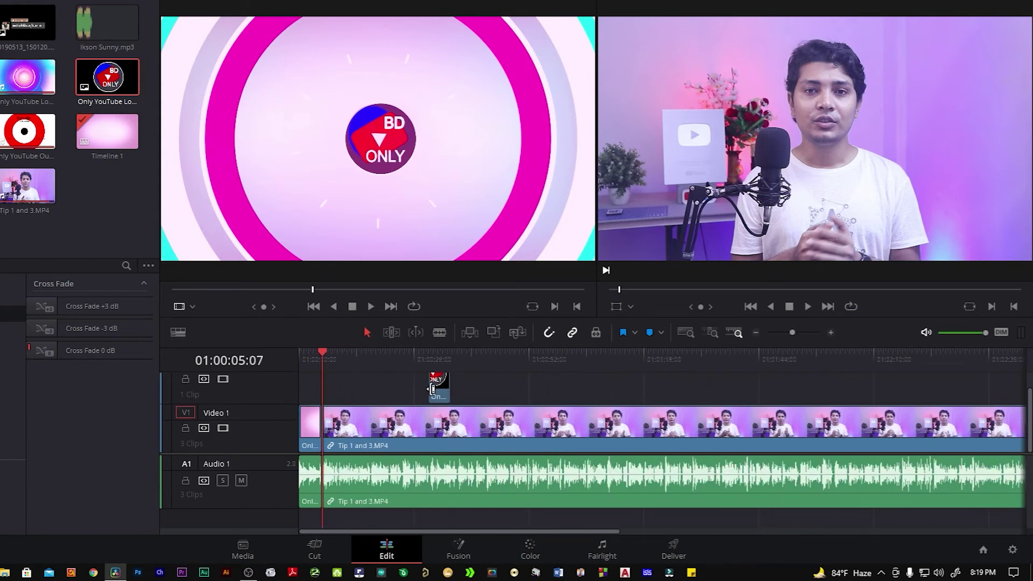
left_click_drag(432, 389, 324, 390)
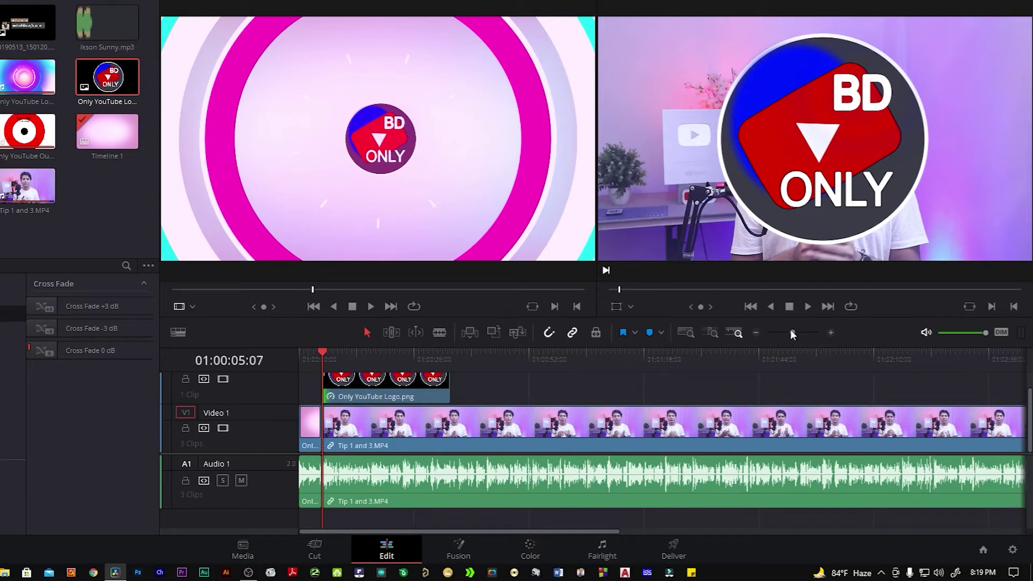
left_click_drag(790, 332, 785, 332)
left_click_drag(330, 390, 474, 403)
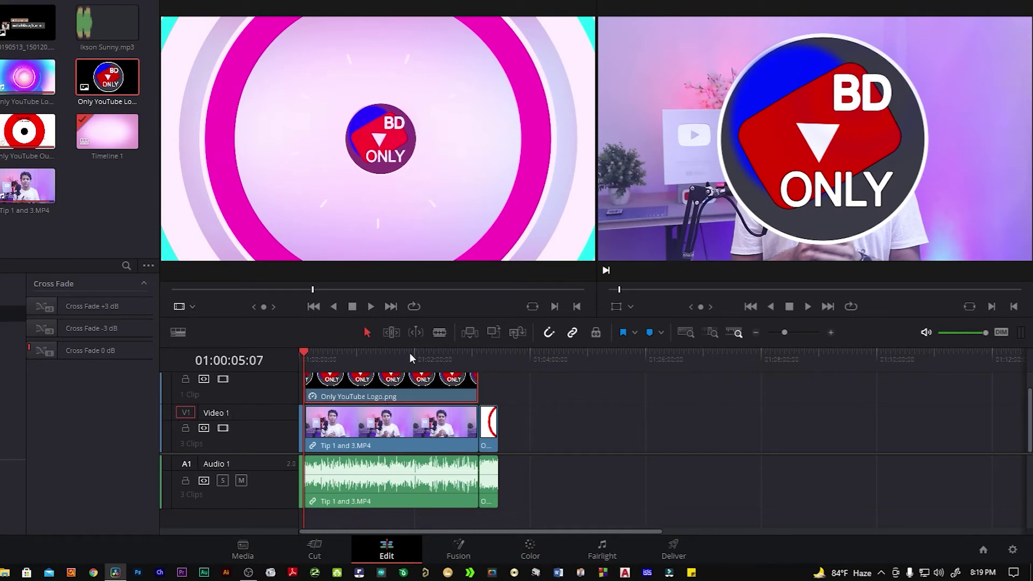
left_click_drag(304, 353, 341, 355)
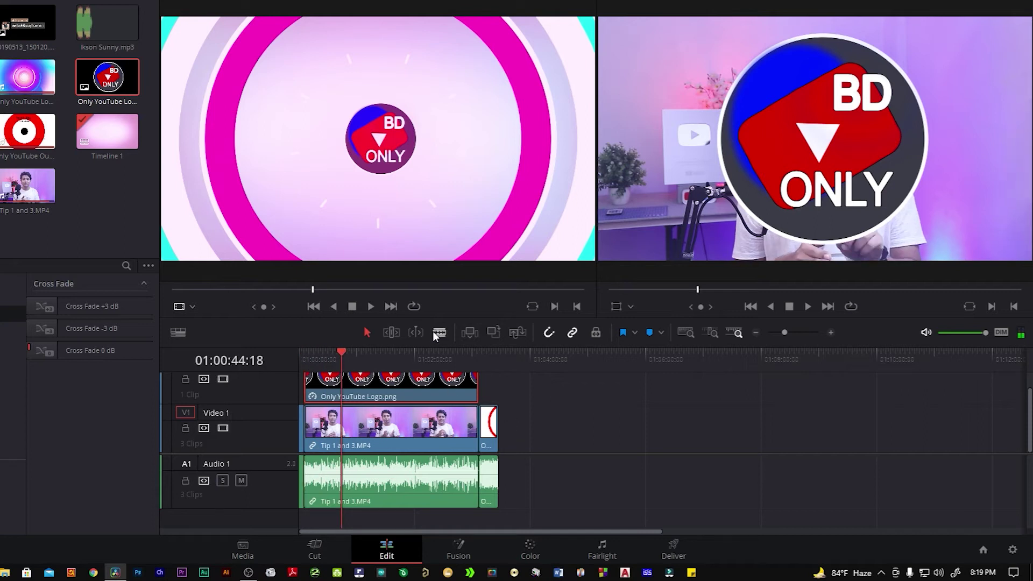
left_click(327, 353)
left_click_drag(328, 353, 350, 363)
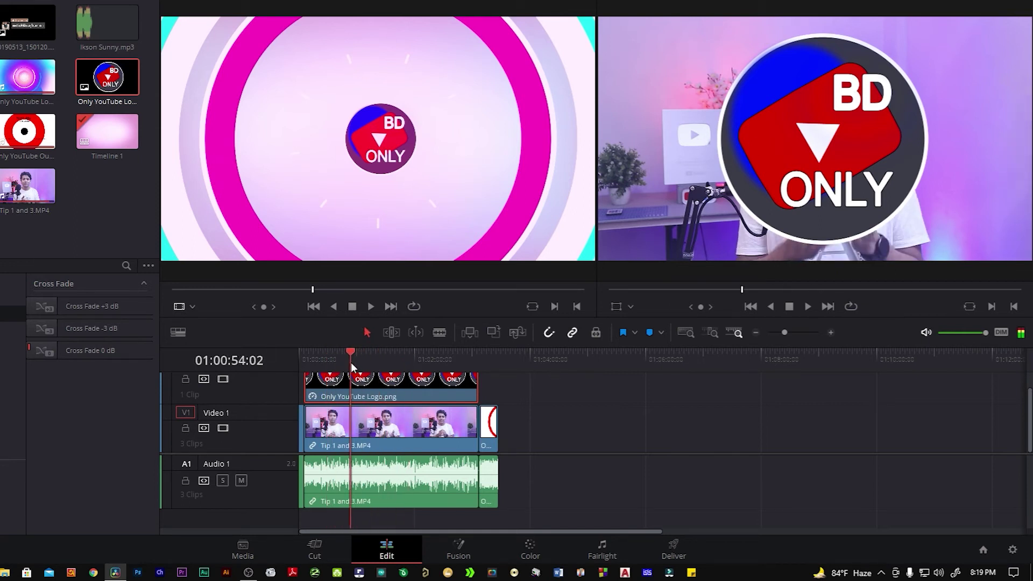
- Use the Transform overlay to scale the BD ONLY logo down into the top-left corner, then deselect it
left_click(615, 307)
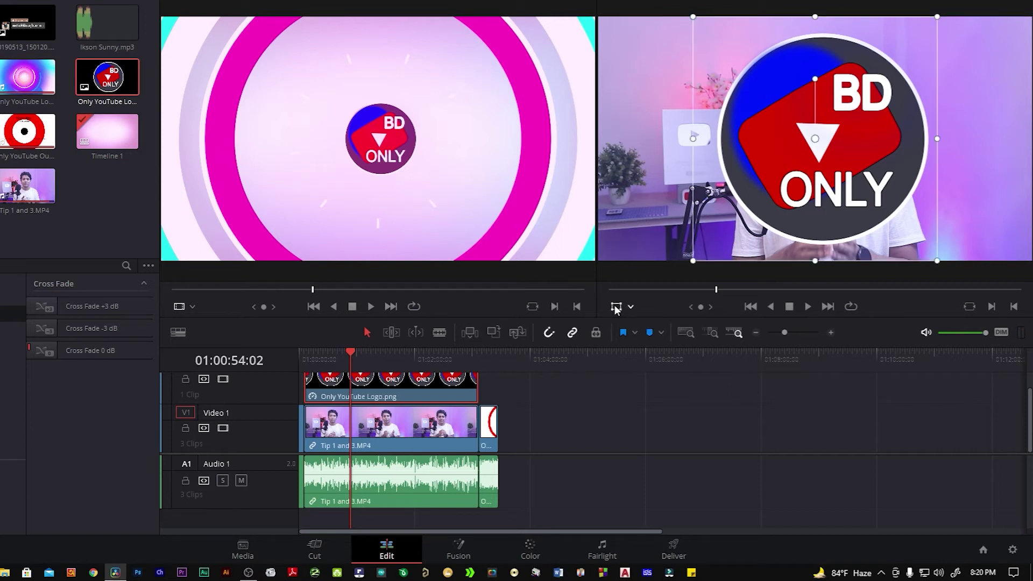
mouse_move(692, 17)
left_mouse_down()
mouse_move(734, 96)
mouse_move(804, 153)
mouse_move(607, 36)
left_mouse_up()
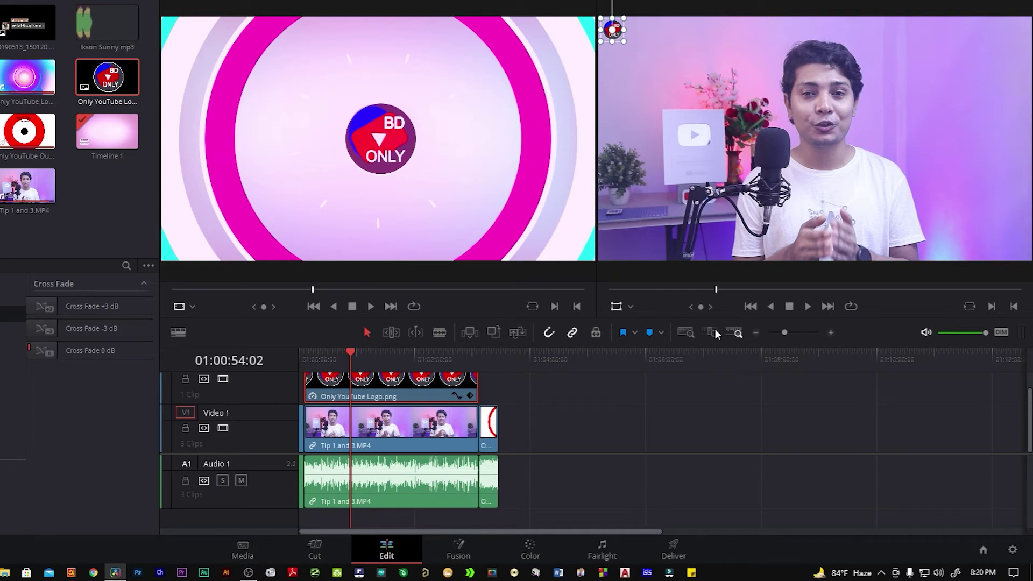
left_click(617, 307)
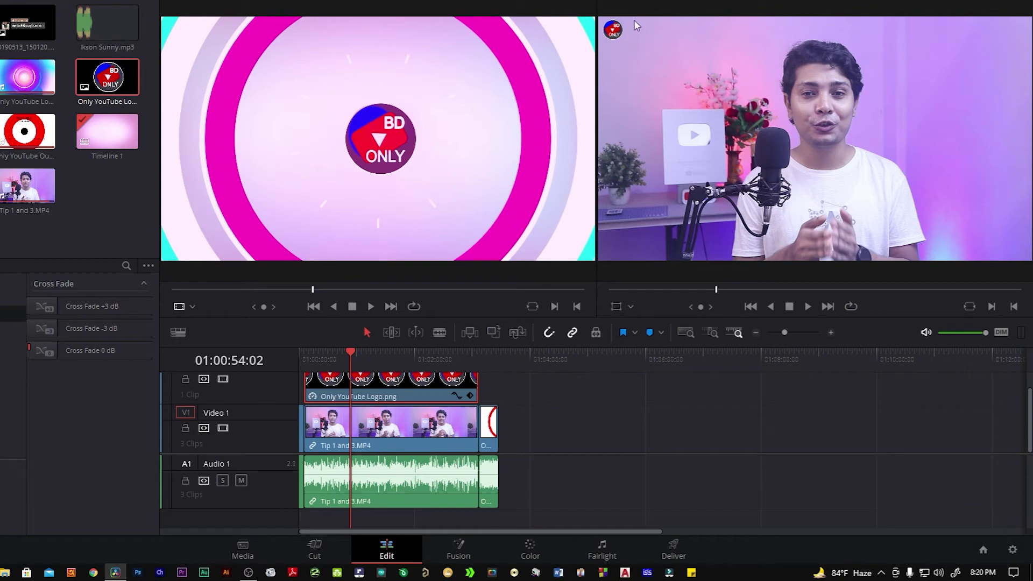
left_click(568, 427)
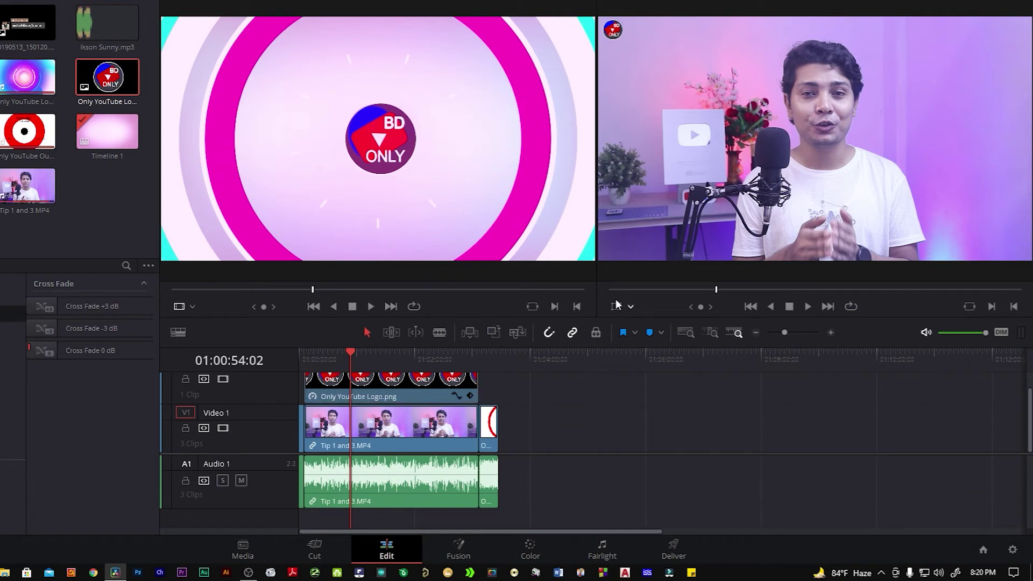
- Resize the timeline and viewer panels, and park the playhead at 01:00:17:09
left_click_drag(493, 347, 503, 186)
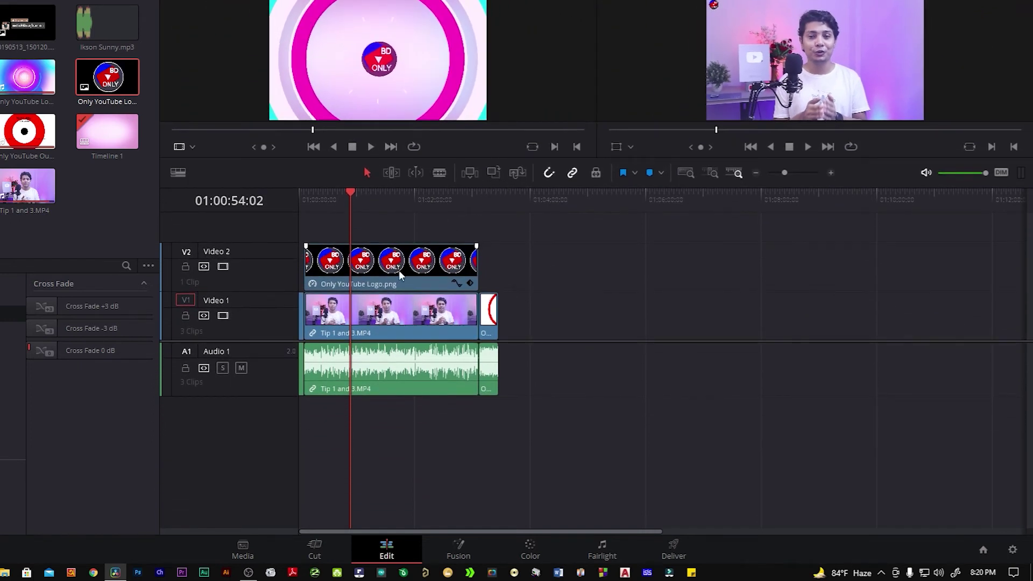
left_click_drag(253, 341, 254, 461)
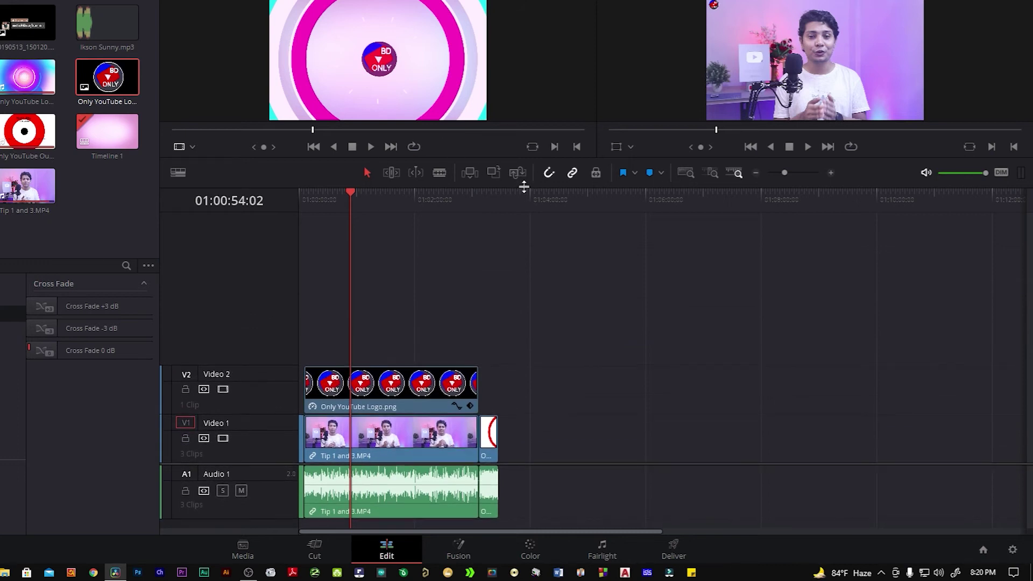
left_click_drag(524, 186, 500, 275)
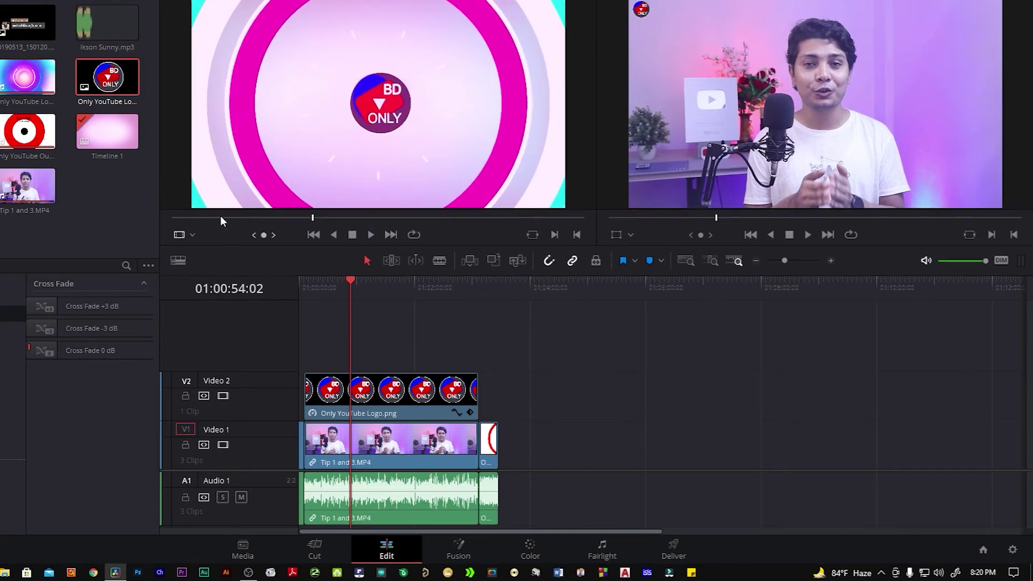
left_click(70, 153)
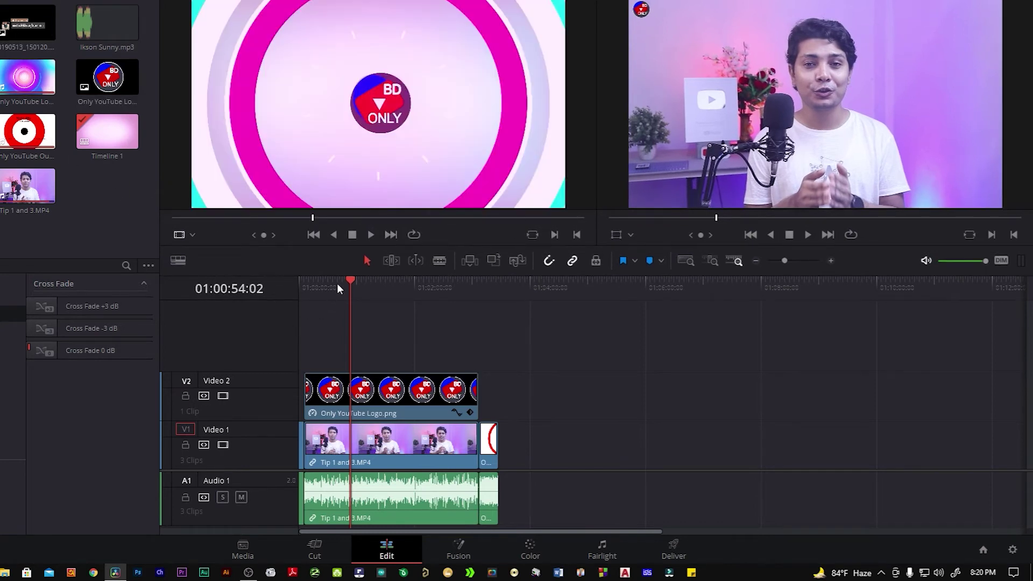
left_click_drag(349, 283, 316, 295)
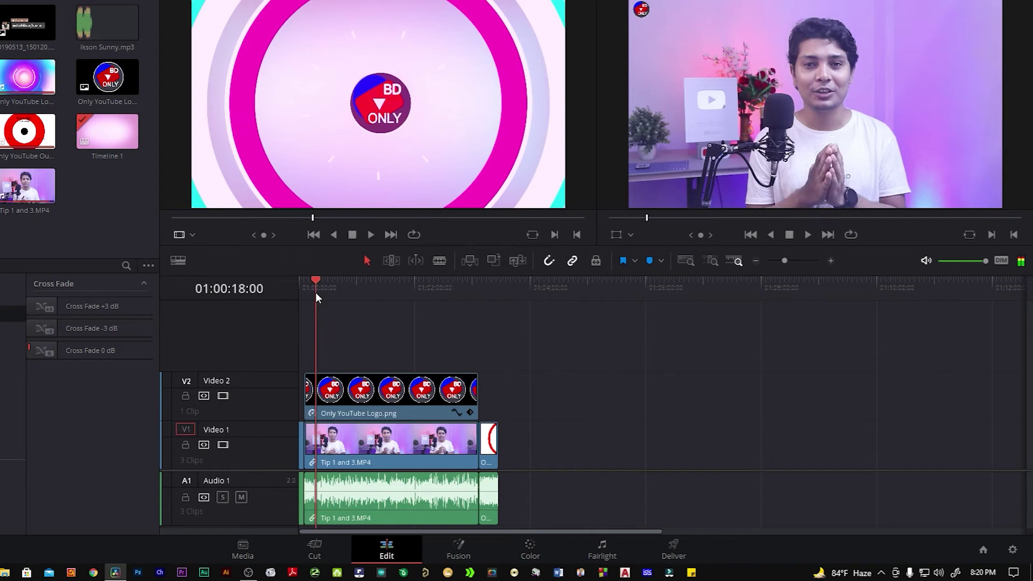
- Add the Instagram title on Video 3, shrunk to a small box in the lower-left corner
left_click(19, 22)
mouse_move(19, 21)
left_mouse_down()
mouse_move(333, 348)
mouse_move(320, 354)
left_mouse_up()
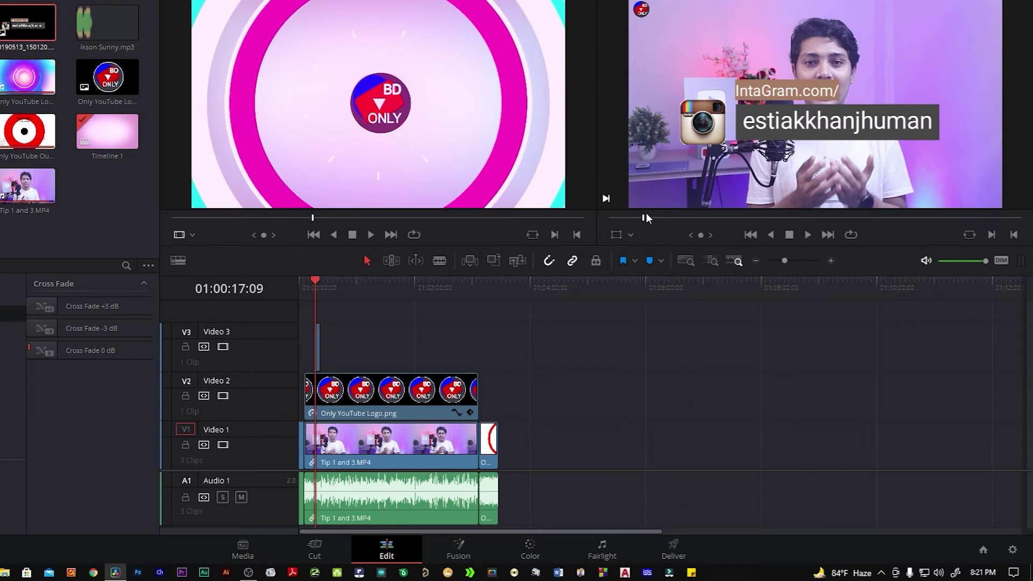
left_click(616, 235)
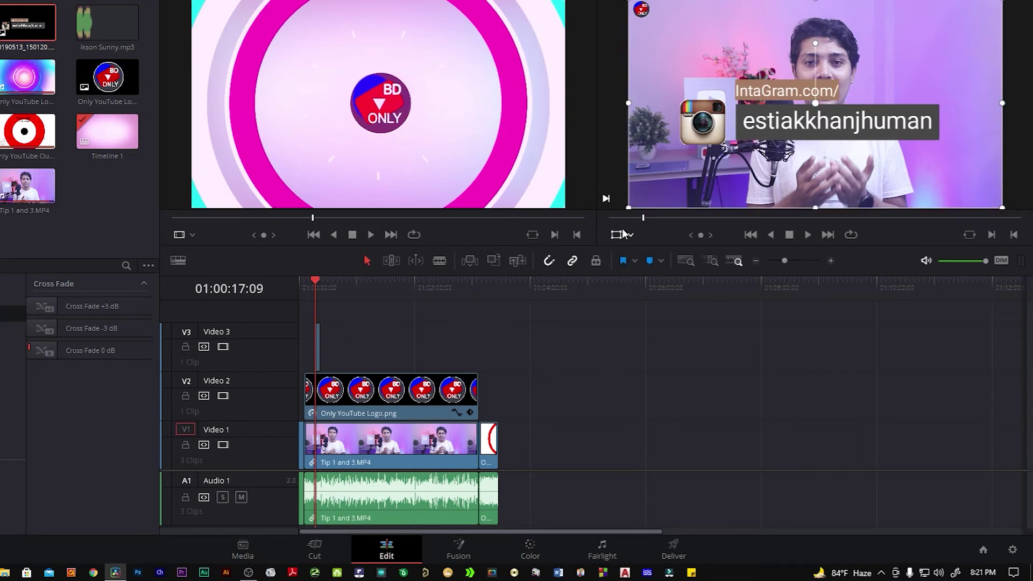
left_click_drag(632, 208, 758, 134)
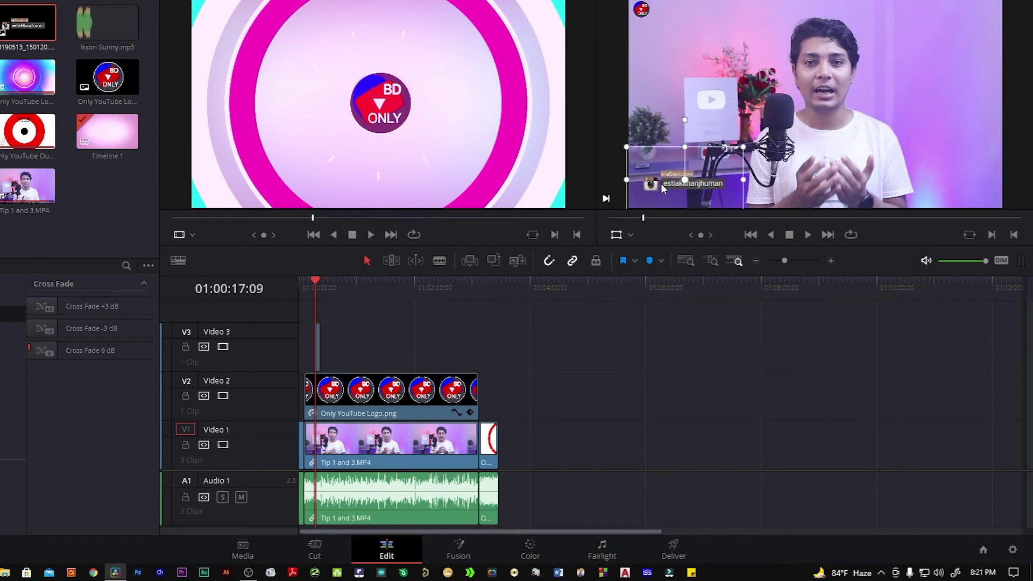
left_click_drag(791, 111, 657, 199)
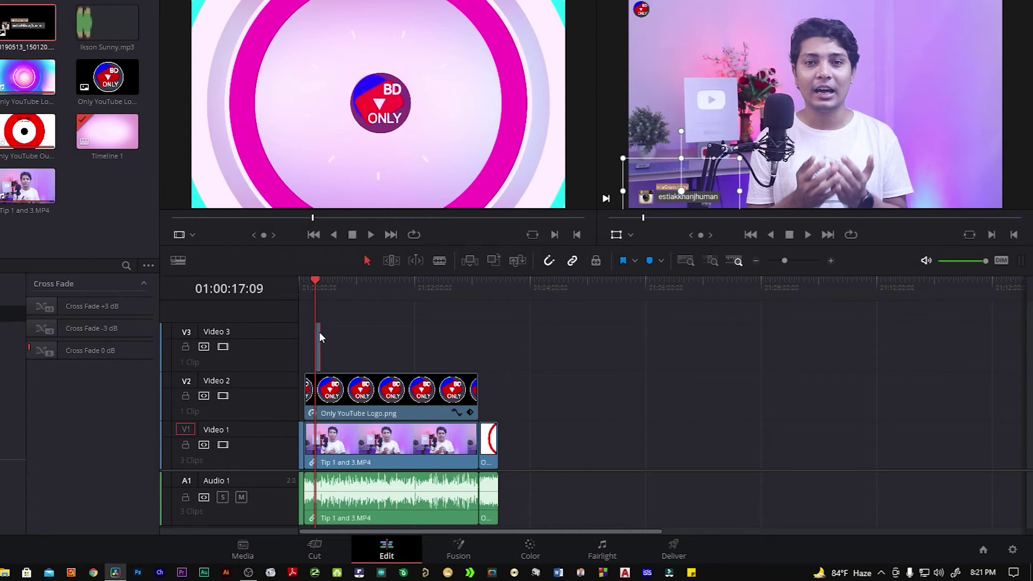
mouse_move(320, 285)
left_mouse_down()
mouse_move(410, 311)
mouse_move(373, 308)
left_mouse_up()
- Lock the Video 2 and Video 1 tracks against edits
left_click(356, 398)
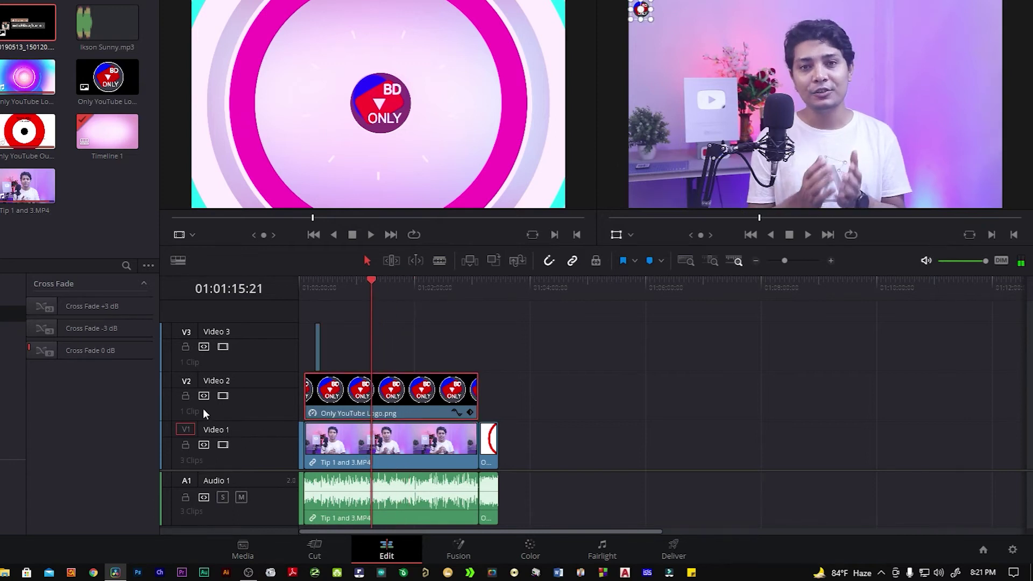
left_click(185, 395)
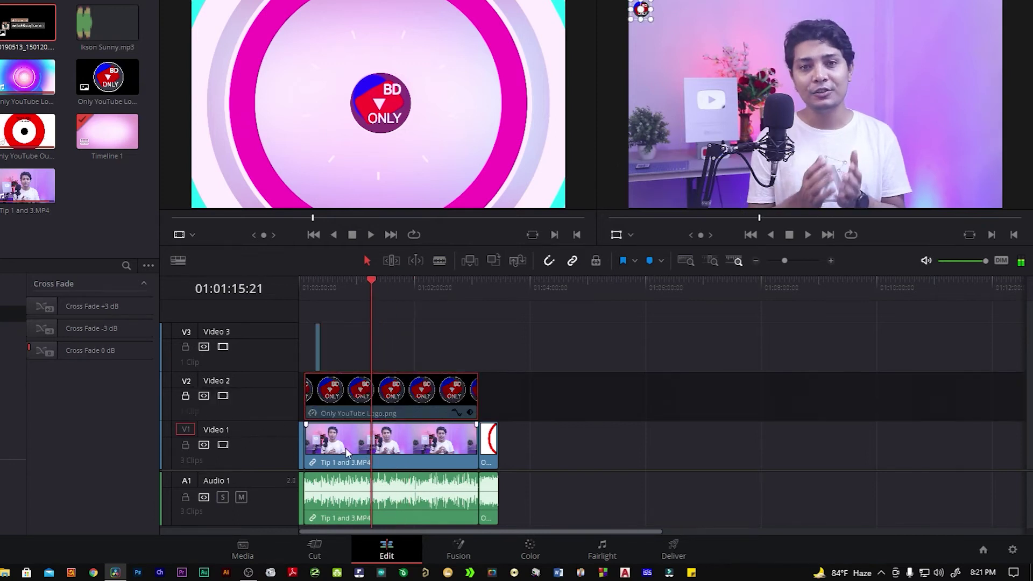
left_click(185, 444)
- Paste another copy of the Instagram overlay on Video 3 further along the talk
left_click(320, 341)
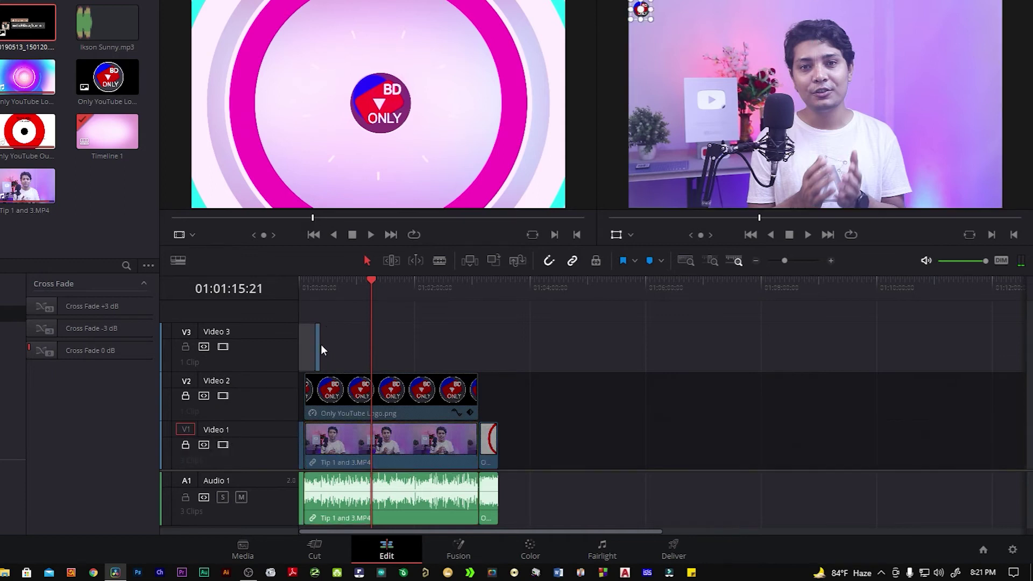
left_click(318, 345)
mouse_move(380, 279)
left_mouse_down()
mouse_move(470, 294)
mouse_move(461, 293)
left_mouse_up()
key("ctrl+v")
key("ctrl+v")
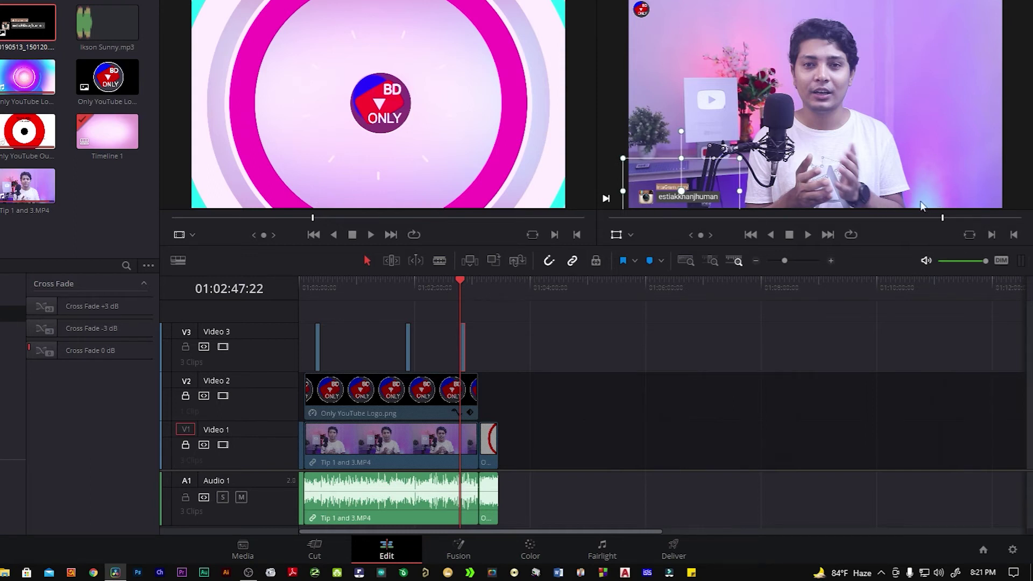
mouse_move(458, 279)
left_mouse_down()
mouse_move(417, 312)
mouse_move(267, 318)
left_mouse_up()
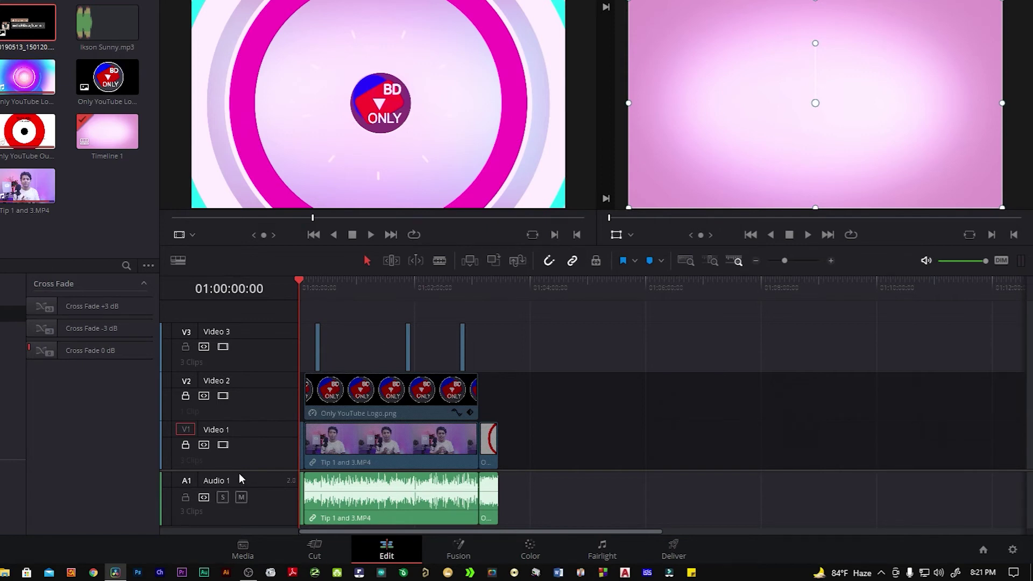
left_click_drag(243, 470, 247, 429)
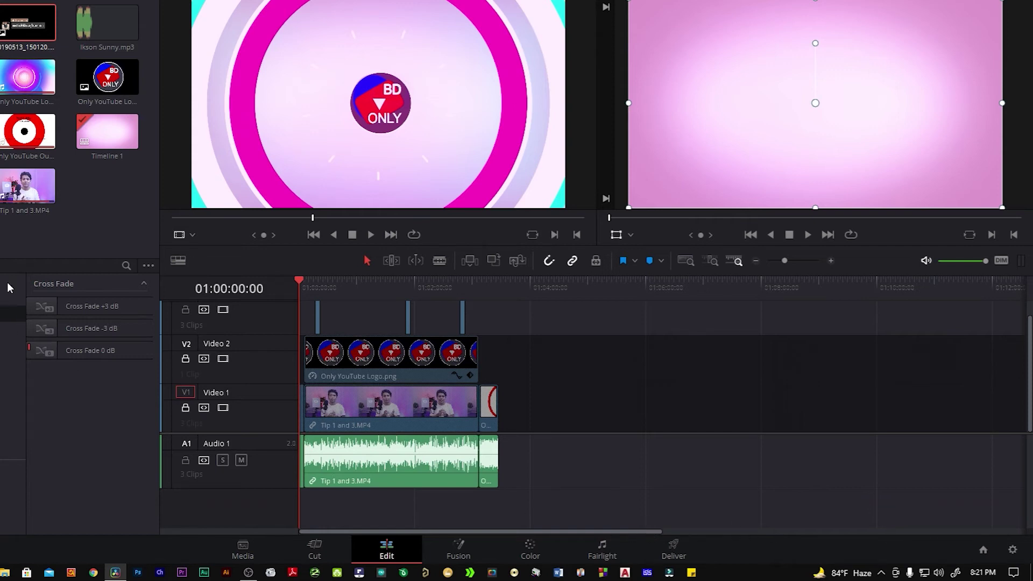
- Add Ikson Sunny.mp3 on a new Audio 2 track and lower it to about -8.33 dB
left_click(87, 20)
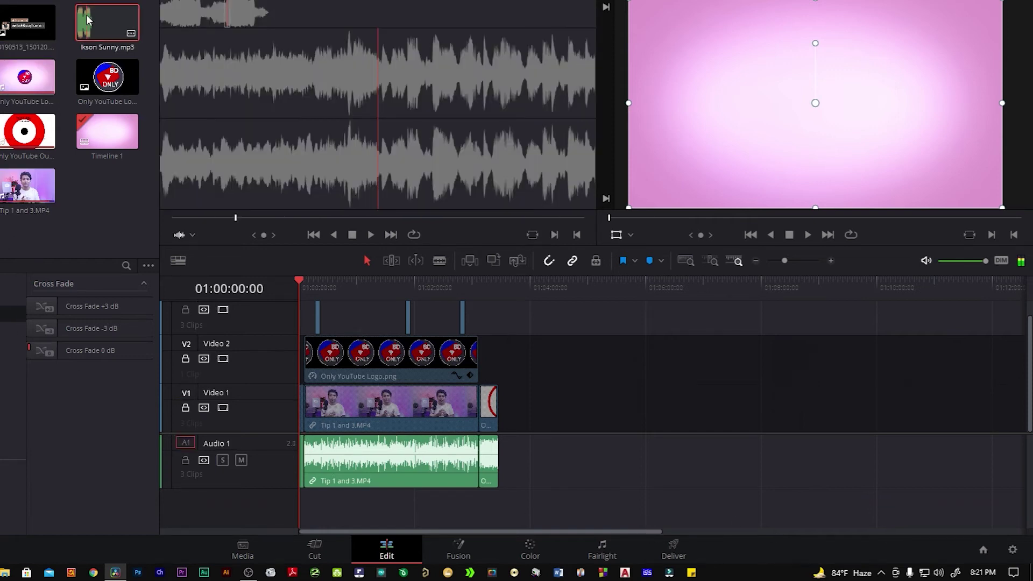
mouse_move(87, 20)
left_mouse_down()
mouse_move(434, 527)
mouse_move(304, 520)
left_mouse_up()
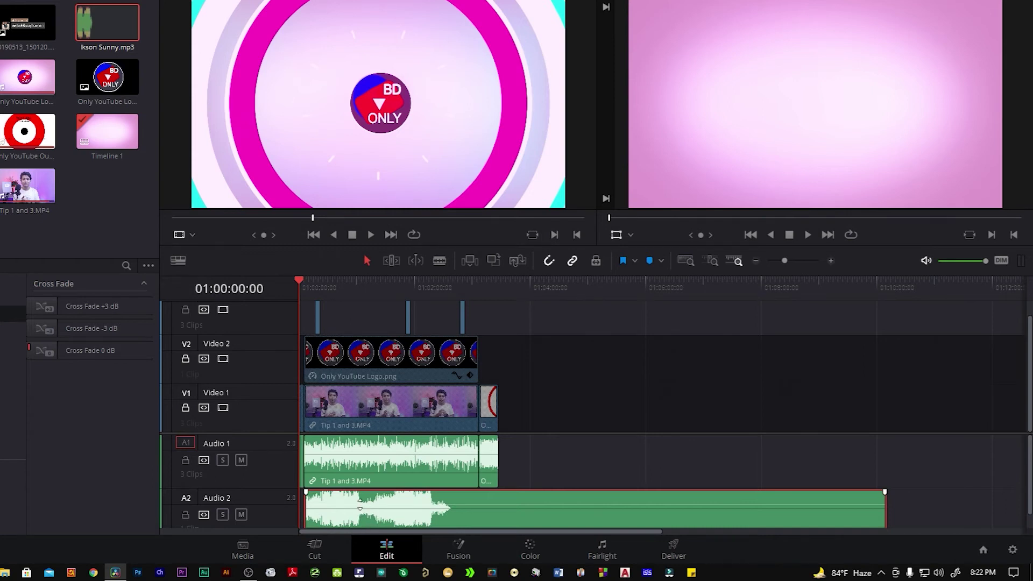
left_click_drag(360, 504, 362, 515)
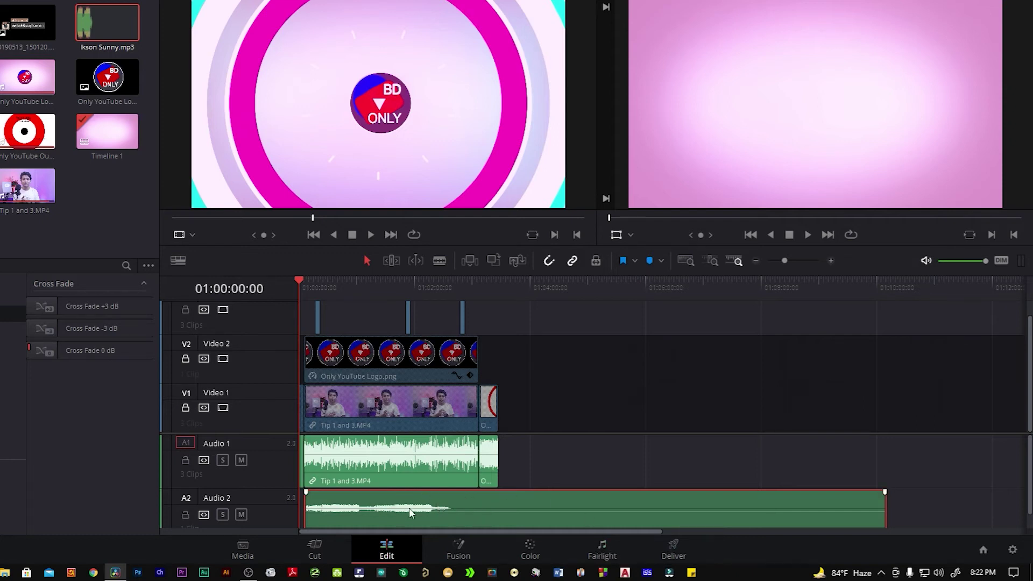
- Blade the music at 01:02:47:22, delete the tail, and return the playhead to the start
key("b")
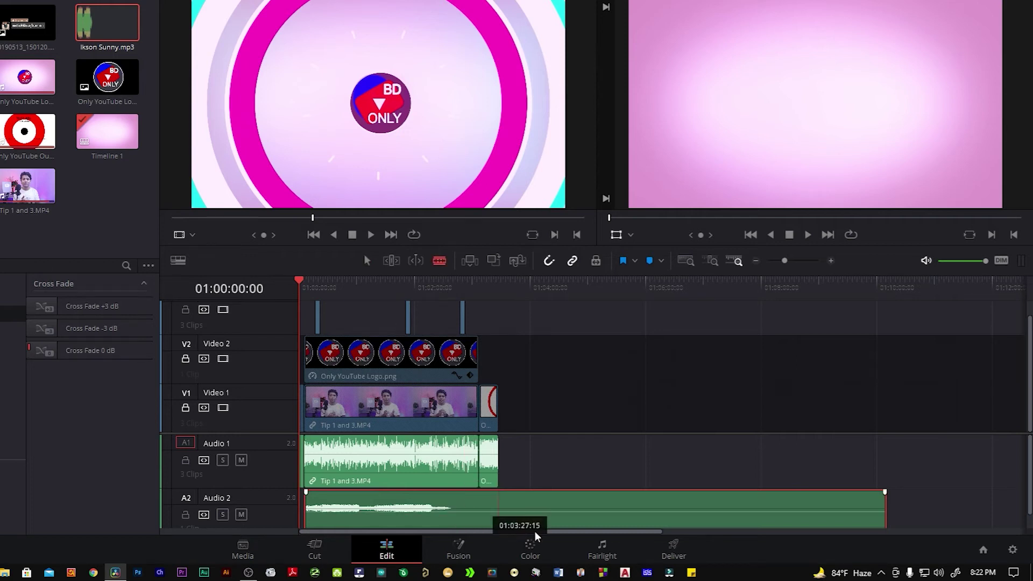
left_click(460, 515)
key("a")
left_click(563, 505)
key("Delete")
left_click(420, 511)
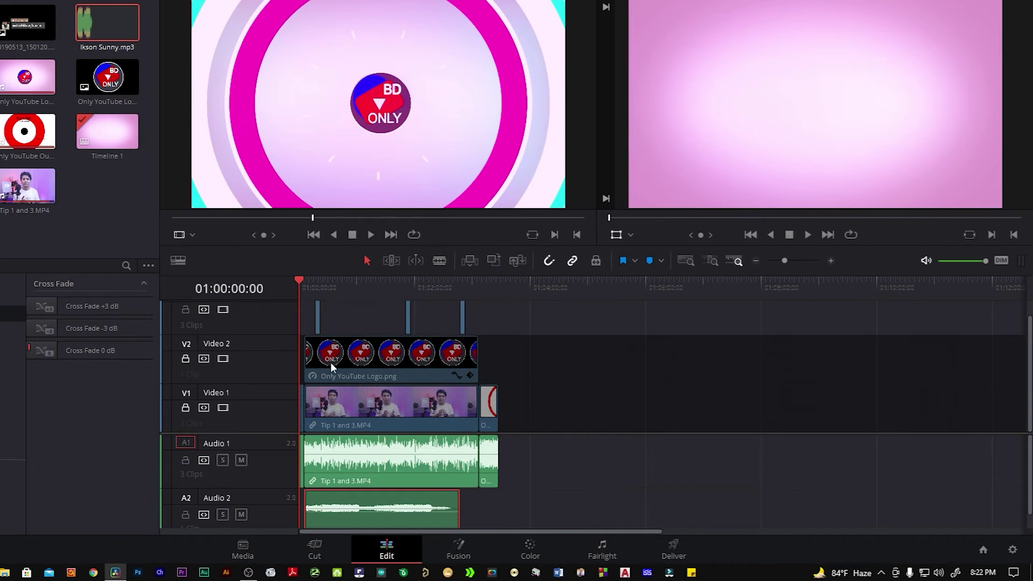
left_click_drag(298, 280, 300, 279)
- Load Tip 1 and 3.MP4 from Video 1 into the Source viewer
double_click(398, 404)
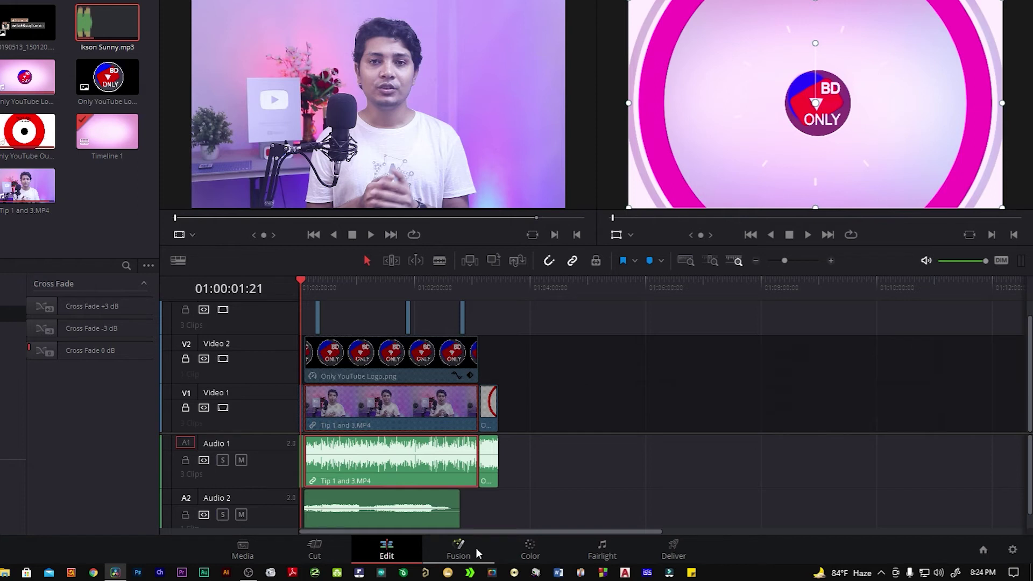
- Switch to the Color page and scrub the viewer from the intro into the talking-head footage
left_click(527, 555)
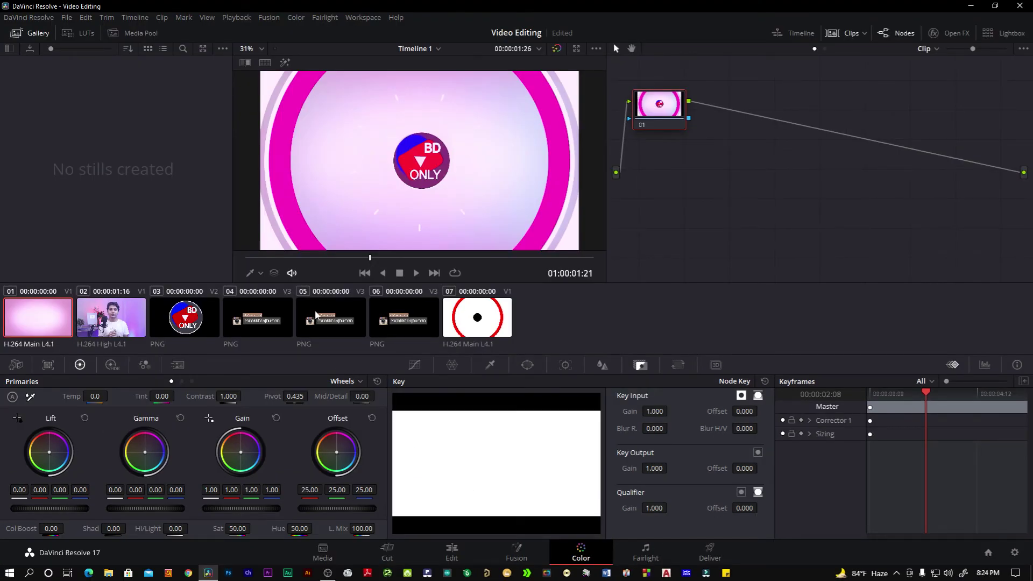
left_click(381, 258)
left_click_drag(381, 260, 597, 259)
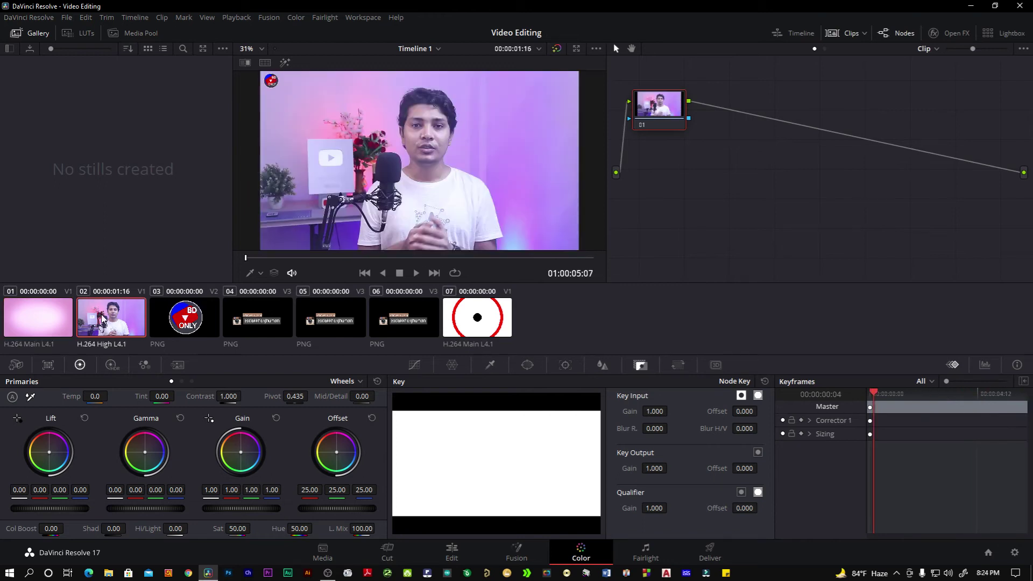
left_click_drag(250, 259, 259, 259)
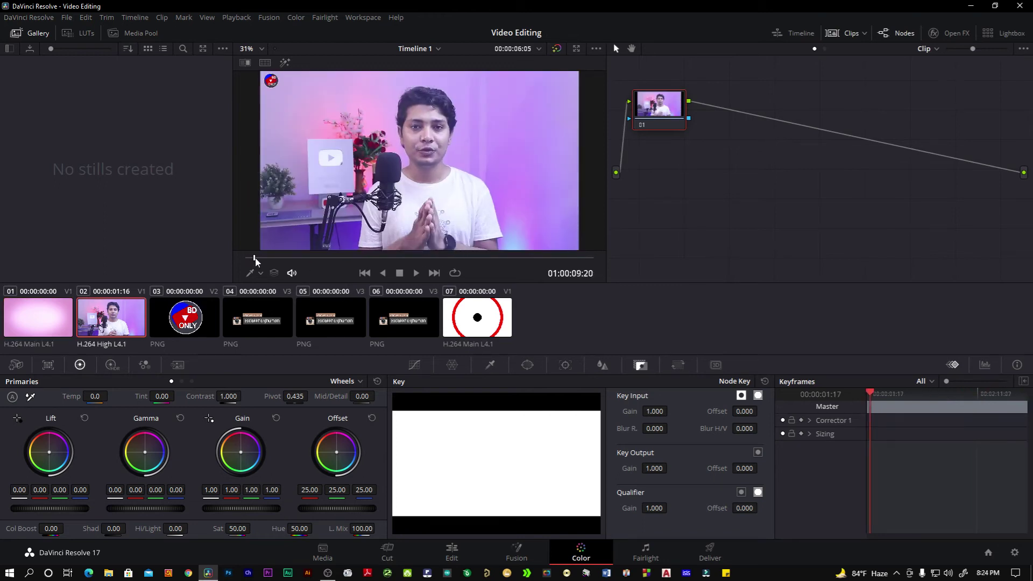
- Review clips 01 through 07 in turn, ending back on talking-head clip 02
left_click(46, 324)
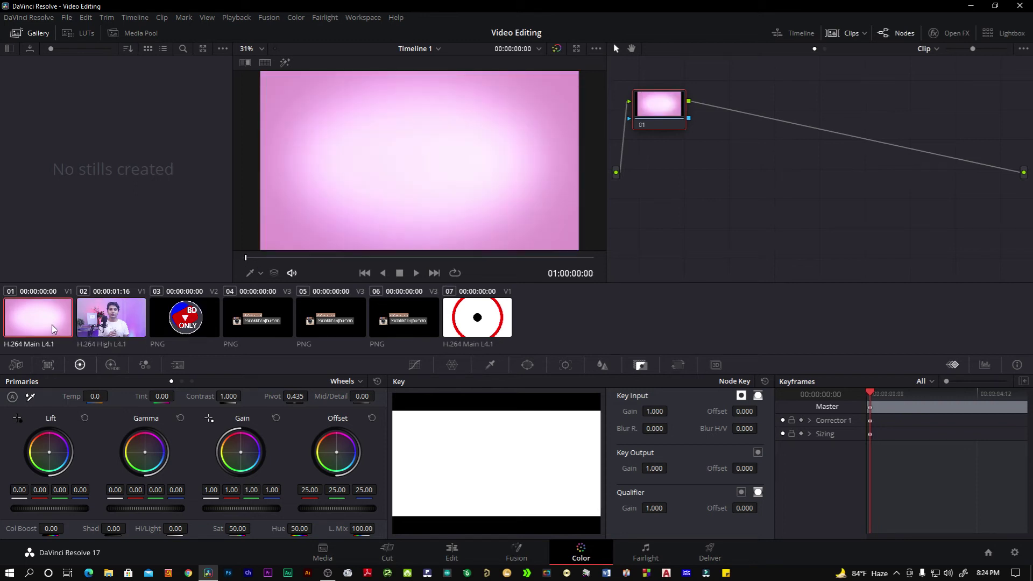
left_click(113, 325)
left_click(187, 324)
left_click(244, 324)
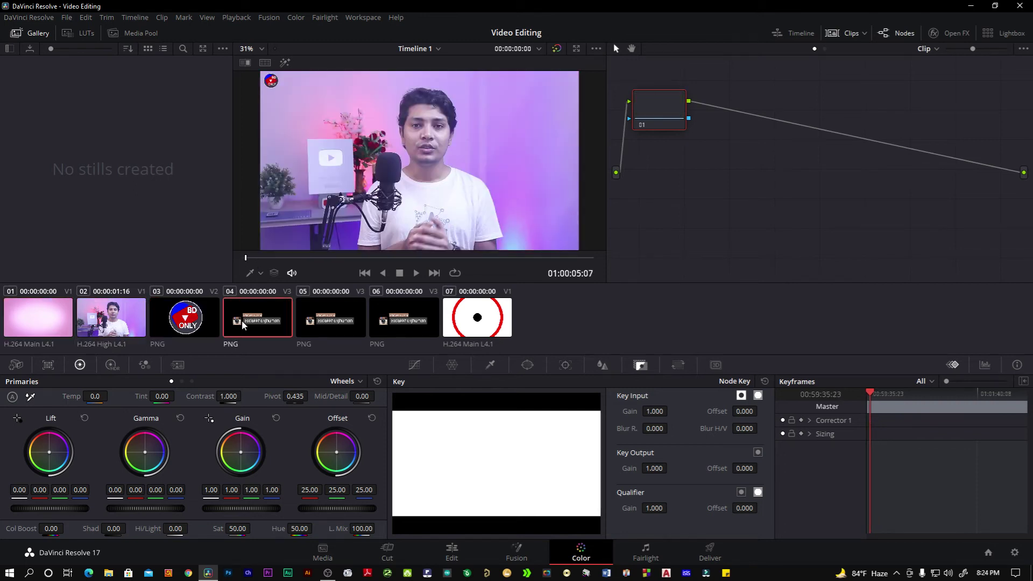
left_click(323, 324)
left_click(397, 323)
left_click(473, 322)
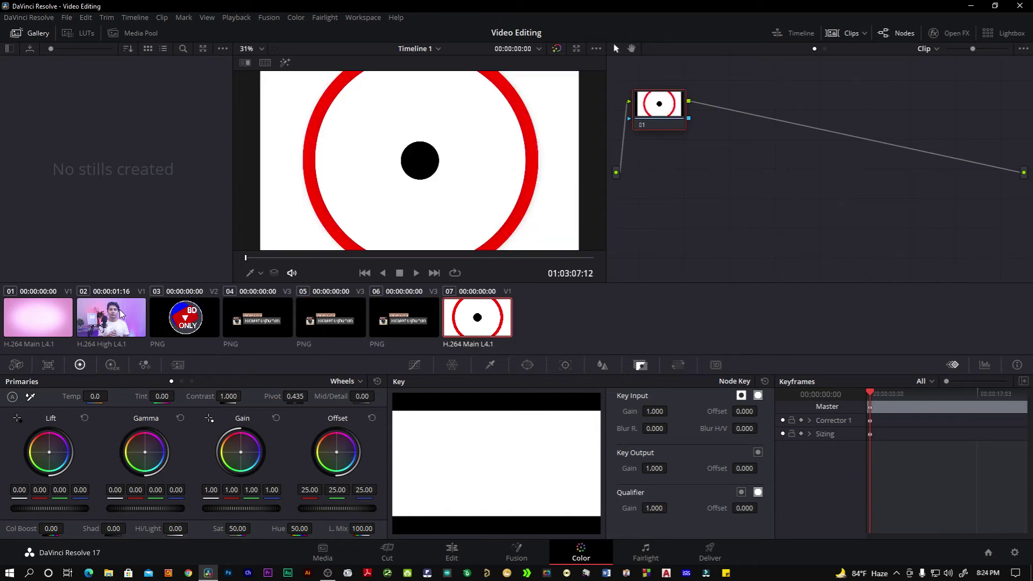
left_click(120, 314)
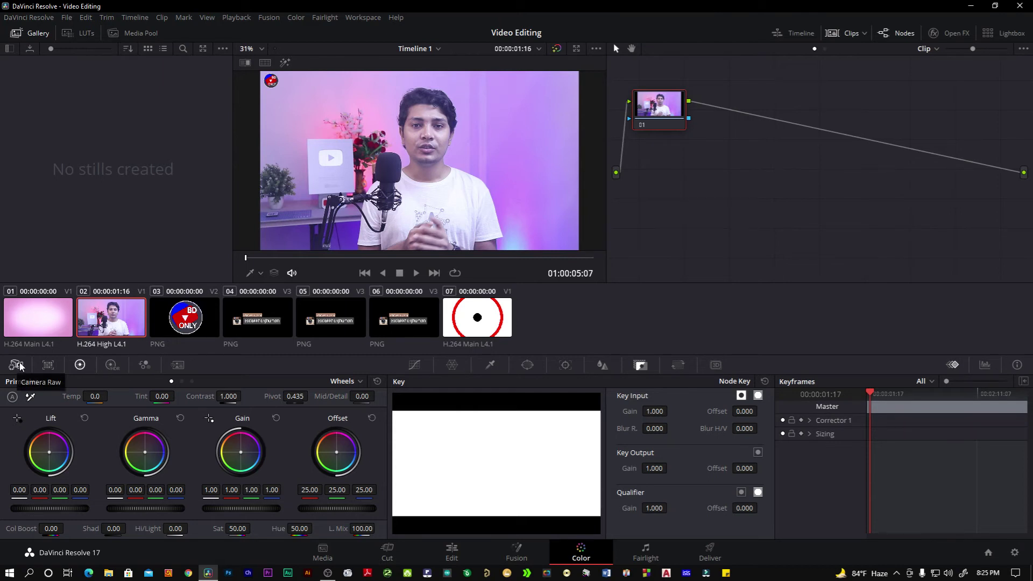
left_click(17, 365)
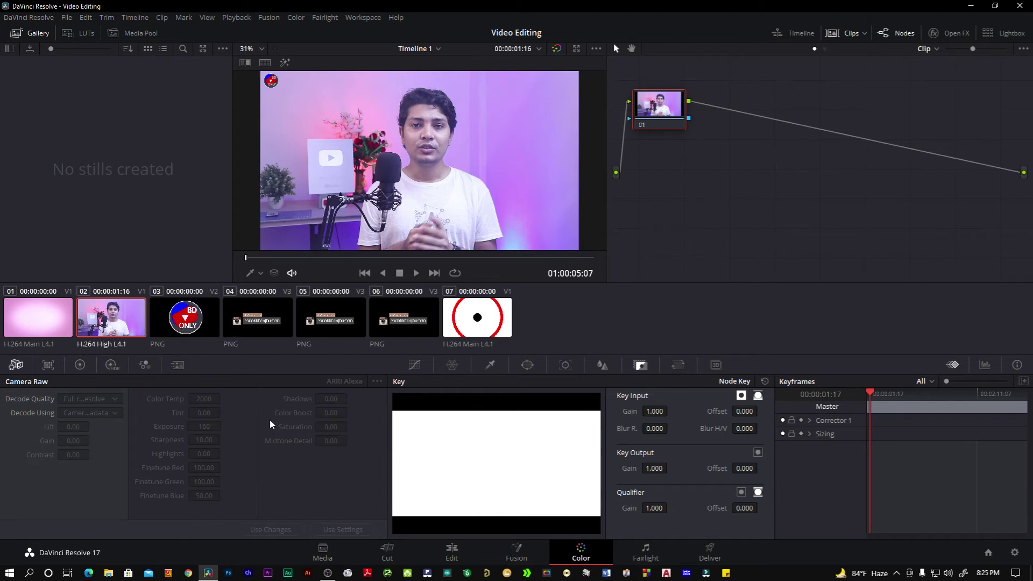
left_click(47, 364)
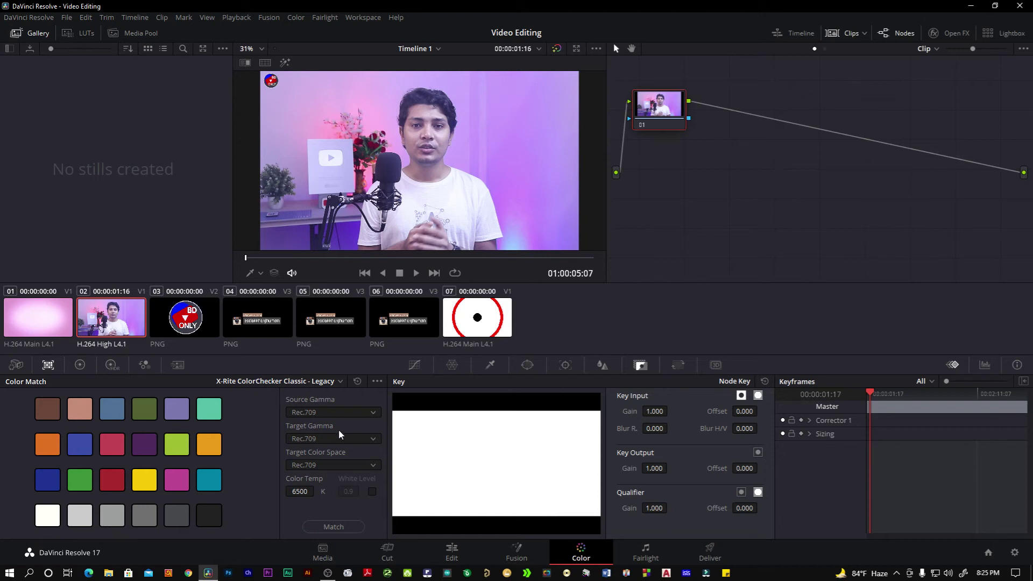
left_click(79, 365)
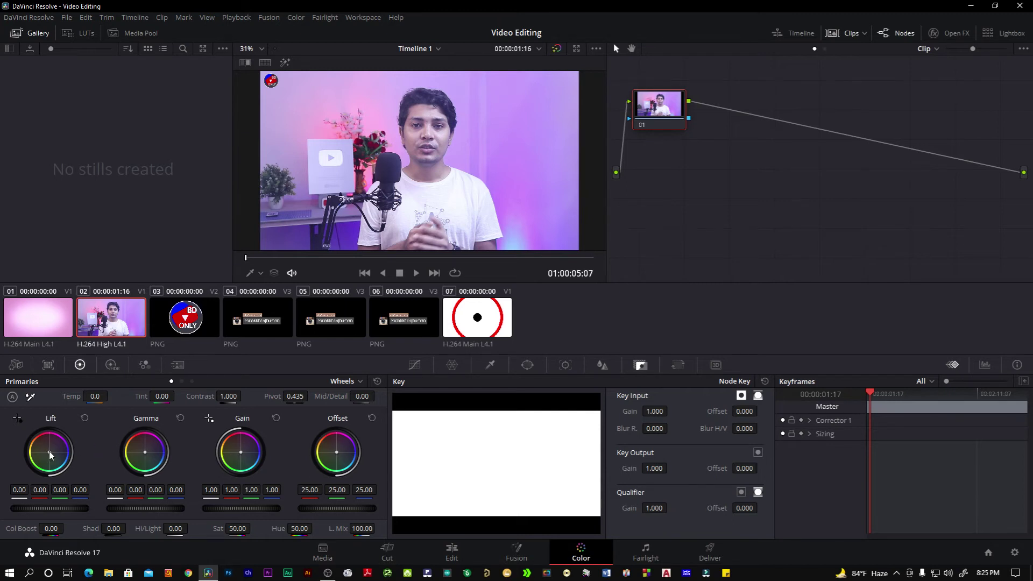
- Adjust the Lift shadow balance, reset master lift to zero and fine-tune red lift
left_click_drag(50, 451, 48, 450)
left_click_drag(46, 448, 48, 453)
left_click(20, 490)
type("1")
key("Return")
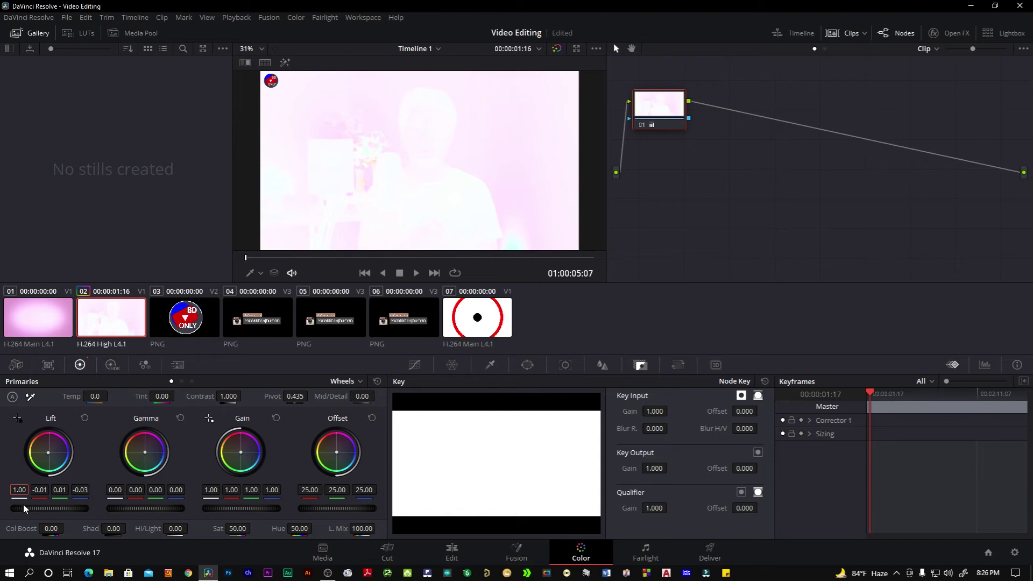
left_click(20, 490)
type("0.")
type("5")
double_click(20, 490)
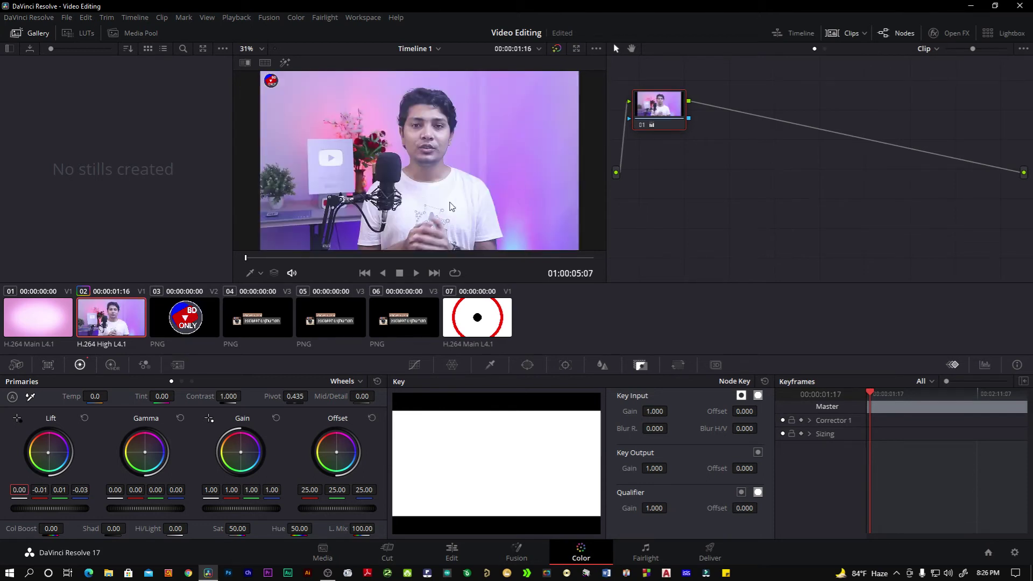
left_click_drag(43, 490, 38, 490)
- Shift gamma, gain and offset colour balance slightly and set contrast to 0.966
left_click_drag(144, 449, 145, 450)
left_click_drag(241, 451, 241, 452)
left_click_drag(338, 453, 336, 452)
mouse_move(228, 396)
left_mouse_down()
mouse_move(252, 396)
mouse_move(217, 396)
left_mouse_up()
- Remix clip 02's channels to red output 1.00/-0.12/0.09 and blue output -0.13/0.00/1.00
left_click(107, 364)
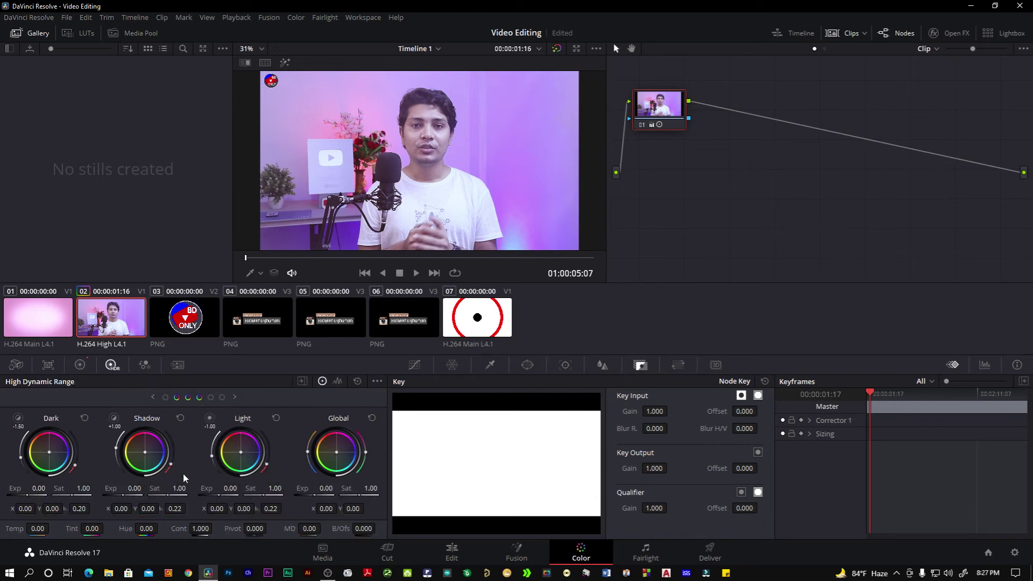
left_click(143, 365)
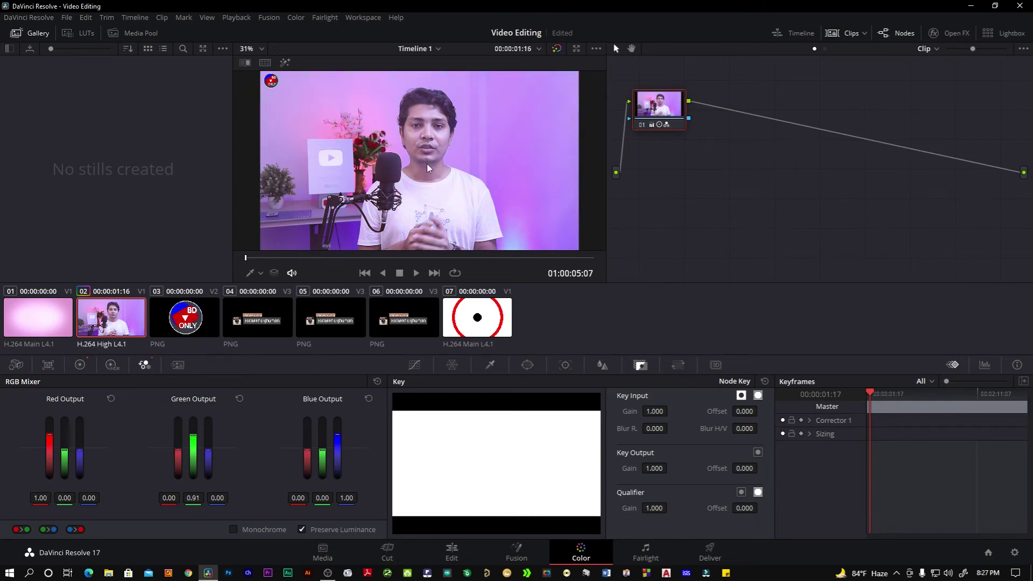
left_click_drag(313, 442, 313, 435)
left_click_drag(307, 448, 307, 452)
left_click_drag(65, 451, 80, 445)
left_click(416, 367)
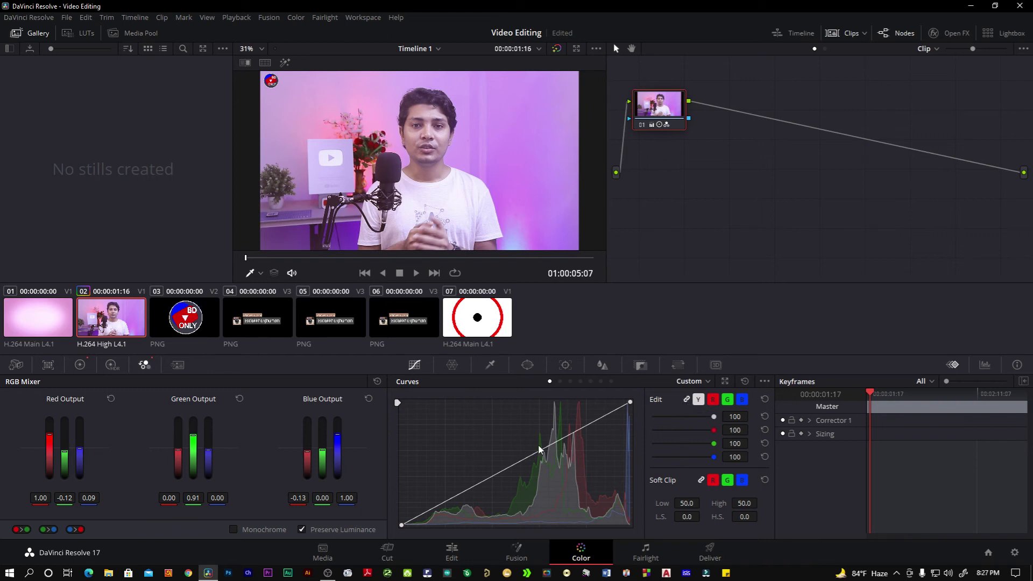
- Add three control points to the custom curve and drag them to reshape it
left_click(508, 466)
left_click(570, 432)
left_click(451, 499)
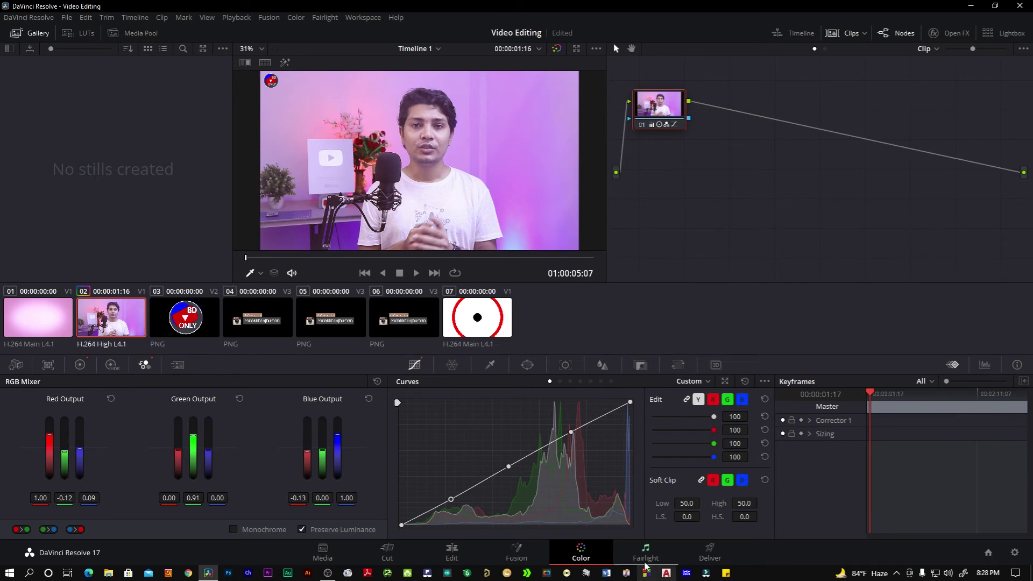
left_click_drag(571, 432, 573, 435)
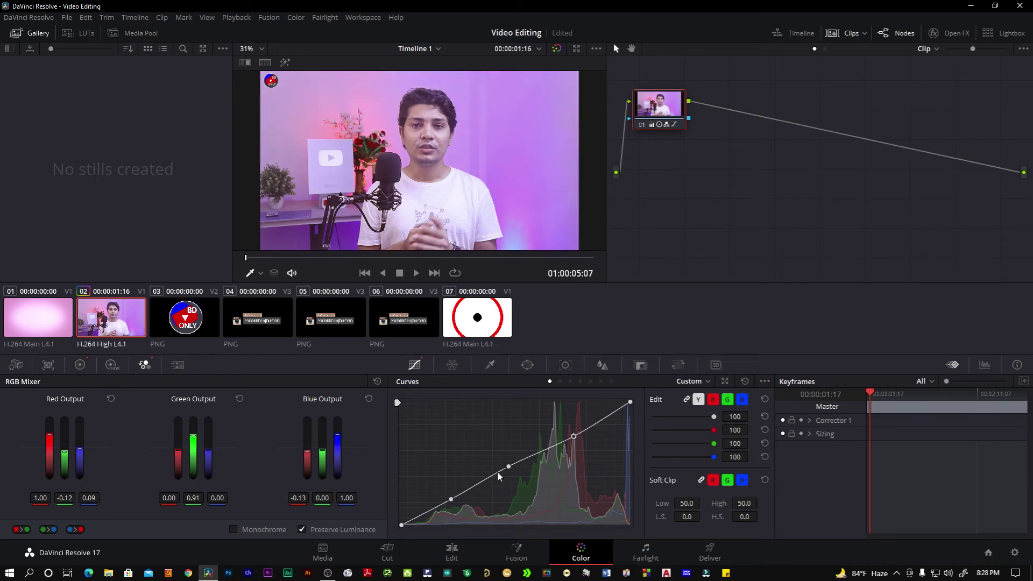
left_click_drag(451, 499, 451, 503)
left_click_drag(508, 469, 509, 467)
- Unlink the channel curves and set Y/R/G/B intensities to 79, 73, 92 and 61
left_click(687, 401)
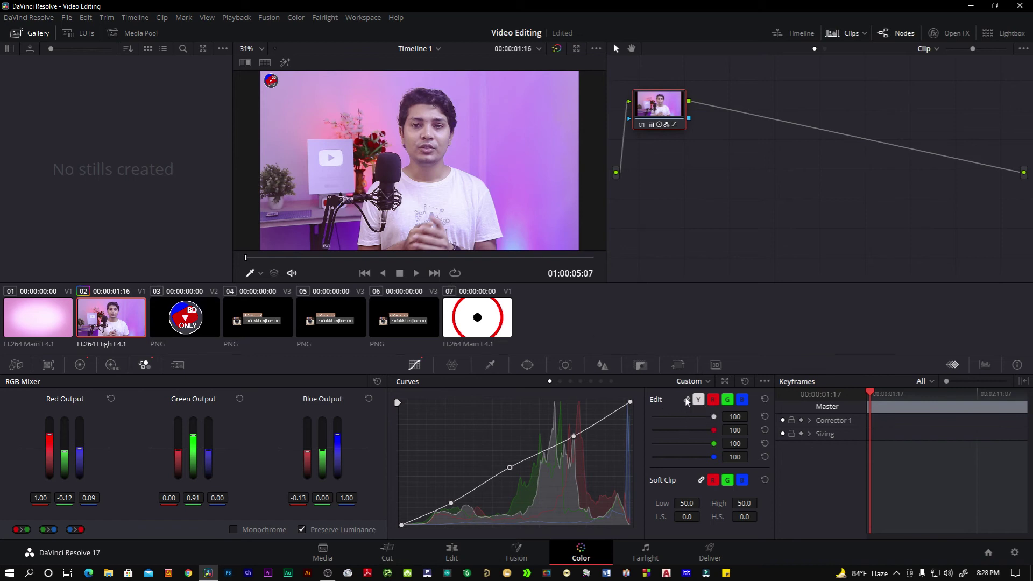
left_click_drag(714, 417, 691, 418)
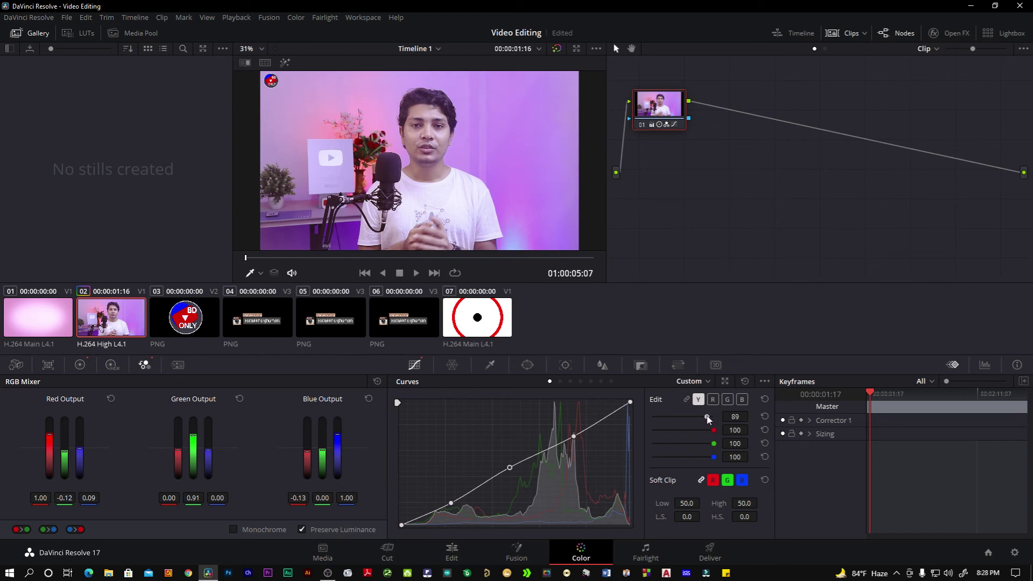
left_click(701, 416)
mouse_move(711, 431)
left_mouse_down()
mouse_move(702, 431)
mouse_move(738, 435)
mouse_move(711, 432)
mouse_move(708, 446)
mouse_move(699, 435)
left_mouse_up()
mouse_move(713, 456)
left_mouse_down()
mouse_move(689, 458)
mouse_move(698, 430)
left_mouse_up()
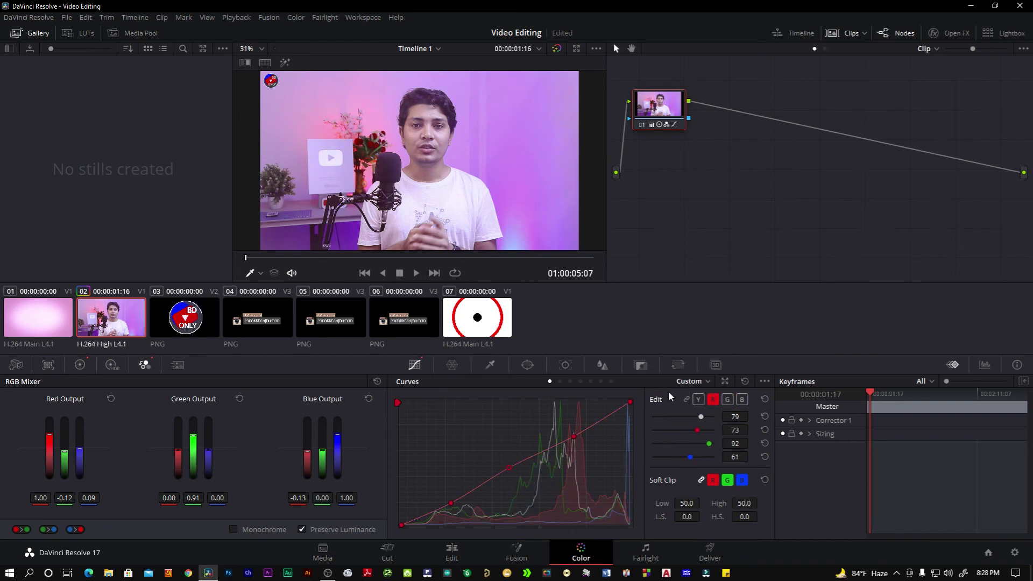
left_click(698, 399)
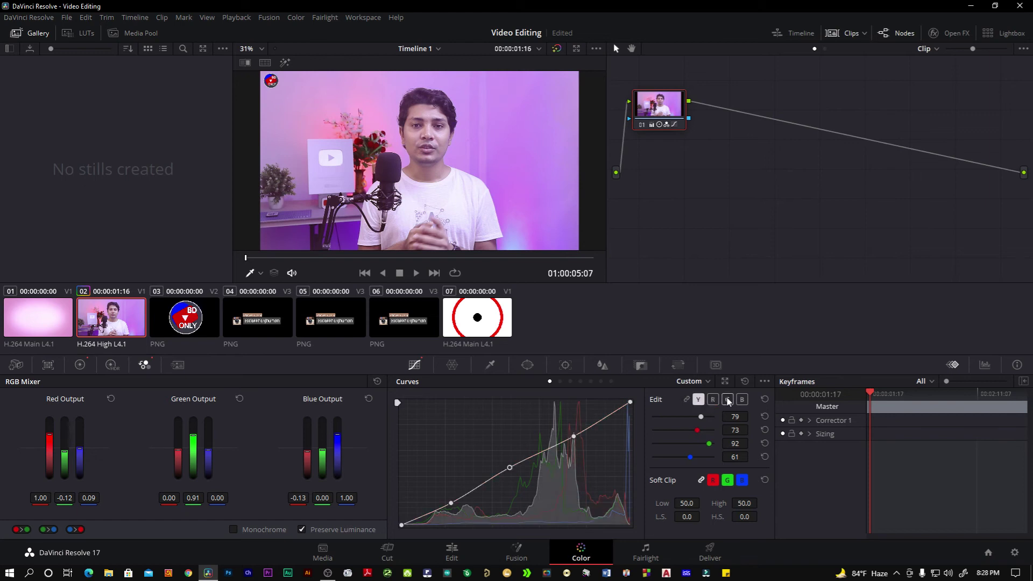
left_click(728, 399)
left_click(714, 399)
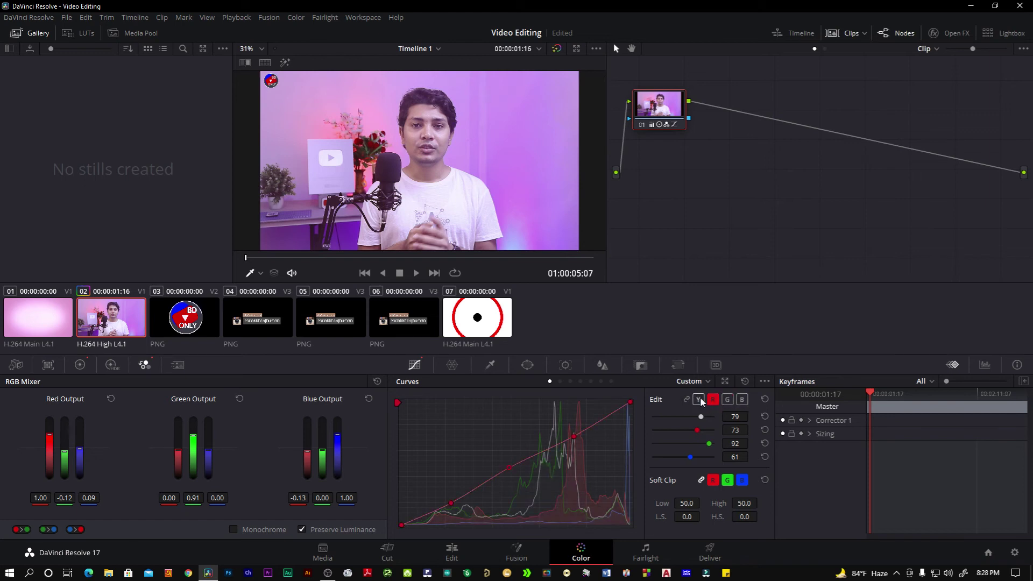
left_click(700, 400)
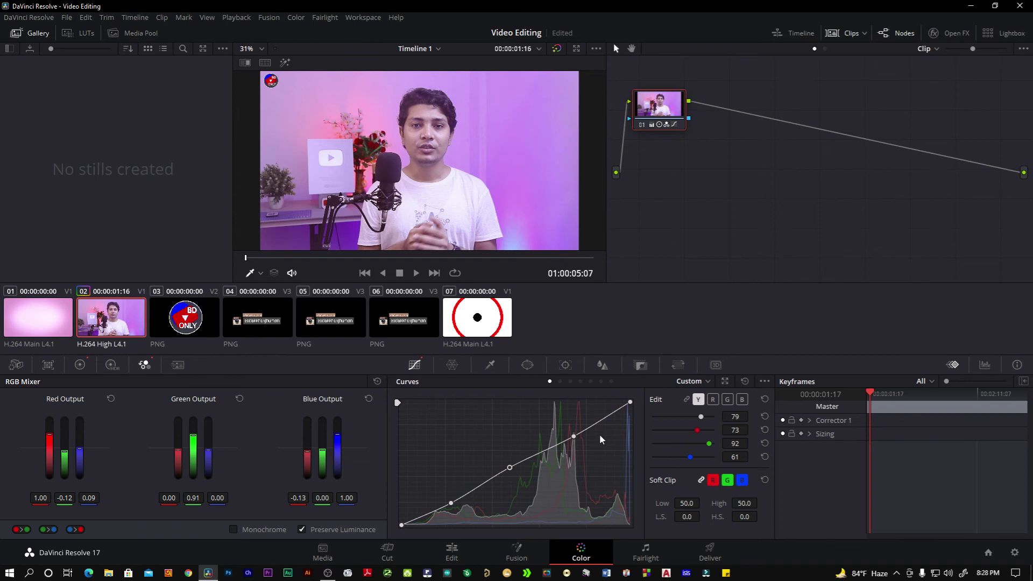
left_click(451, 366)
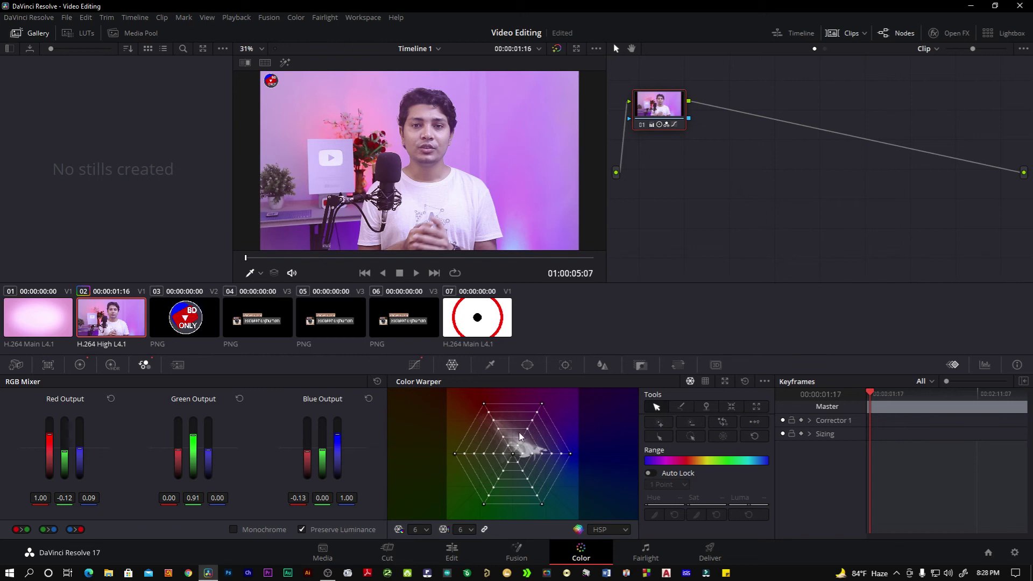
- Drag the Color Warper's centre grid point to hue 0.32 and saturation 0.11
left_click(512, 455)
left_click_drag(512, 454, 519, 459)
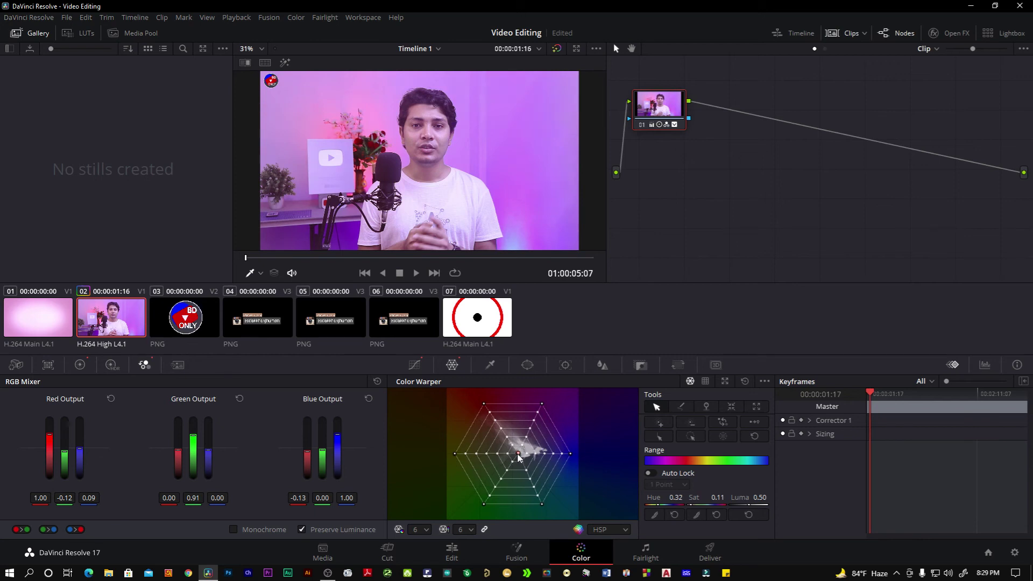
- Set clip 02's blur radius to 0.49 and H/V ratio to 0.66
left_click(490, 366)
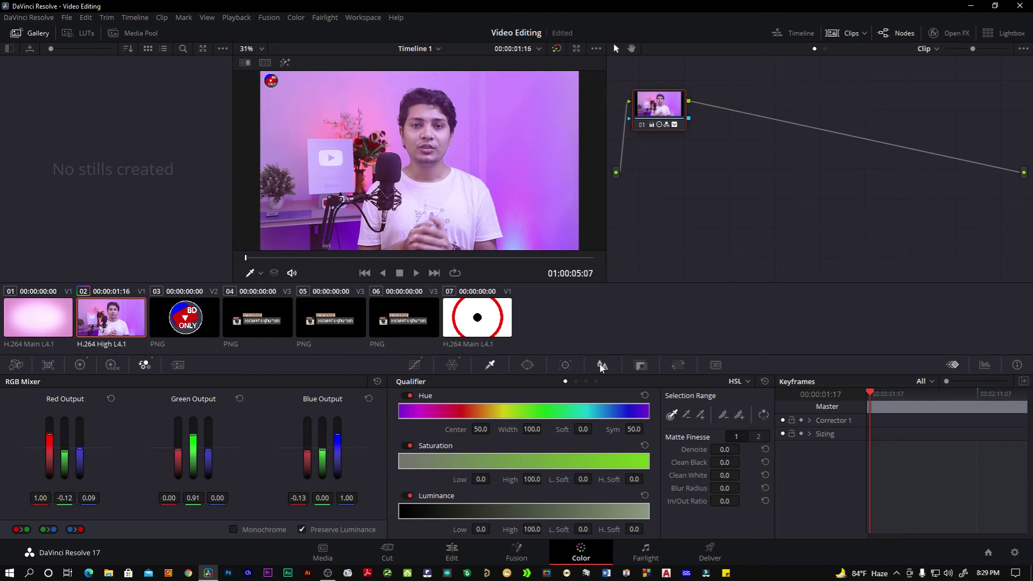
left_click(601, 366)
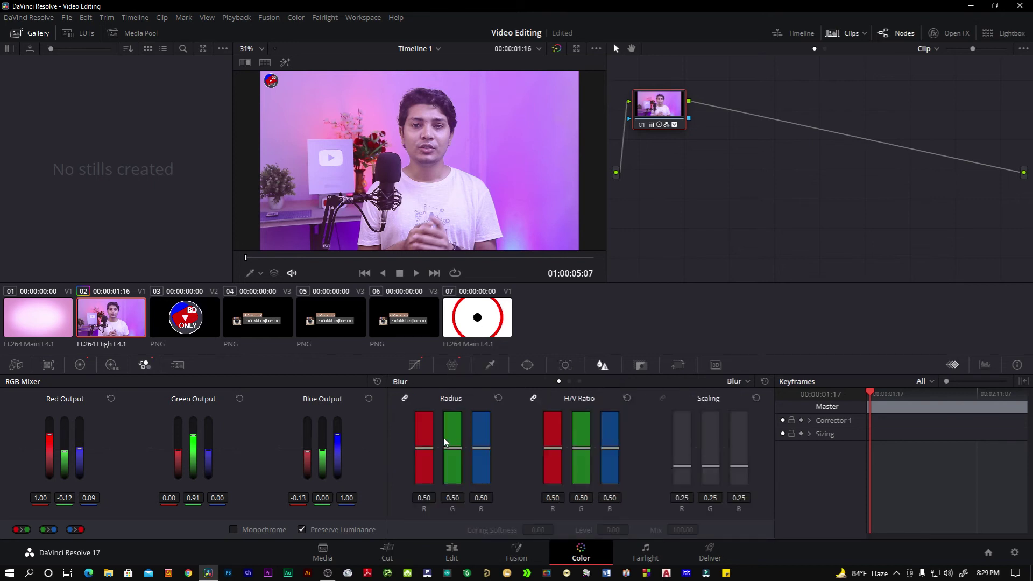
mouse_move(429, 449)
left_mouse_down()
mouse_move(429, 436)
mouse_move(429, 452)
left_mouse_up()
left_click_drag(560, 448, 561, 467)
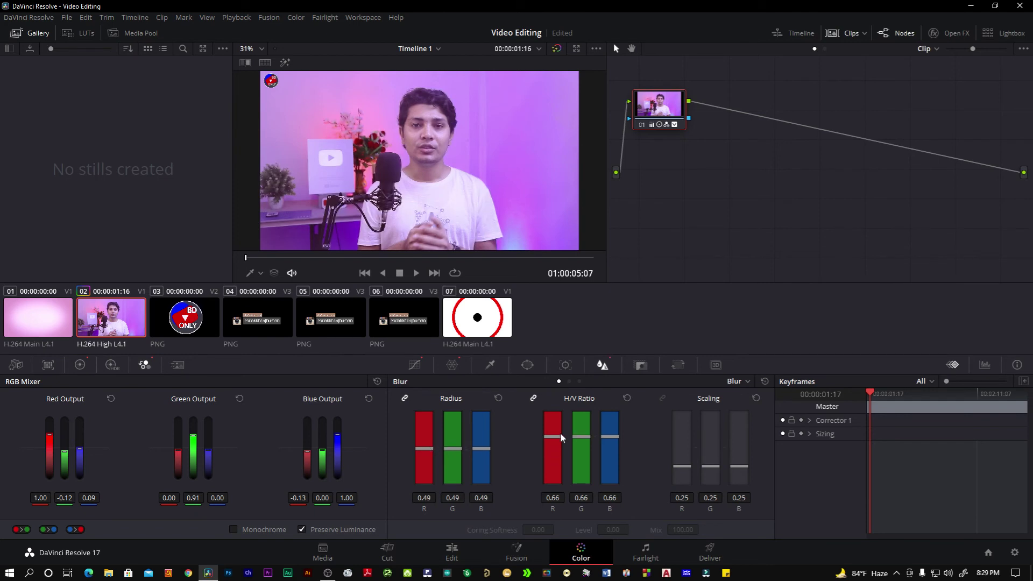
left_click(640, 365)
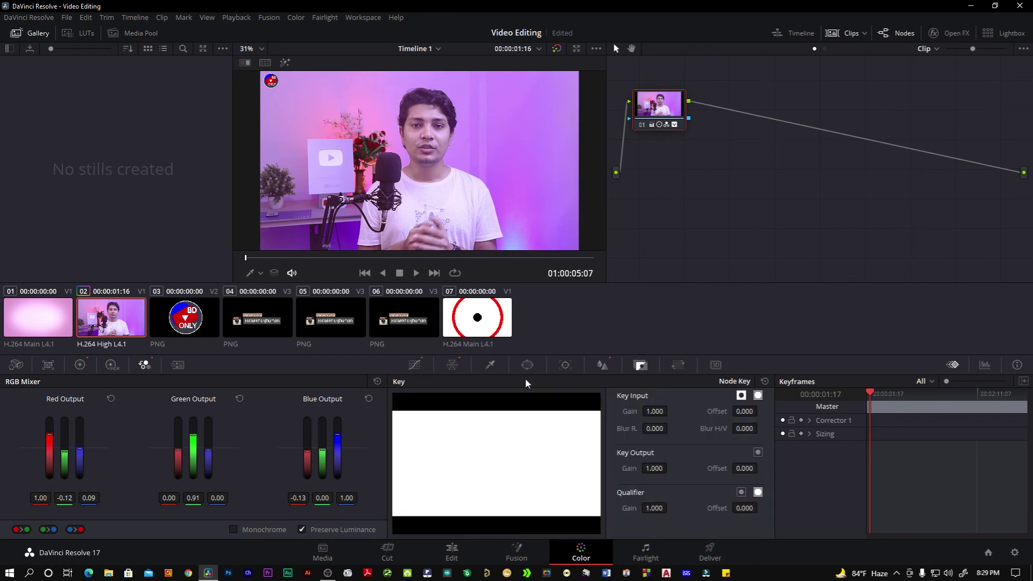
- Check the Sizing, Blur, Window and Color Warper palettes, then go to the Fairlight page
left_click(678, 366)
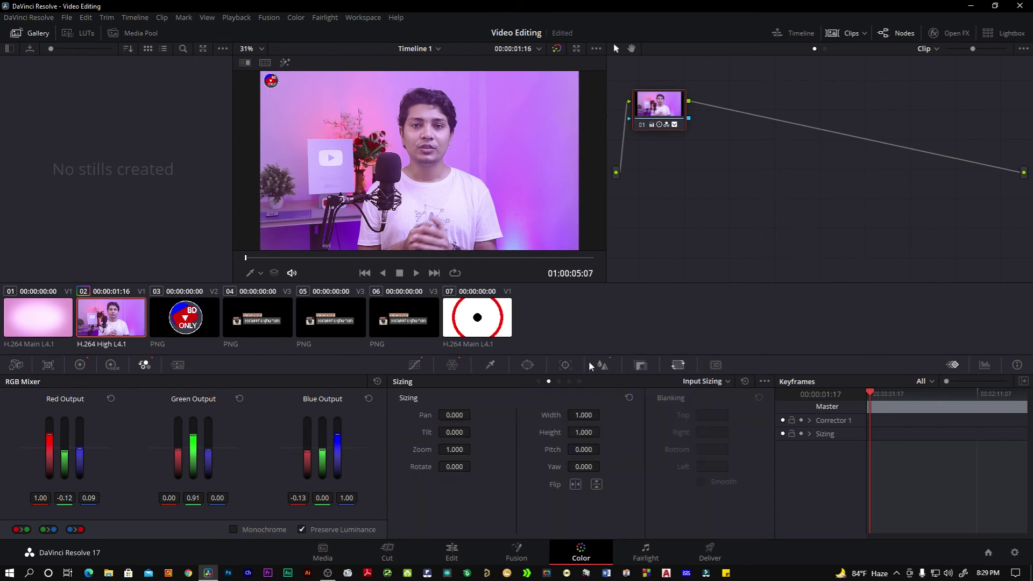
left_click(603, 365)
left_click(535, 366)
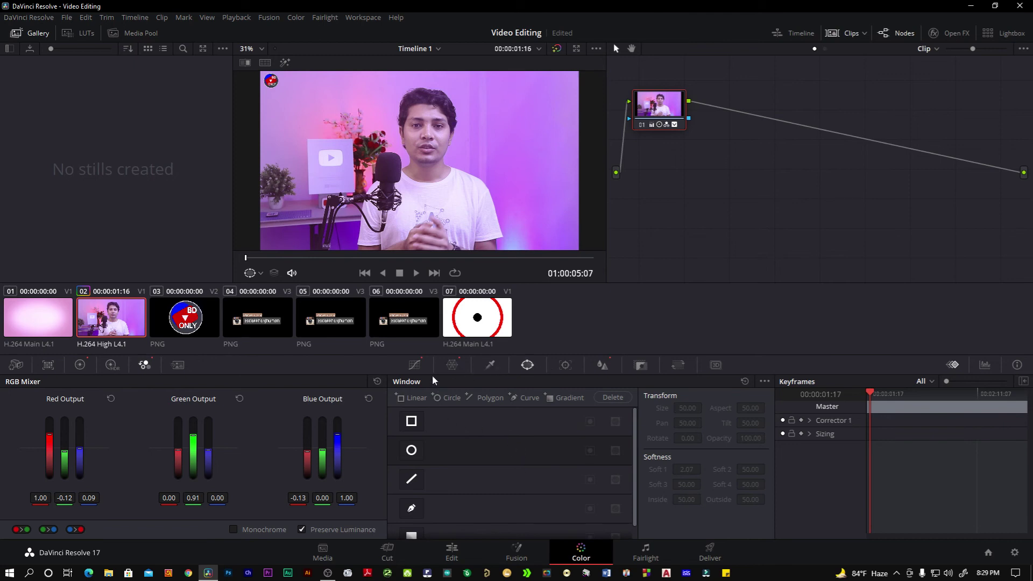
left_click(414, 365)
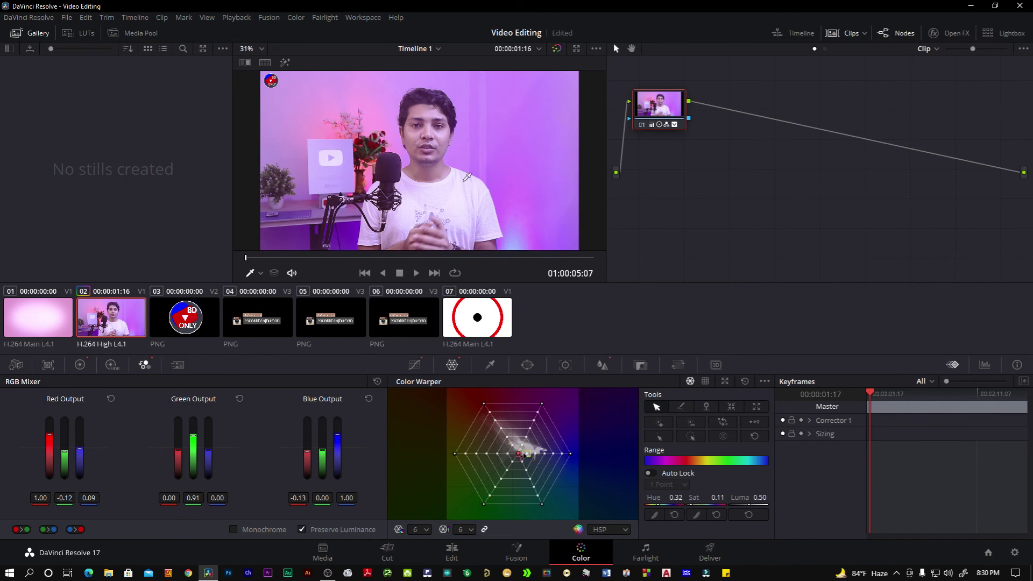
left_click(645, 557)
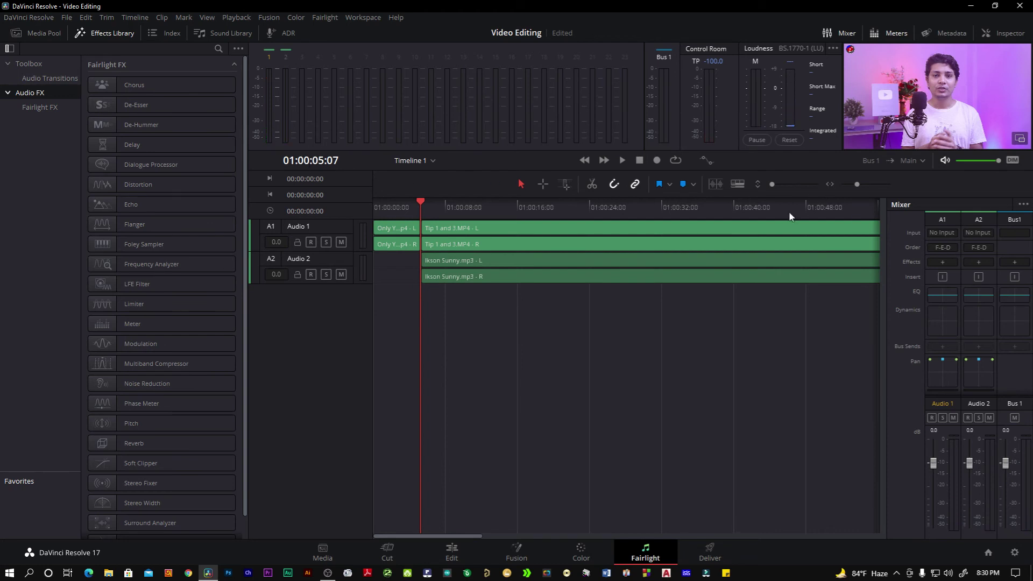
left_click(609, 259)
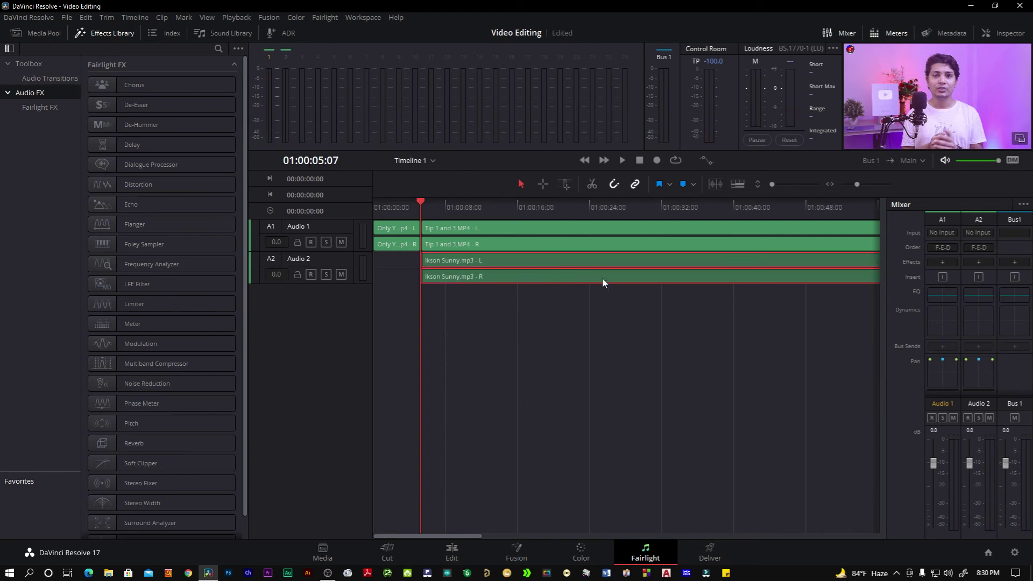
left_click(943, 455)
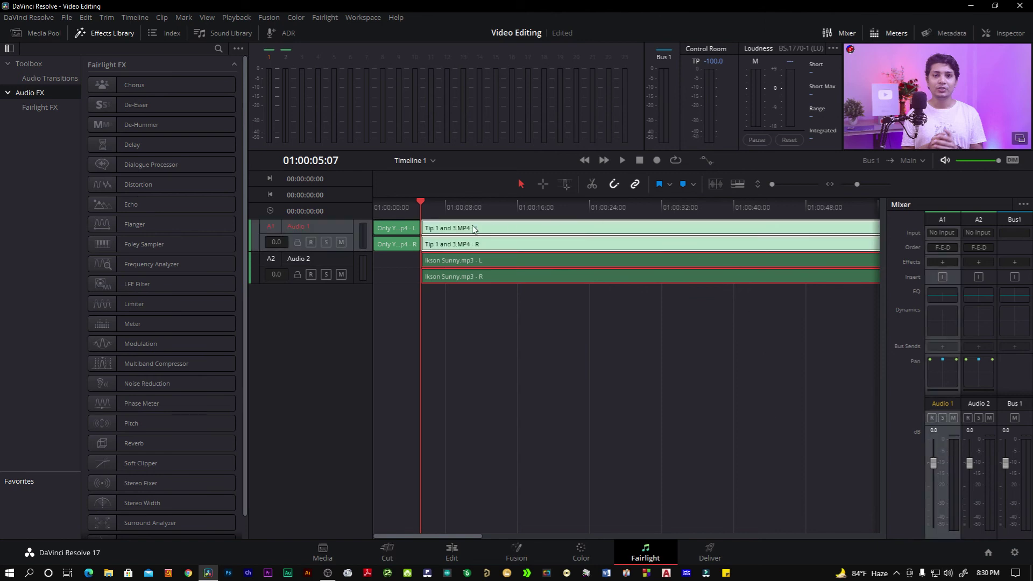
left_click(974, 484)
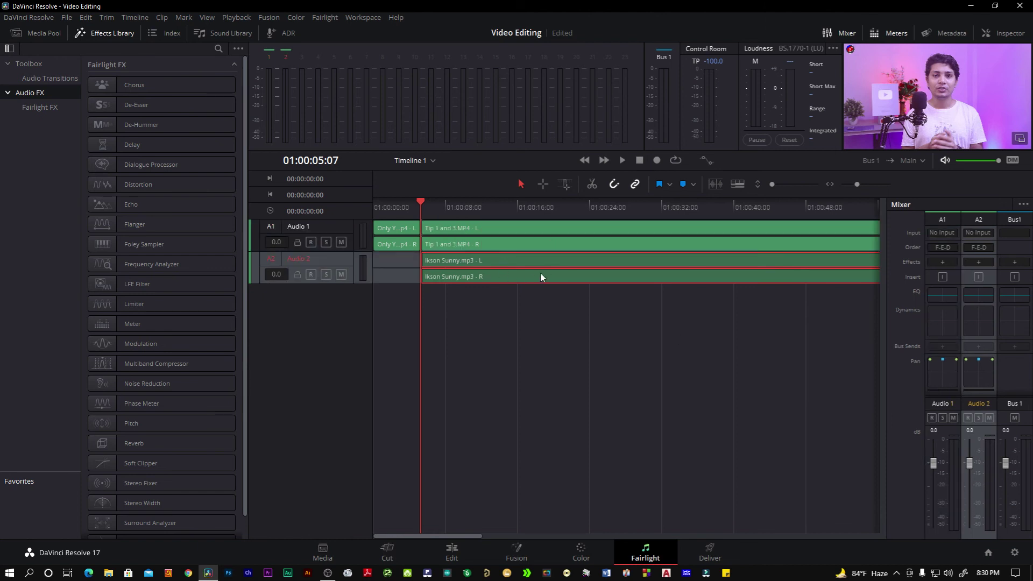
left_click(1025, 488)
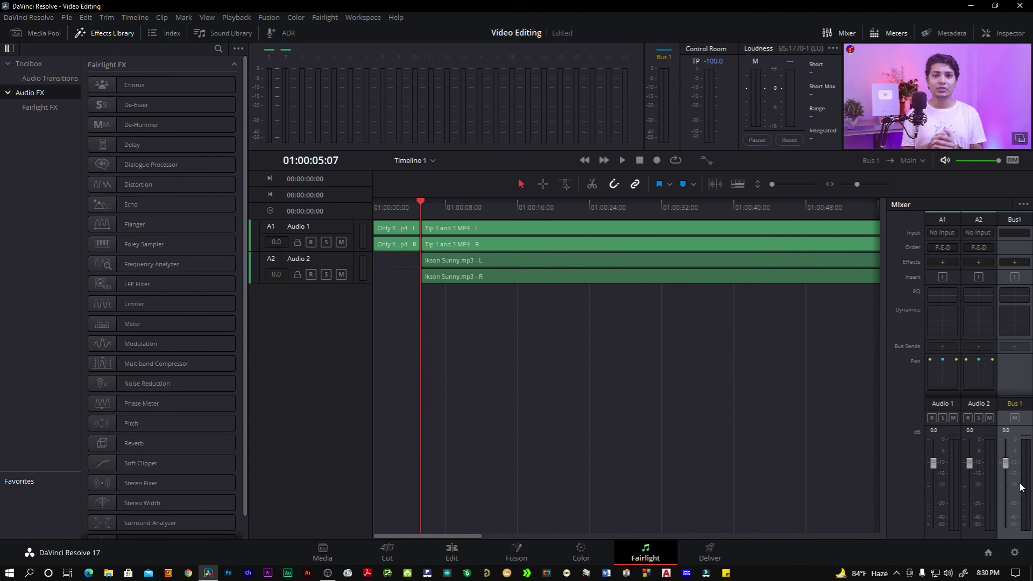
left_click(945, 494)
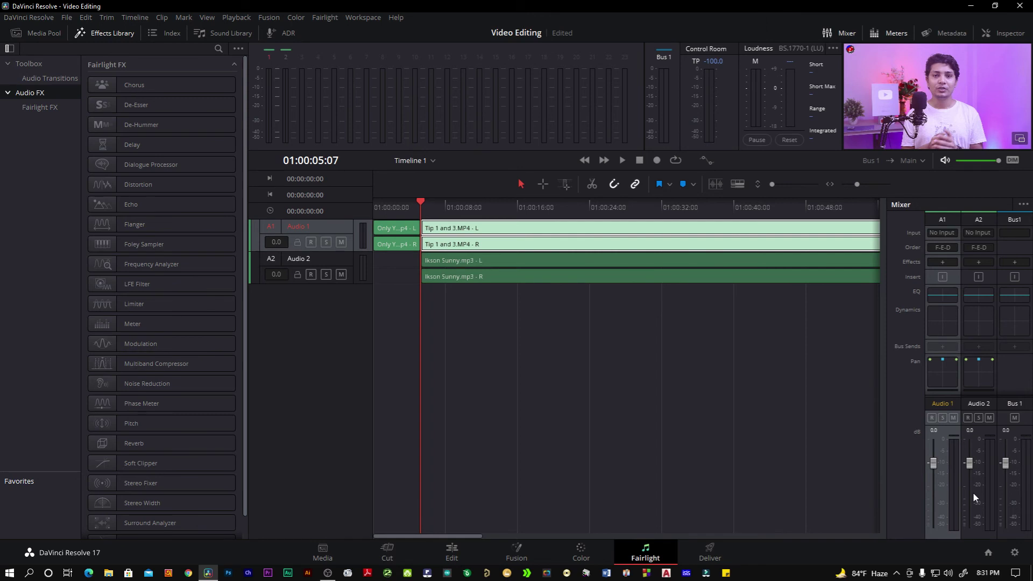
- Play the mix, turn Audio 2 music down to -12 dB, and trim Bus 1 and Audio 1 levels
key("space")
left_click_drag(969, 463, 971, 498)
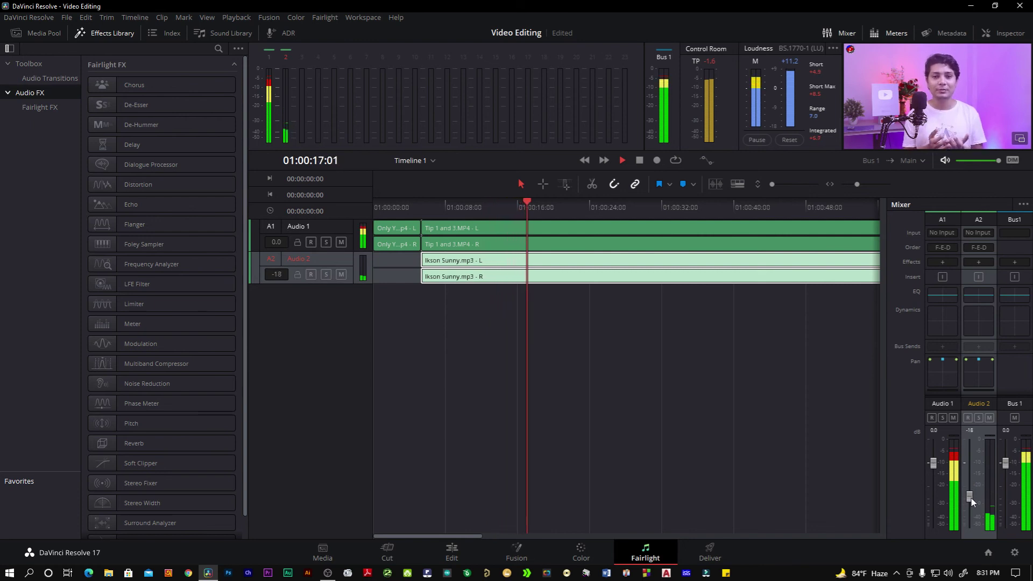
left_click_drag(971, 498, 971, 491)
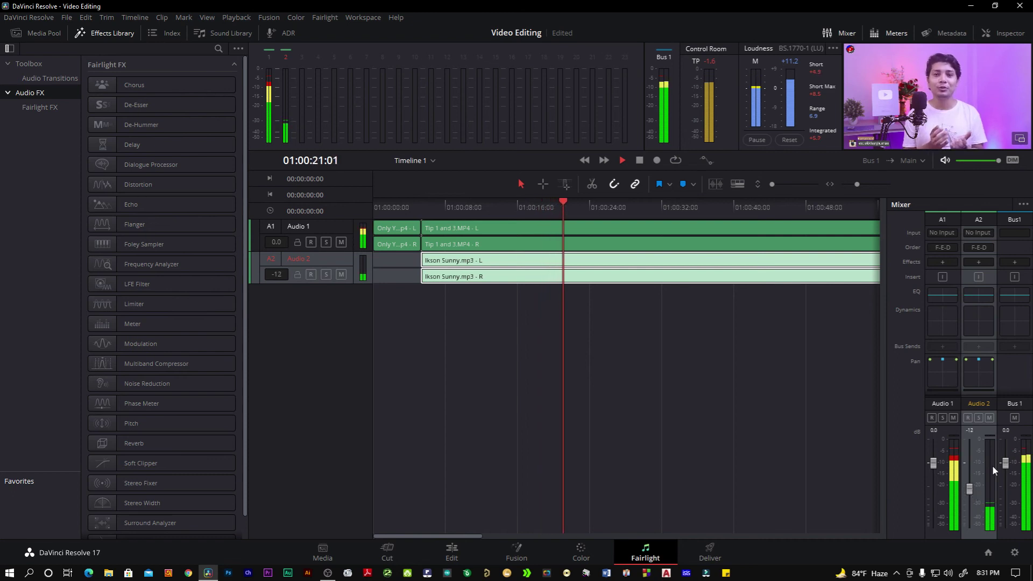
left_click_drag(1005, 463, 1006, 464)
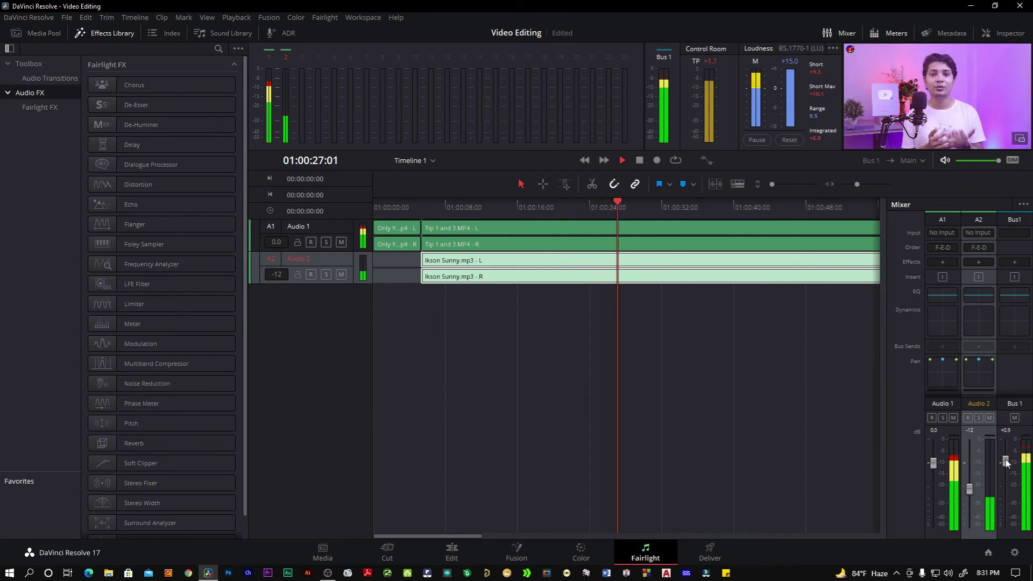
left_click_drag(934, 463, 933, 465)
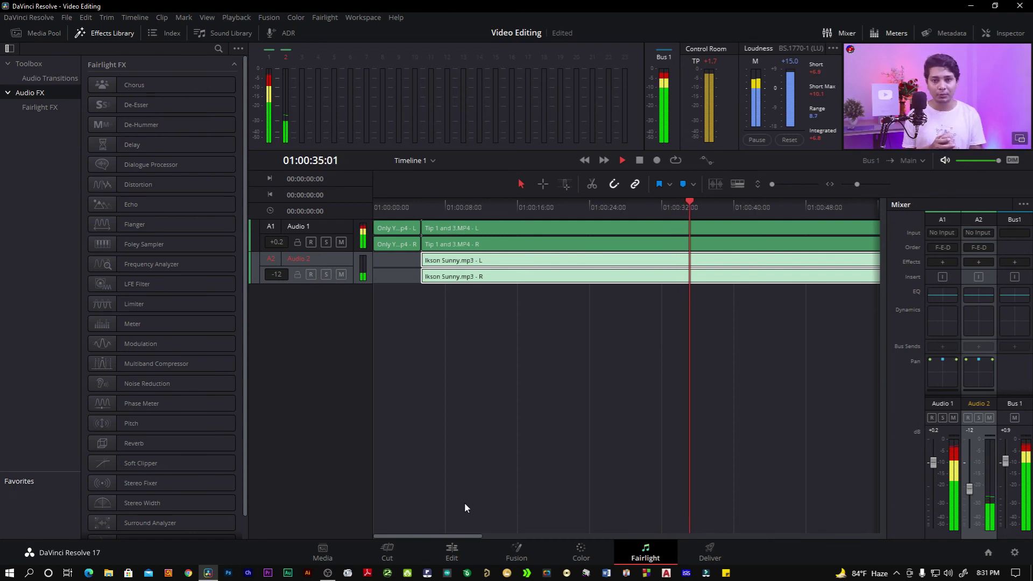
key("space")
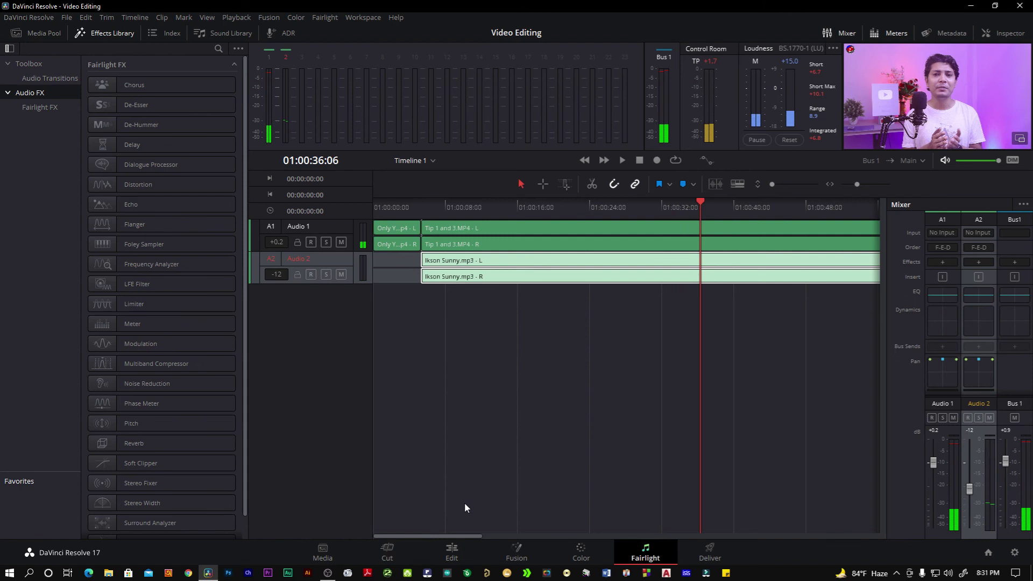
left_click(507, 248)
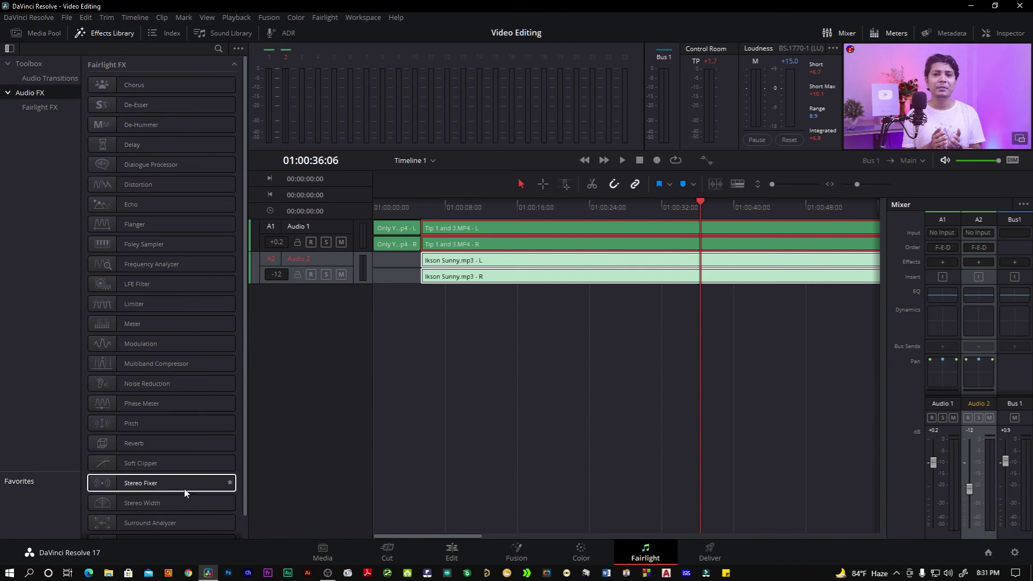
- Drag Noise Reduction from the Fairlight FX list onto the Tip 1 and 3.MP4 clip
scroll(150, 323, "down", 2)
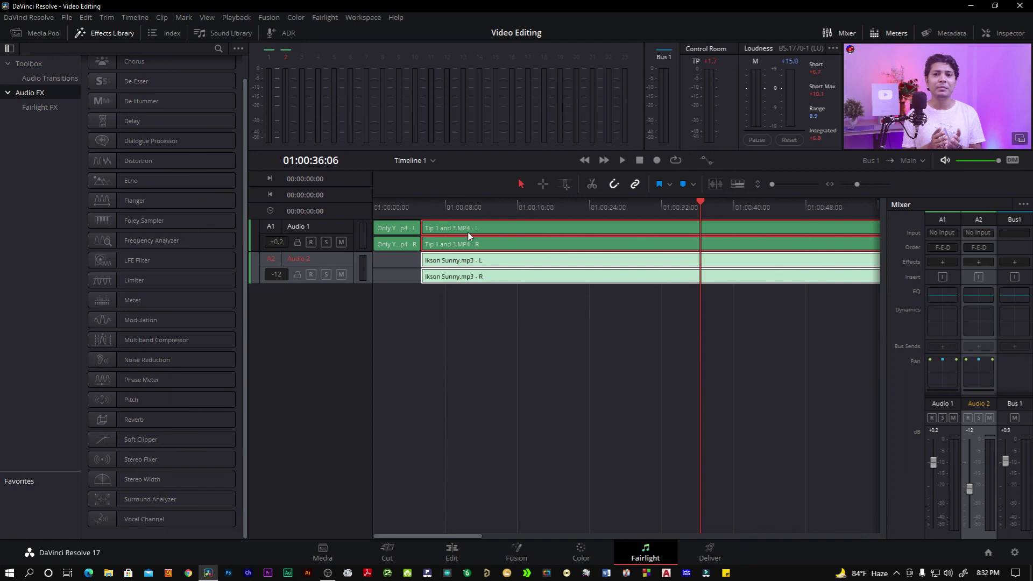
left_click_drag(139, 361, 489, 230)
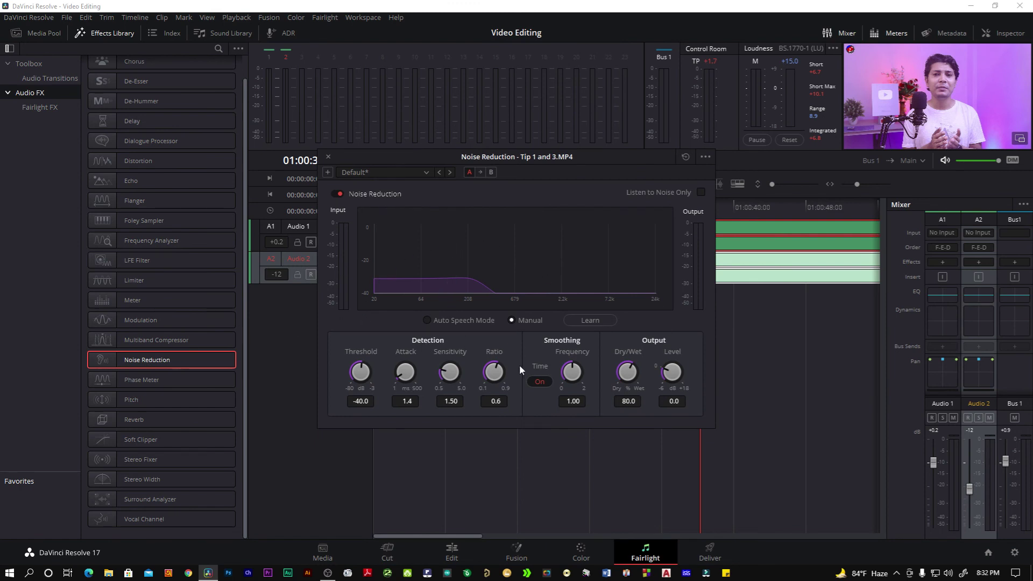
- Set Noise Reduction to Auto Speech Mode, check it during playback, and close the plugin window
left_click(425, 174)
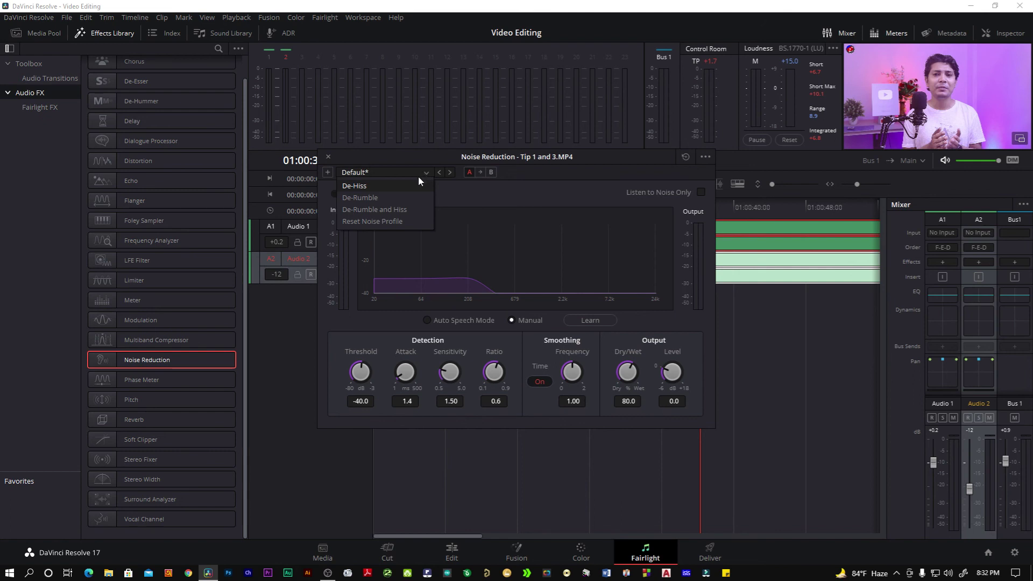
left_click(473, 191)
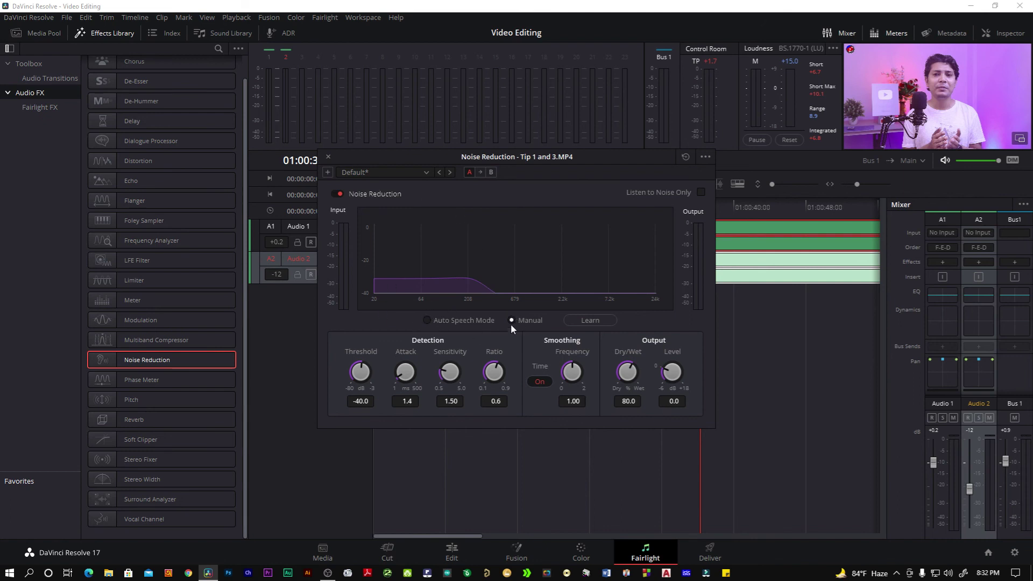
left_click(427, 320)
key("space")
left_click(511, 320)
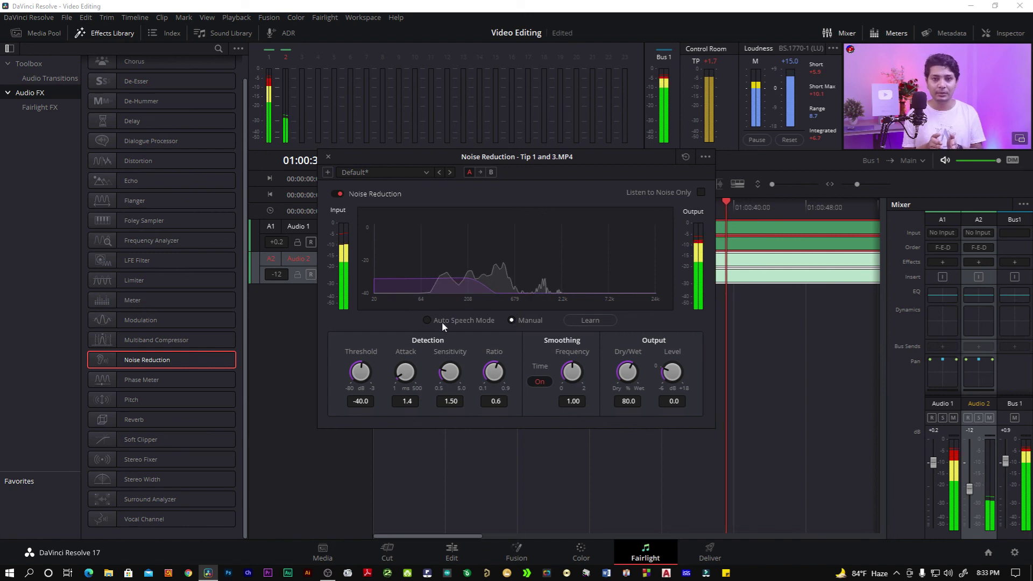
left_click(427, 321)
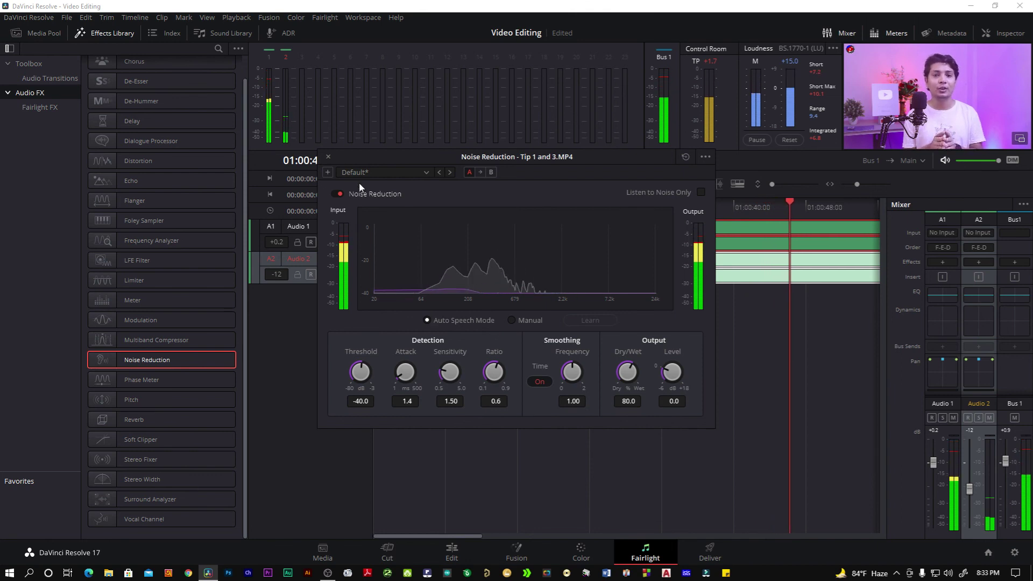
left_click(328, 156)
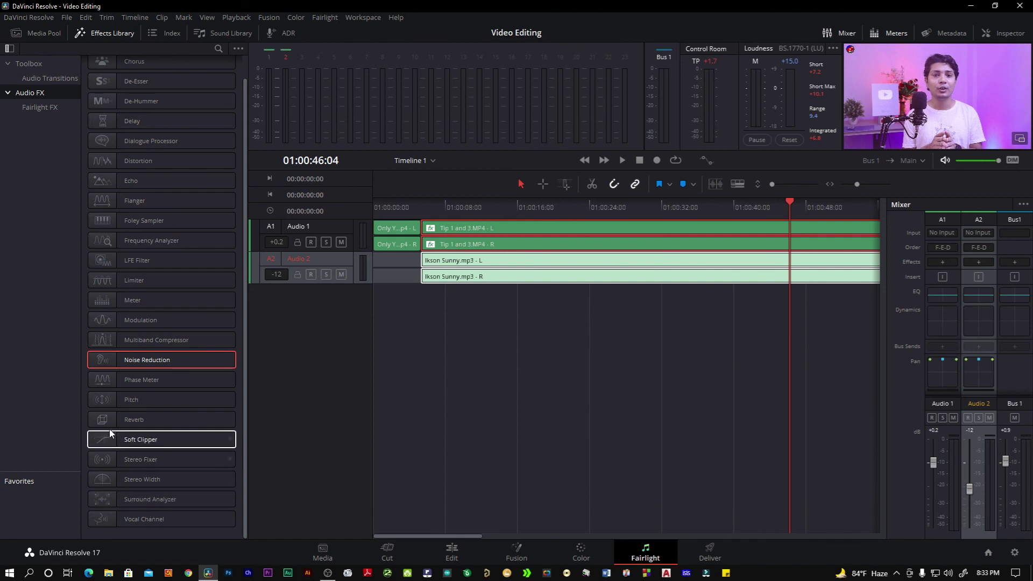
- Apply Vocal Channel to Tip 1 and 3.MP4, boosting Low, Mid and Hi EQ to 4.2, 3.8 and 8.7 dB
left_click_drag(144, 520, 504, 229)
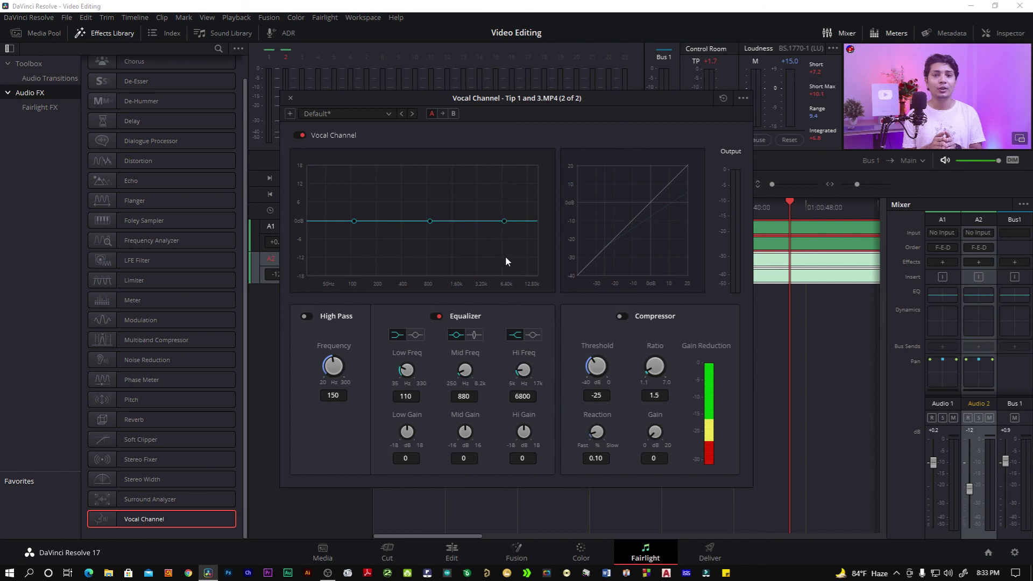
left_click_drag(505, 221, 510, 201)
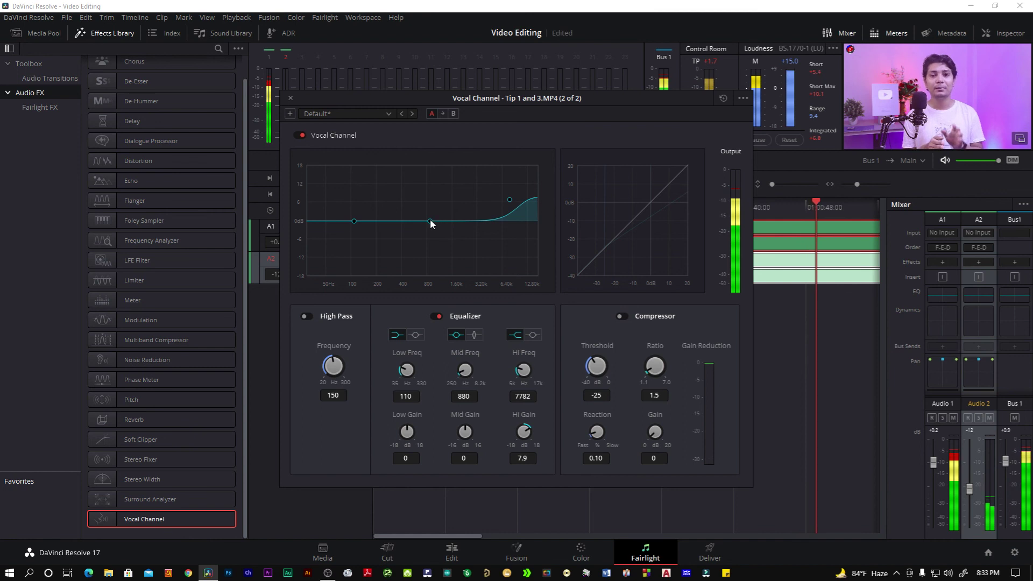
left_click_drag(430, 221, 429, 214)
left_click_drag(354, 220, 353, 207)
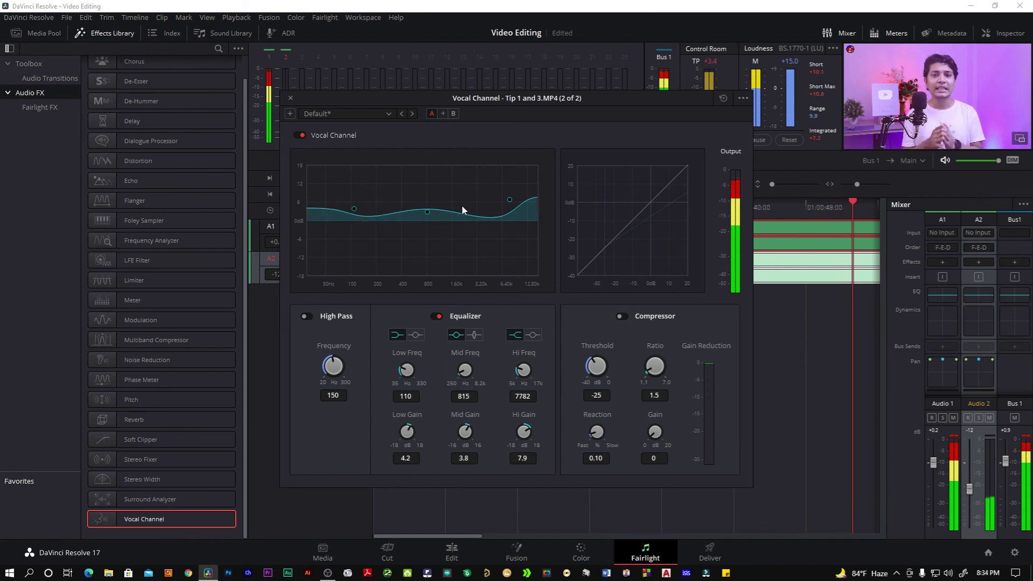
left_click_drag(506, 203, 508, 194)
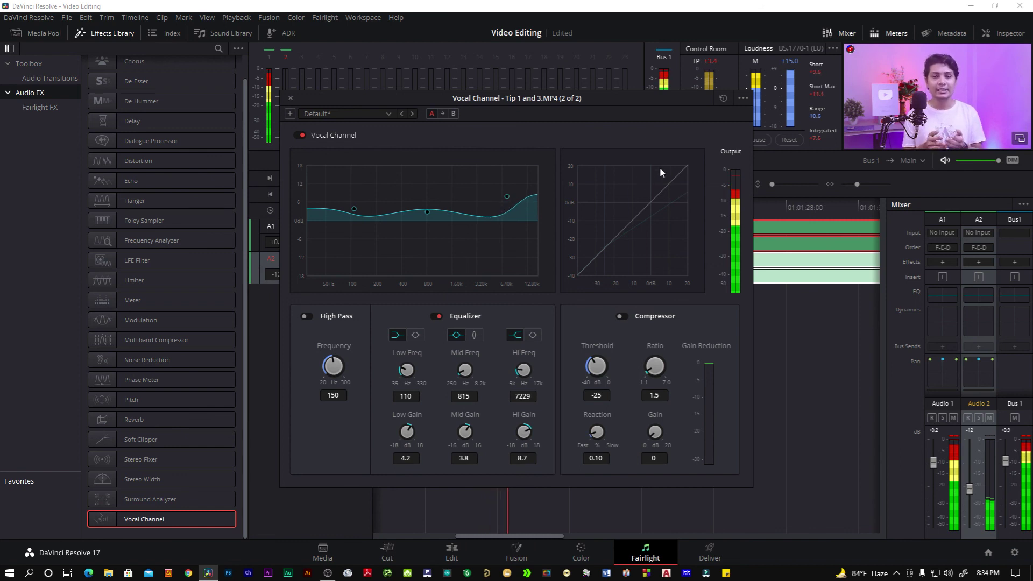
left_click(290, 98)
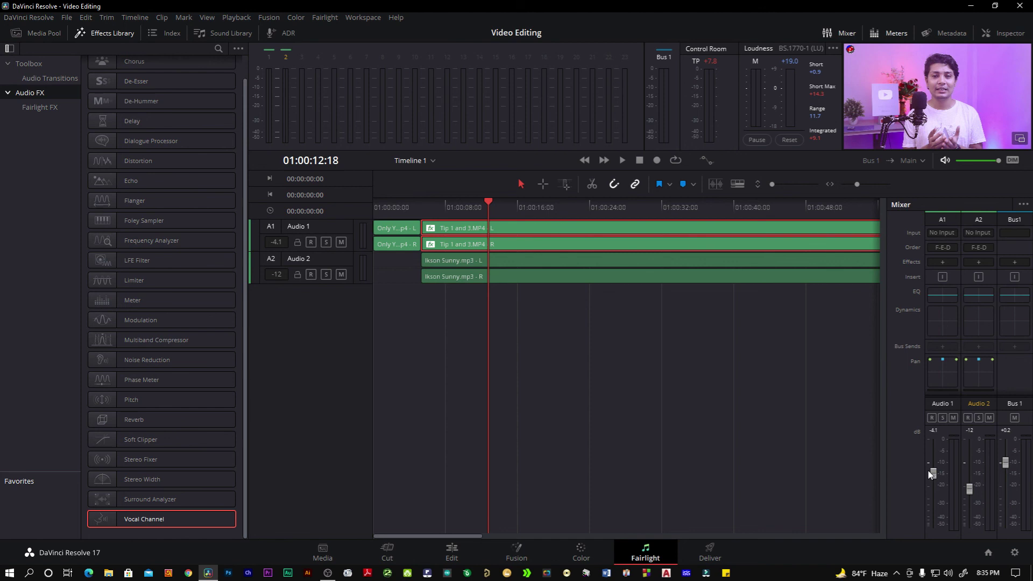
- While playing the timeline, set the Audio 1 fader to -4.8 dB and Bus 1 to -0.8 dB
key("space")
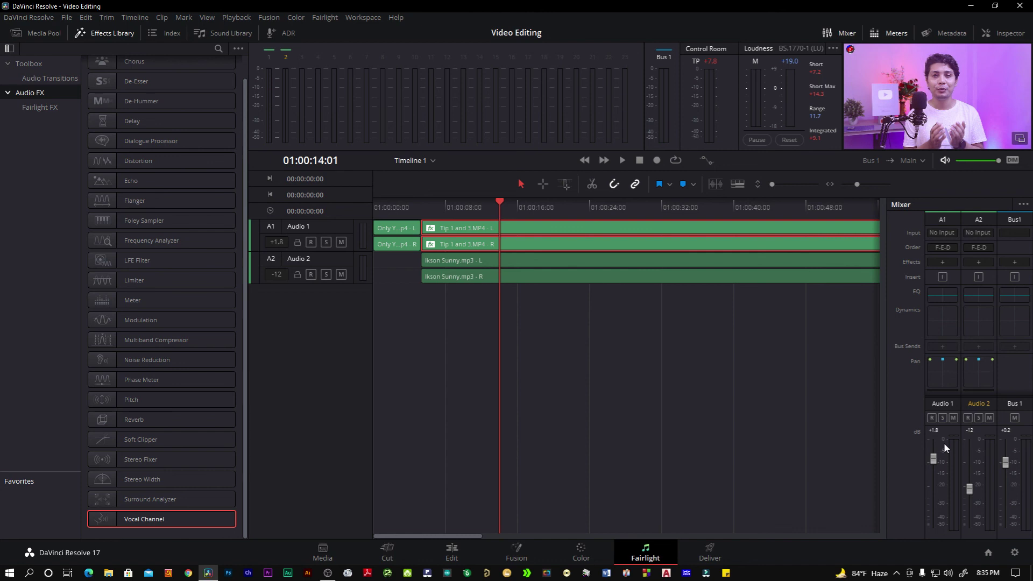
left_click(933, 461)
key("space")
left_click_drag(933, 461, 935, 479)
left_click_drag(1007, 464, 1007, 467)
left_click_drag(941, 476, 941, 478)
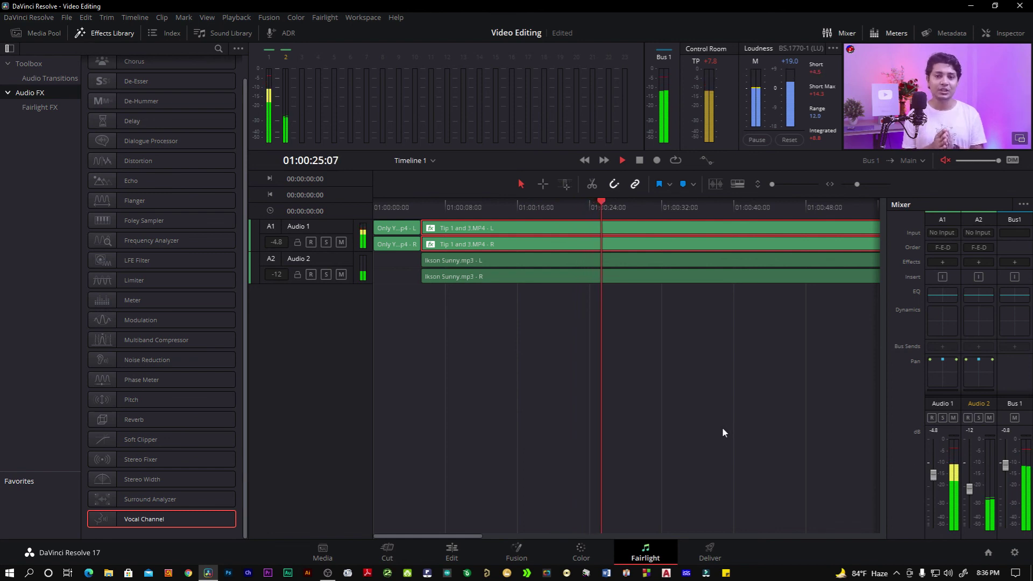
key("space")
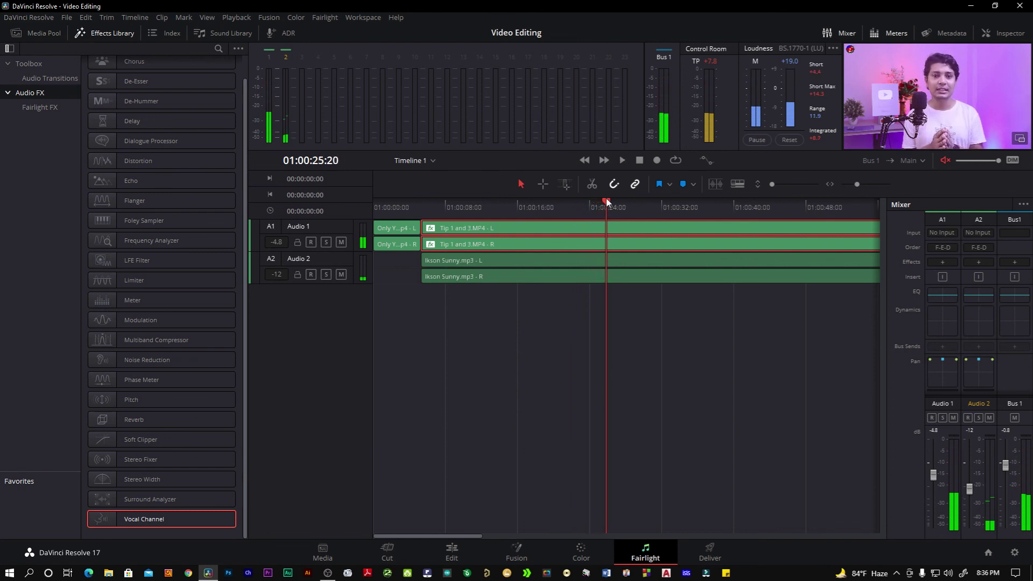
- Move the playhead back to about 01:00:17:22, then select and deselect all timeline clips
left_click_drag(607, 202, 535, 205)
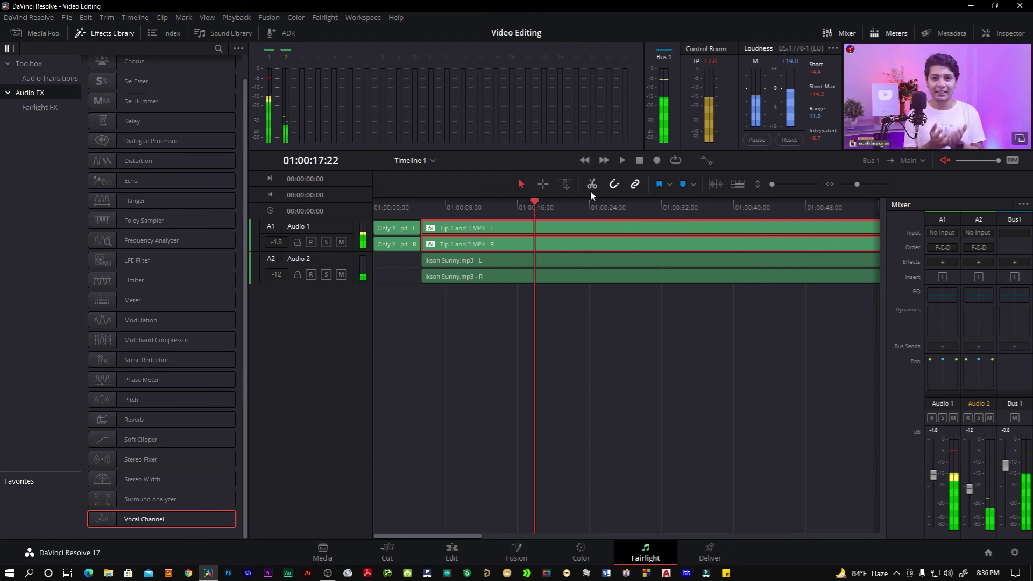
left_click_drag(616, 318, 560, 222)
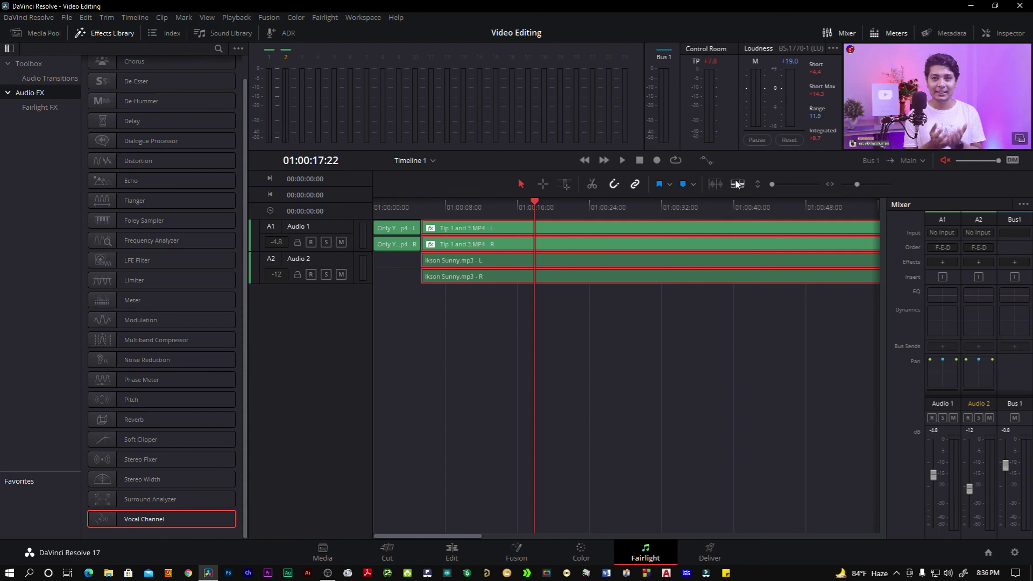
left_click(576, 369)
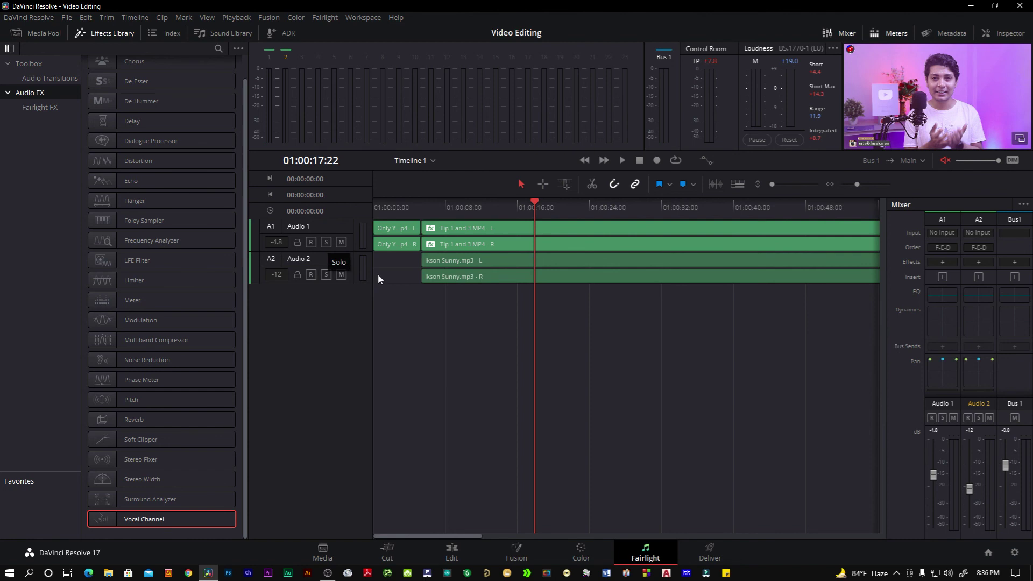
- On the Deliver page, queue Timeline 1 as Tutorial.mov on the Desktop in 1920x1080 H.264 QuickTime
left_click(710, 556)
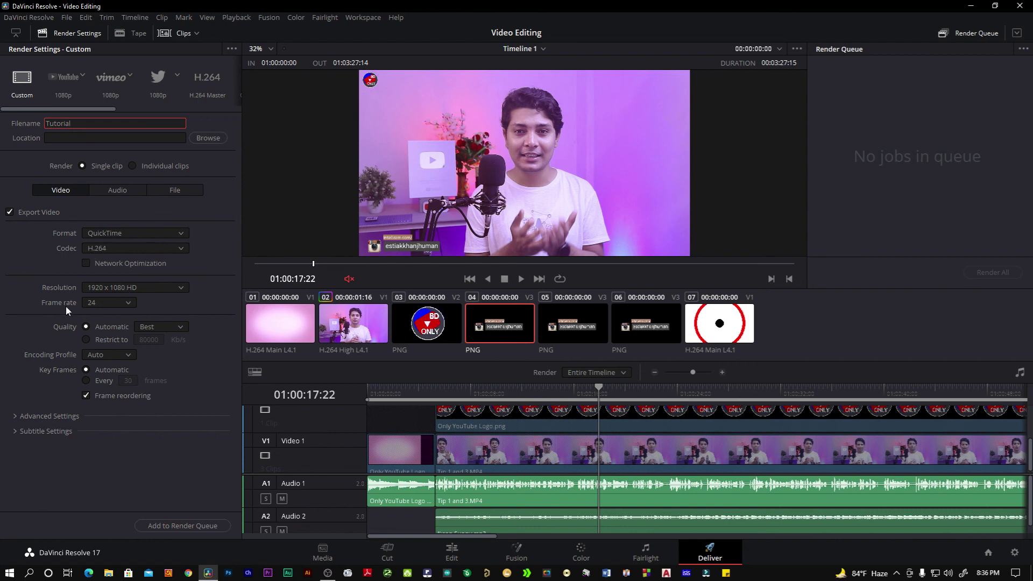
key("Return")
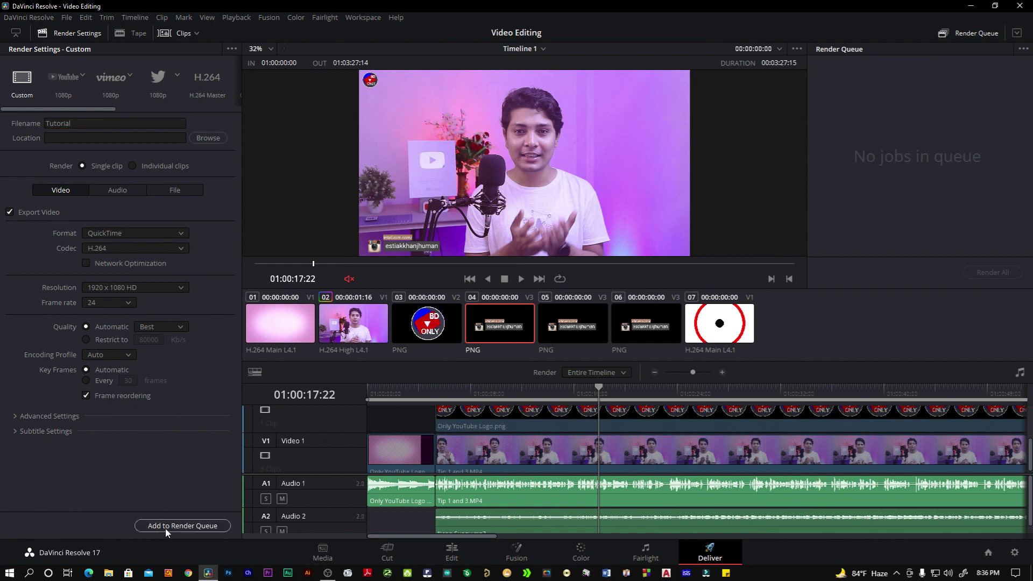
left_click(180, 524)
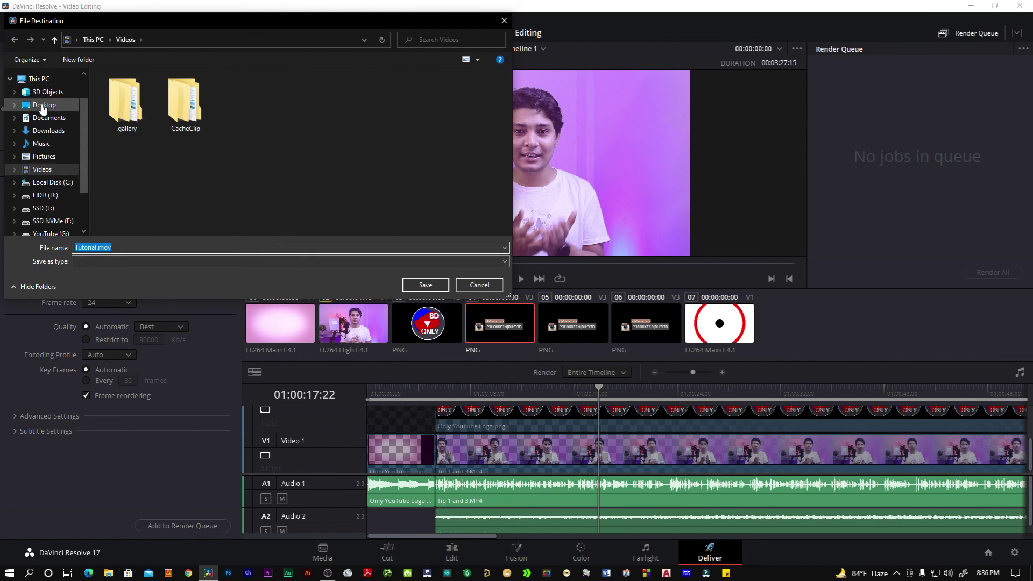
left_click(43, 105)
left_click(425, 285)
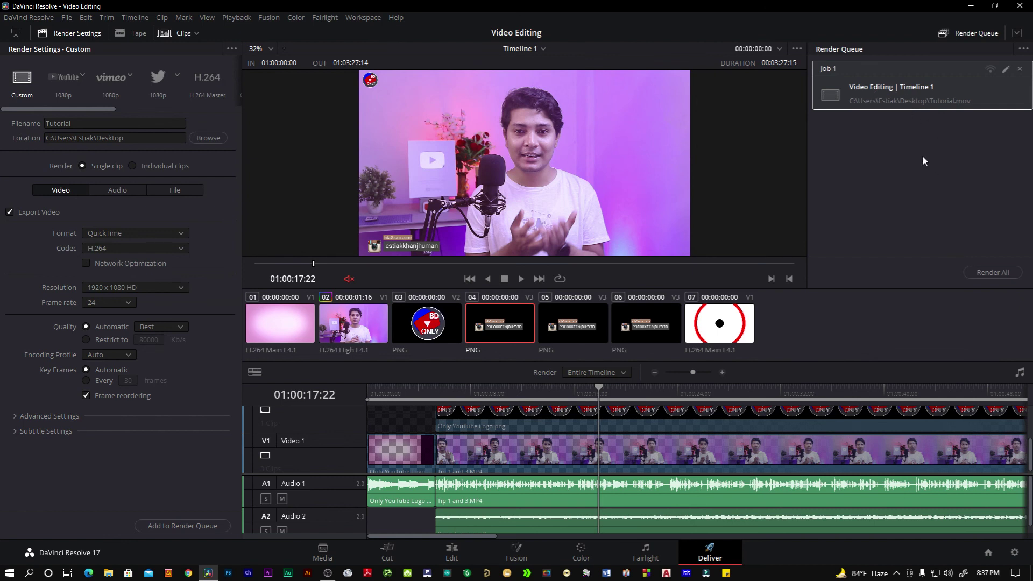
- Render all queued jobs, starting the Tutorial.mov render of Job 1
left_click(988, 273)
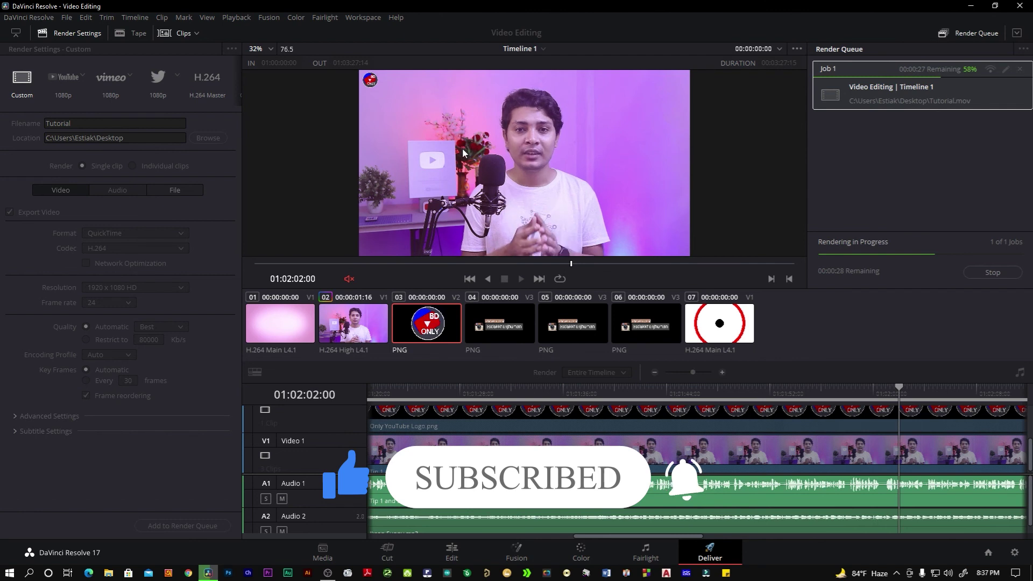
- Close Resolve, refresh the desktop, and play Tutorial.mov maximized in Windows Media Player
left_click(1024, 7)
right_click(316, 160)
left_click(344, 195)
double_click(25, 117)
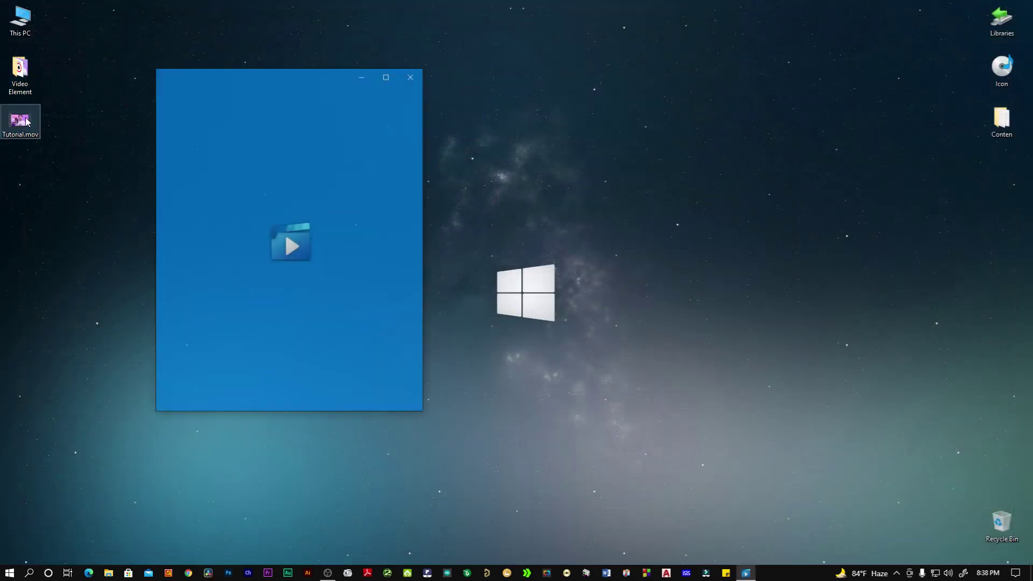
left_click(386, 80)
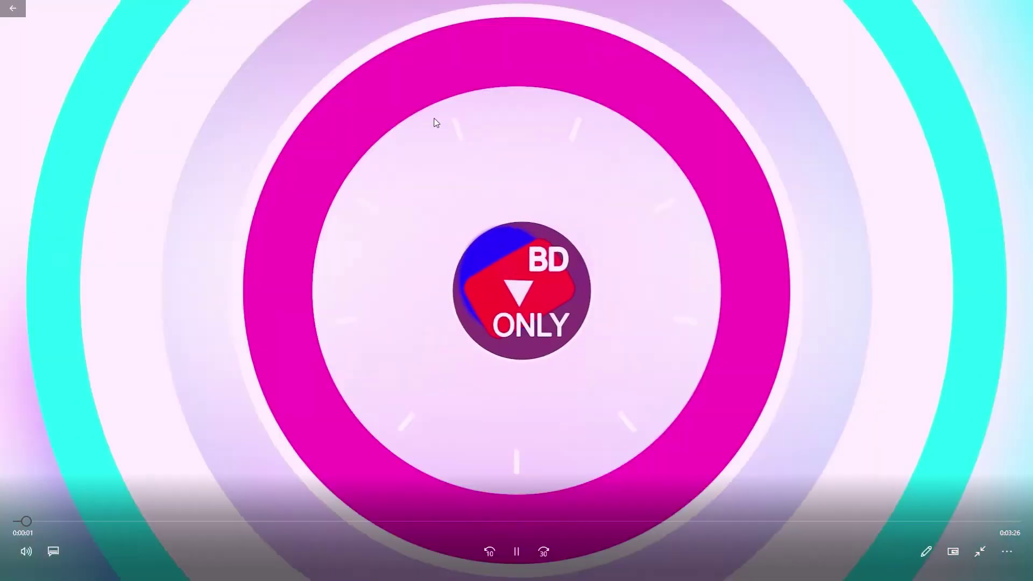